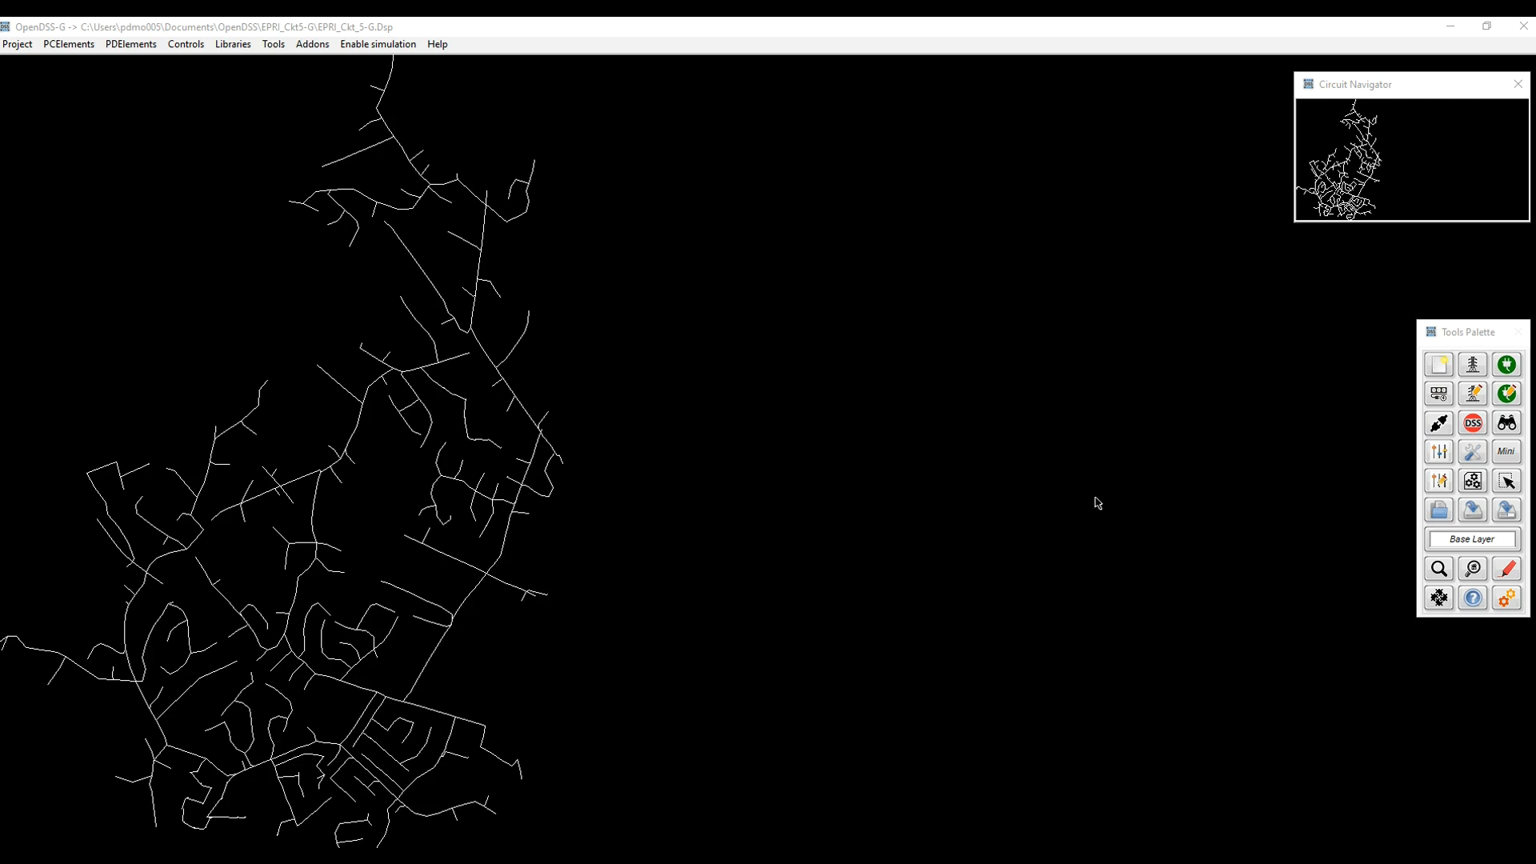
Step: Switch the circuit to simulation mode and set the system's Simulation Mode to Yearly
{"action": "left_click", "coordinate": [1508, 600]}
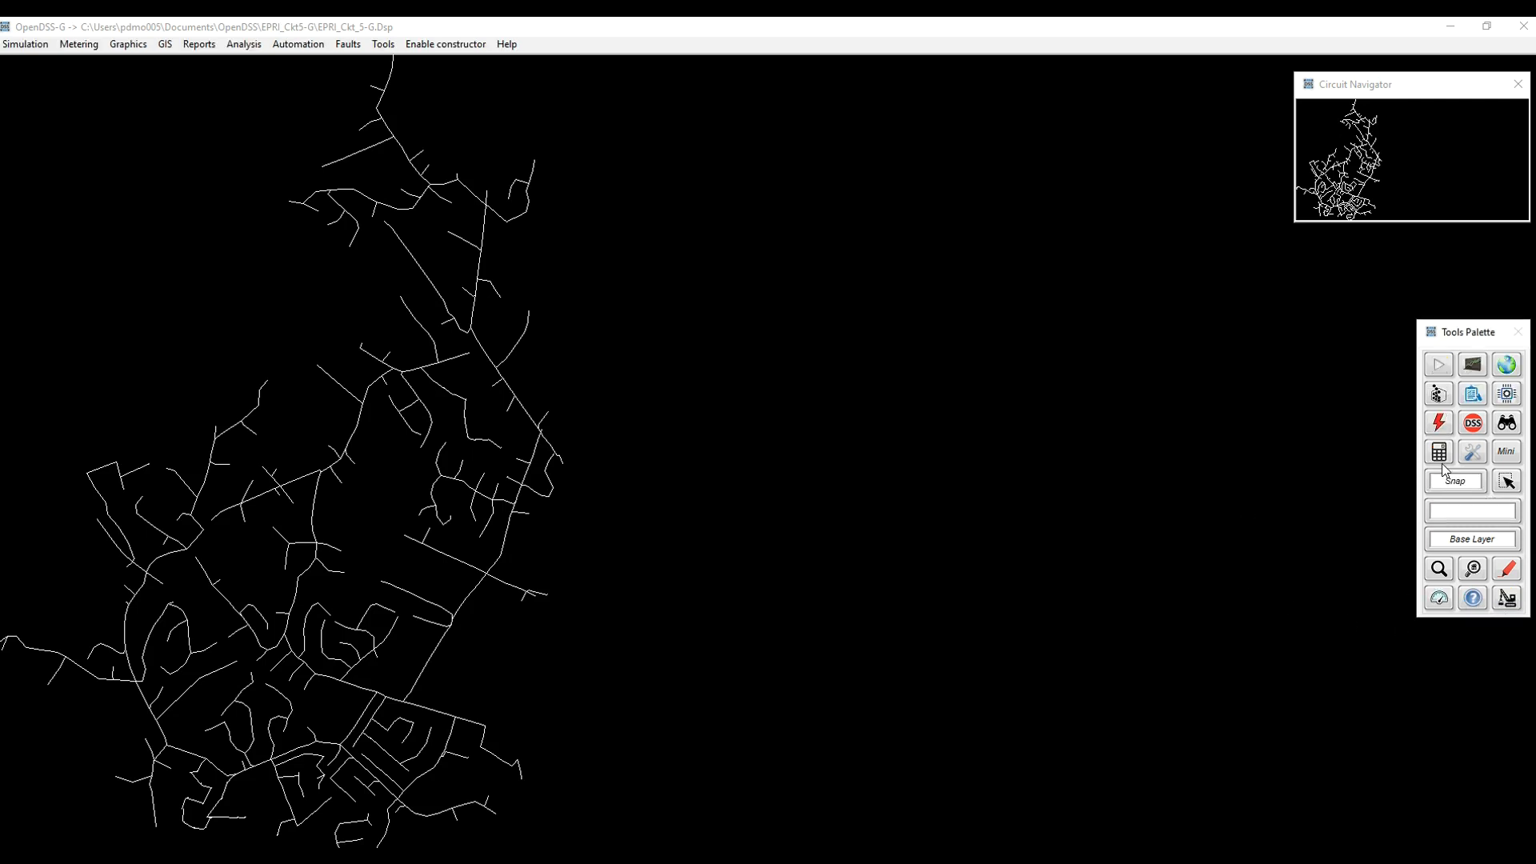
{"action": "left_click", "coordinate": [1474, 454]}
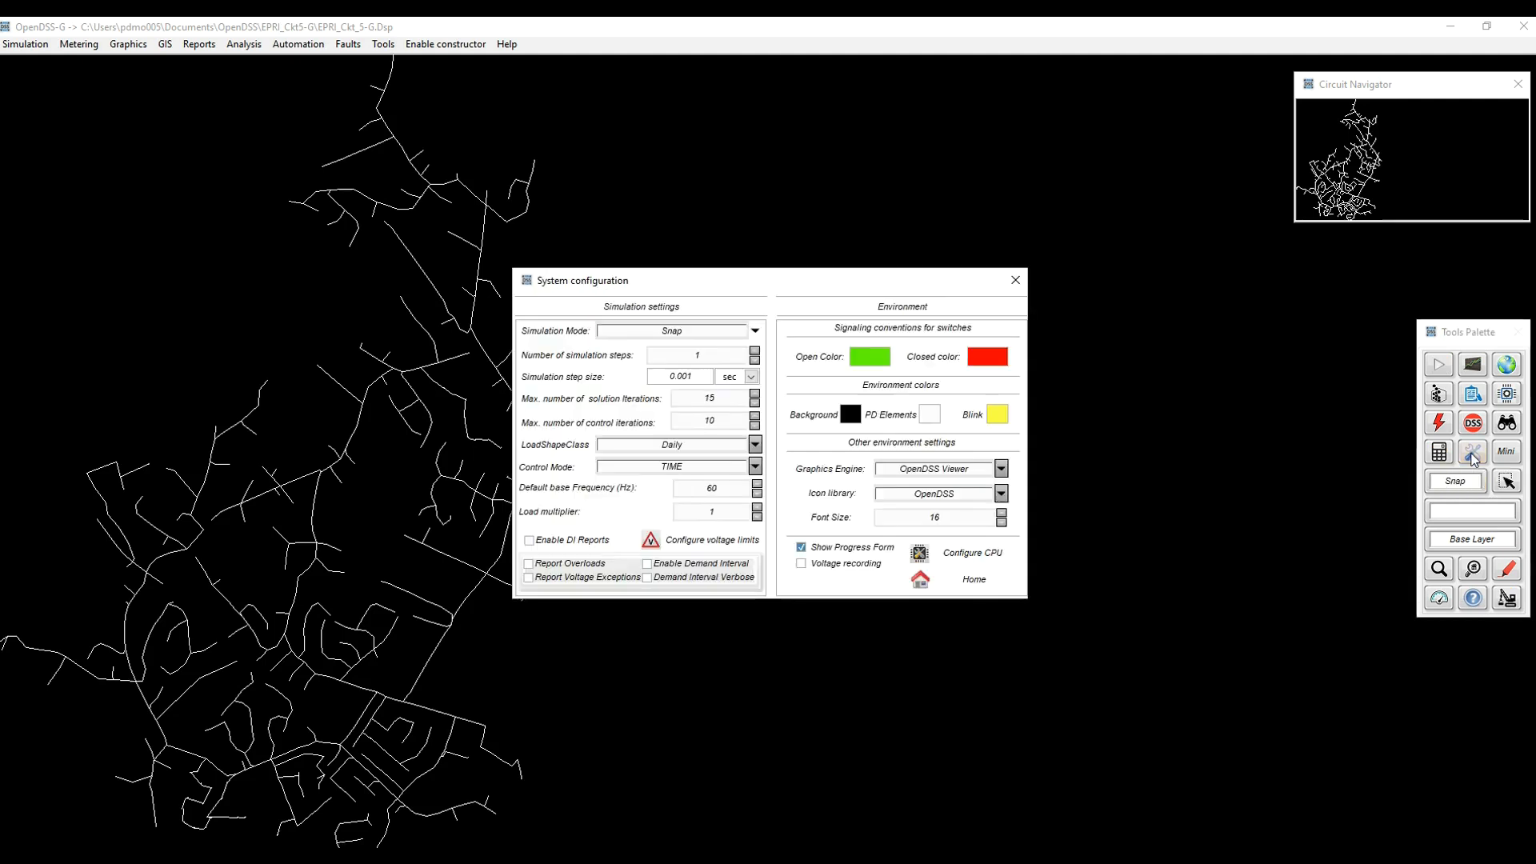
{"action": "left_click_drag", "start_coordinate": [699, 329], "coordinate": [569, 346]}
{"action": "type", "text": "Yearly"}
{"action": "left_click", "coordinate": [602, 372]}
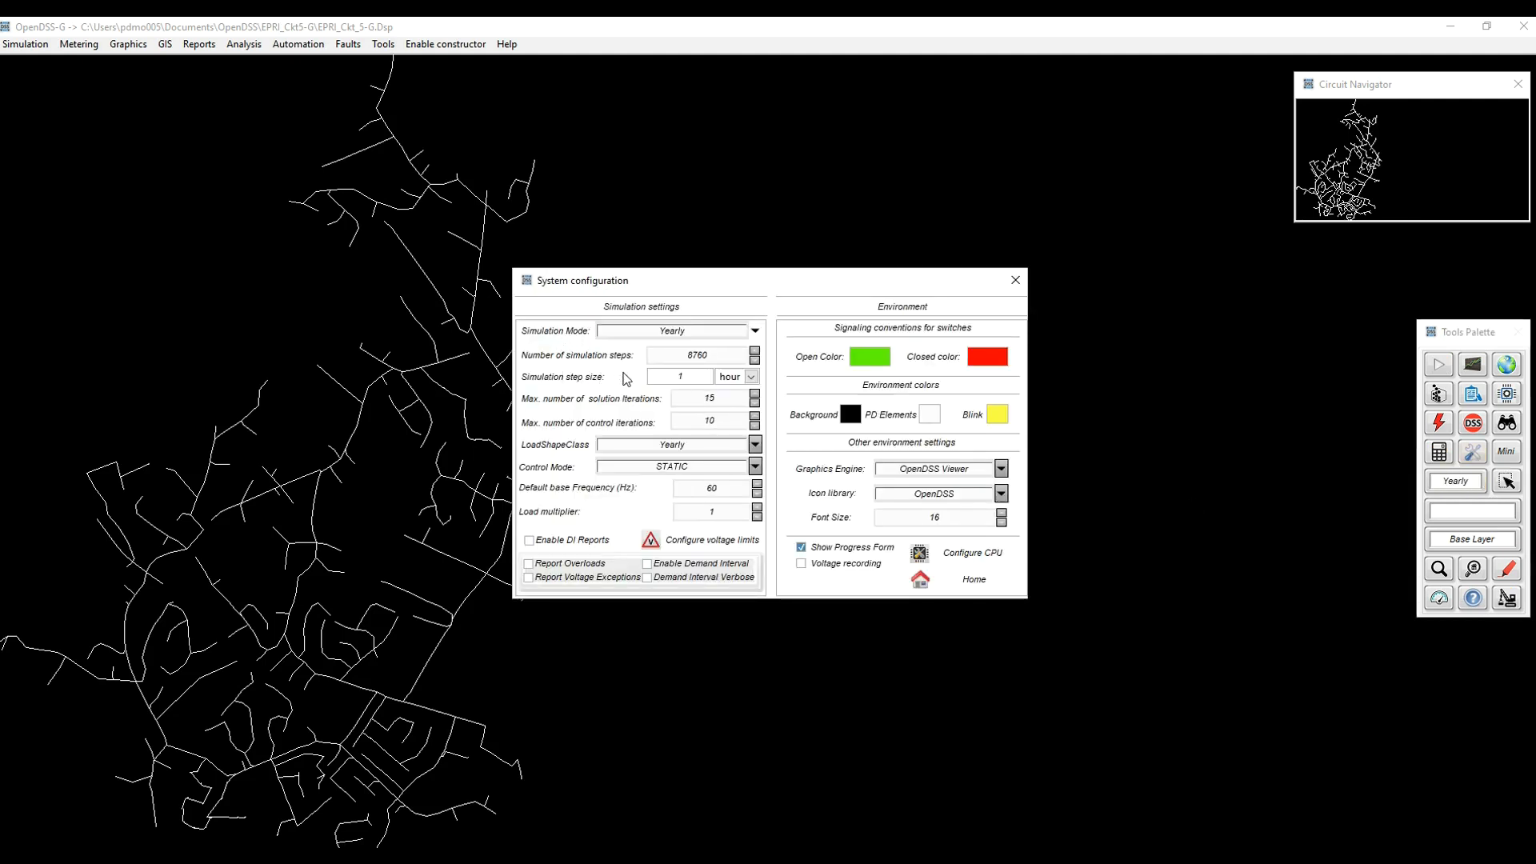
Step: Set the number of simulation steps to 48, enable voltage recording, and return from the system configuration to the circuit
{"action": "left_click_drag", "start_coordinate": [724, 356], "coordinate": [674, 362]}
{"action": "type", "text": "48"}
{"action": "left_click", "coordinate": [801, 565]}
{"action": "left_click", "coordinate": [993, 581]}
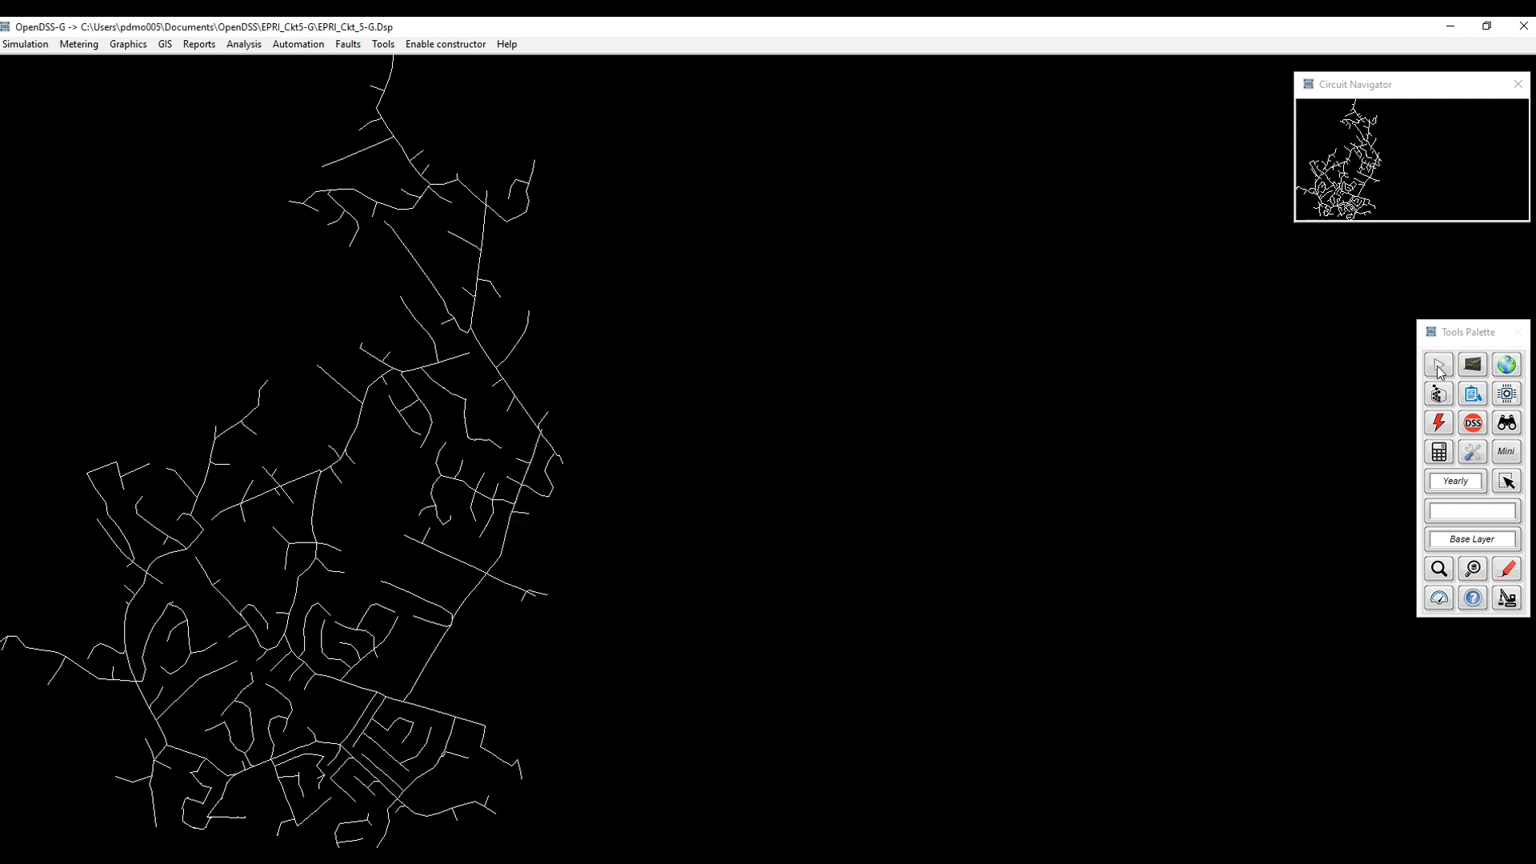
Step: Run the yearly simulation and move the Current Time window below the Tools Palette
{"action": "left_click", "coordinate": [1436, 366]}
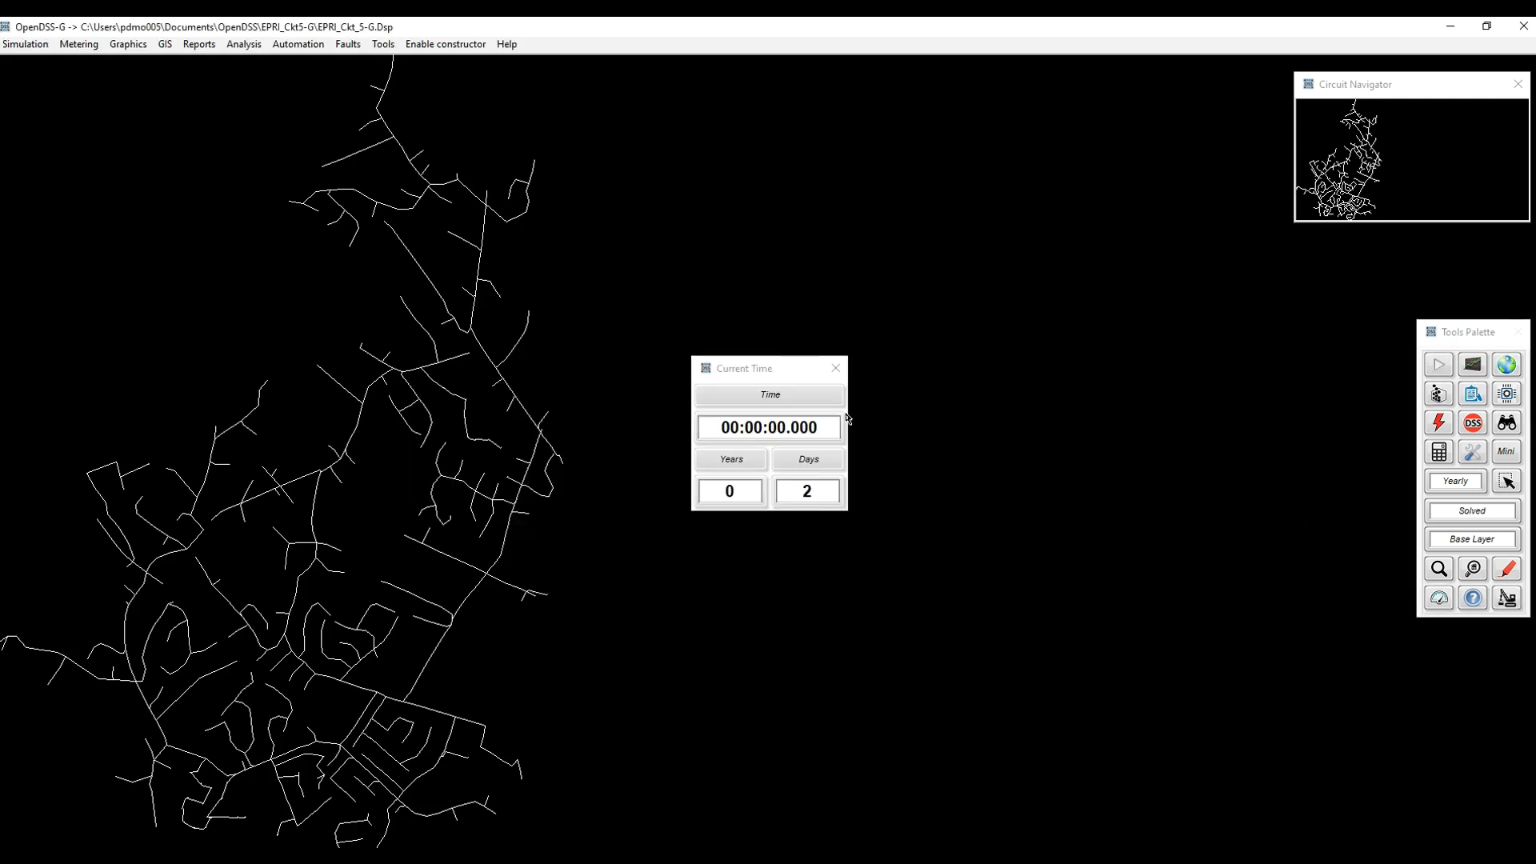
{"action": "left_click_drag", "start_coordinate": [765, 366], "coordinate": [1331, 677]}
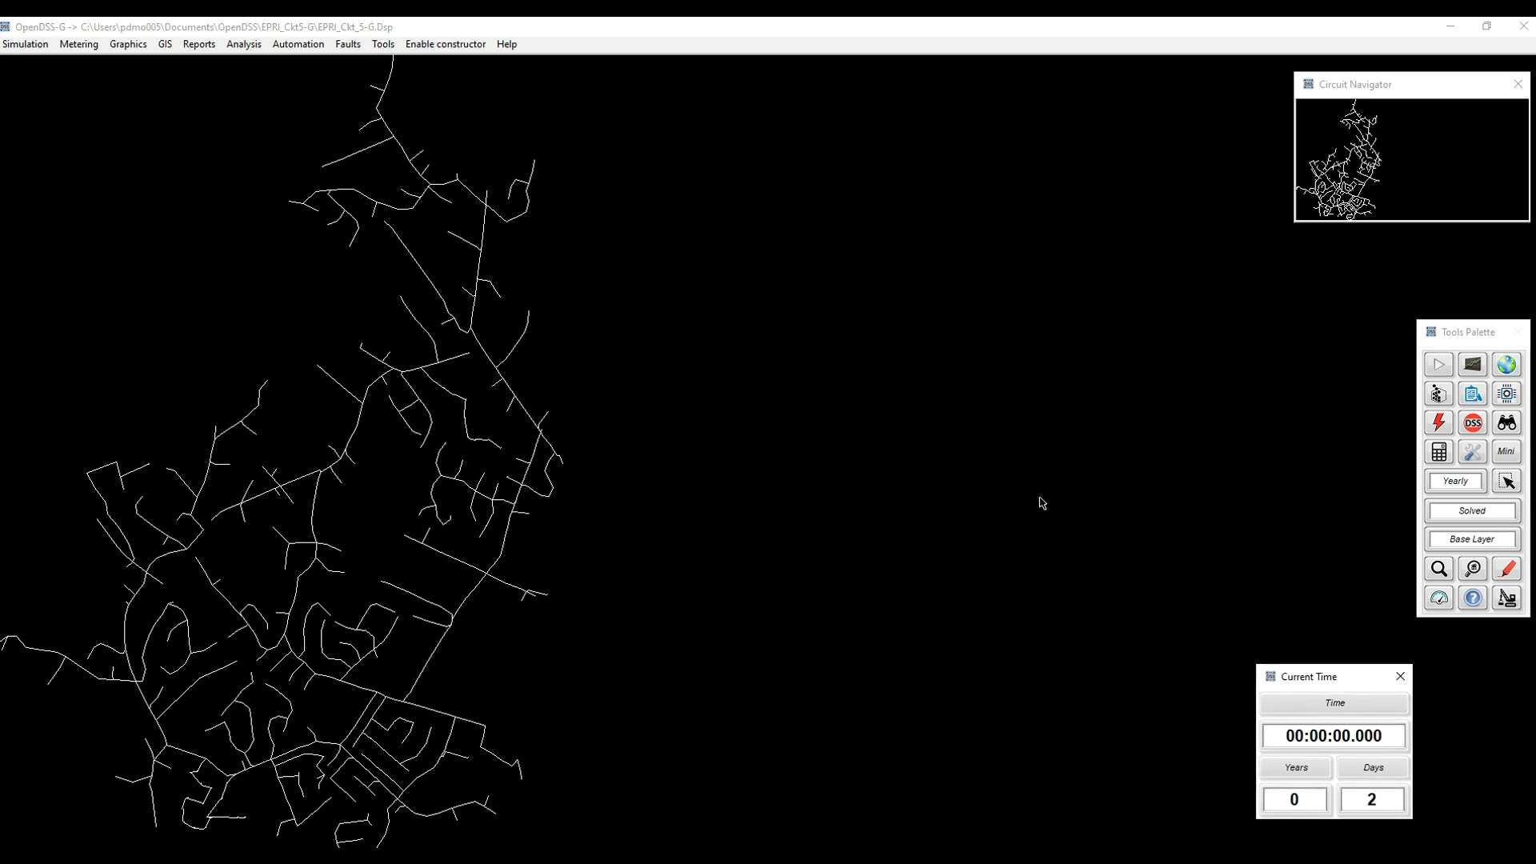
Step: Plot the voltage trend in time for the circuit and widen the plot window over the upper part of the workspace
{"action": "left_click", "coordinate": [1475, 367]}
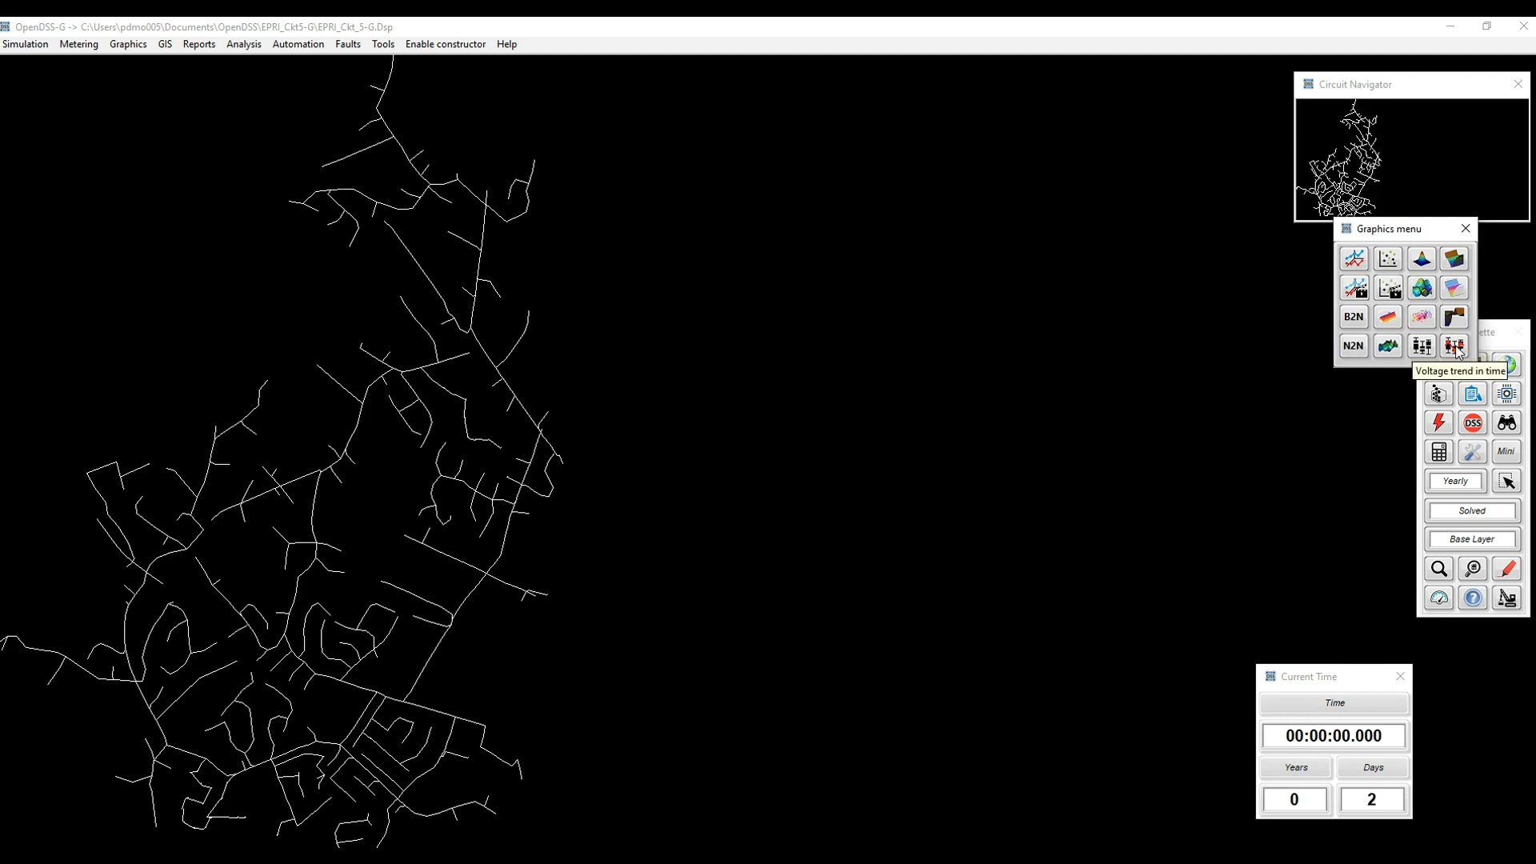
{"action": "left_click", "coordinate": [1456, 347]}
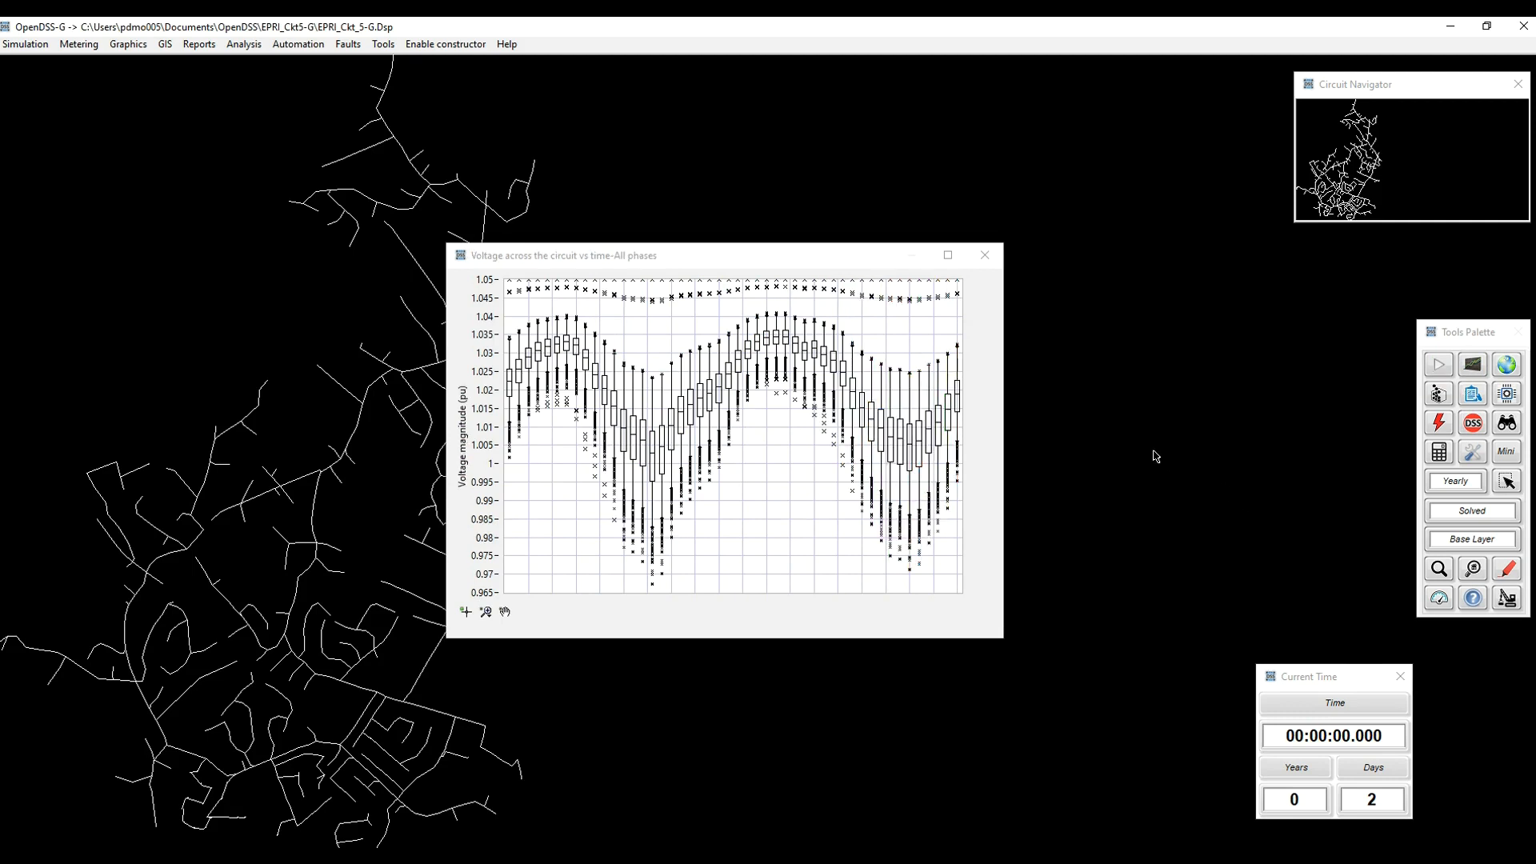
{"action": "left_click_drag", "start_coordinate": [707, 261], "coordinate": [376, 108]}
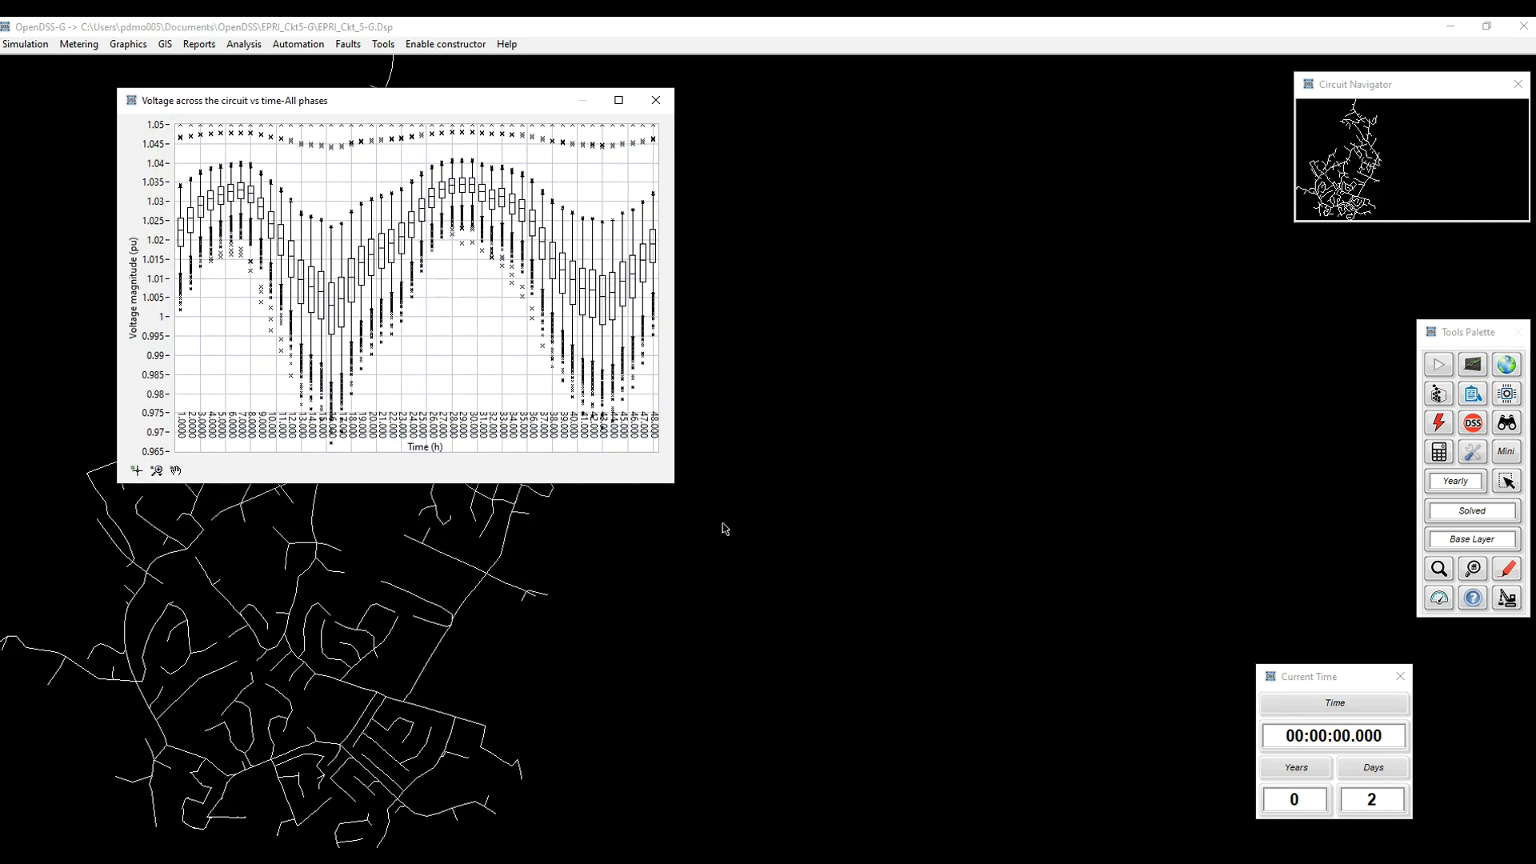
{"action": "left_click_drag", "start_coordinate": [678, 484], "coordinate": [1093, 505]}
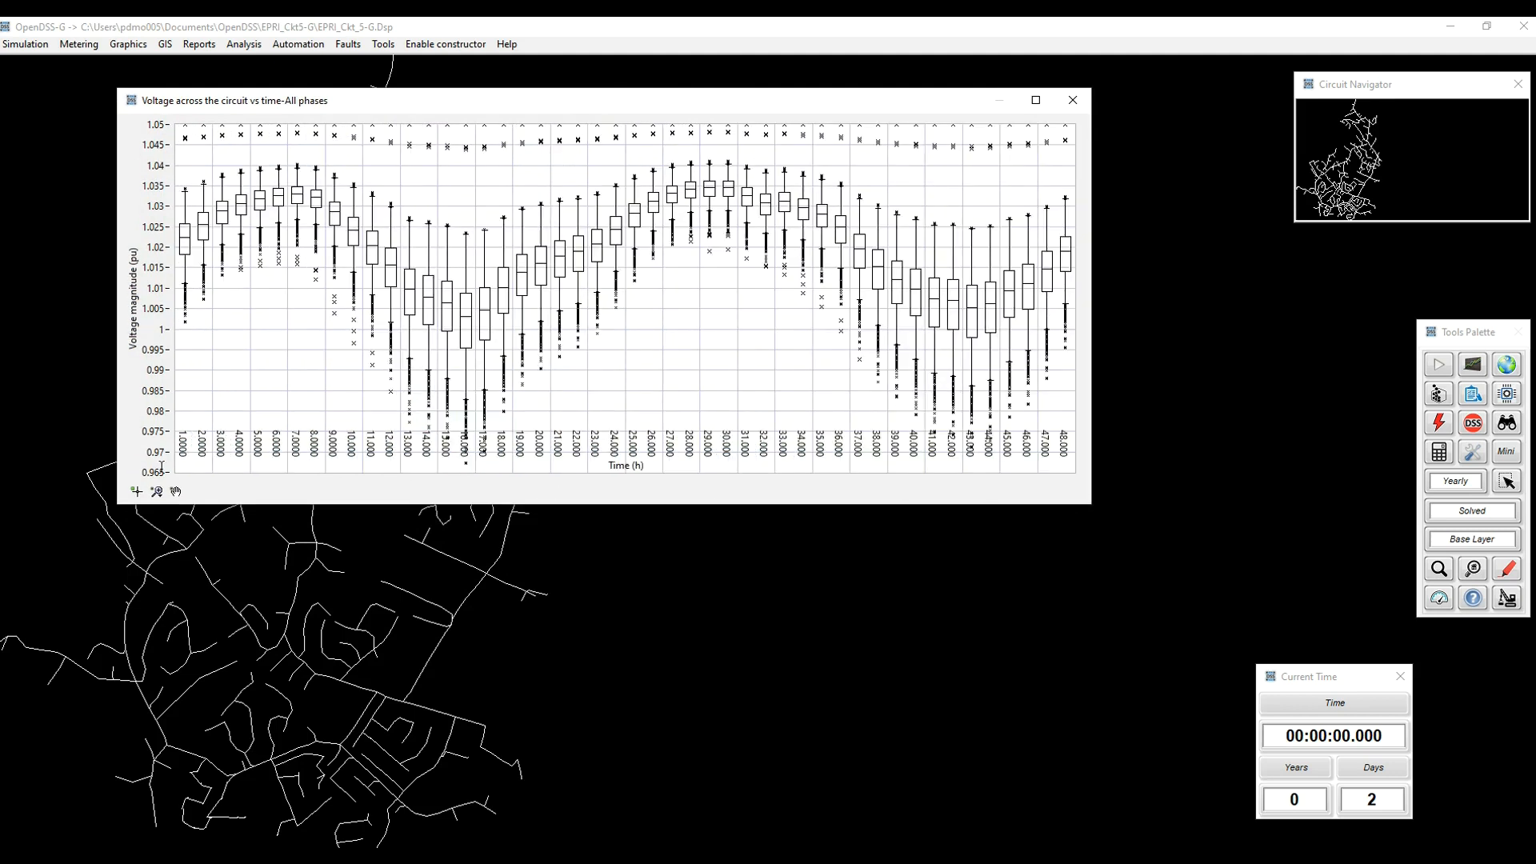
Step: Set the voltage plot's vertical axis range to 0.94–1.06 pu
{"action": "left_click_drag", "start_coordinate": [158, 472], "coordinate": [173, 472]}
{"action": "type", "text": "4"}
{"action": "key", "text": "Return"}
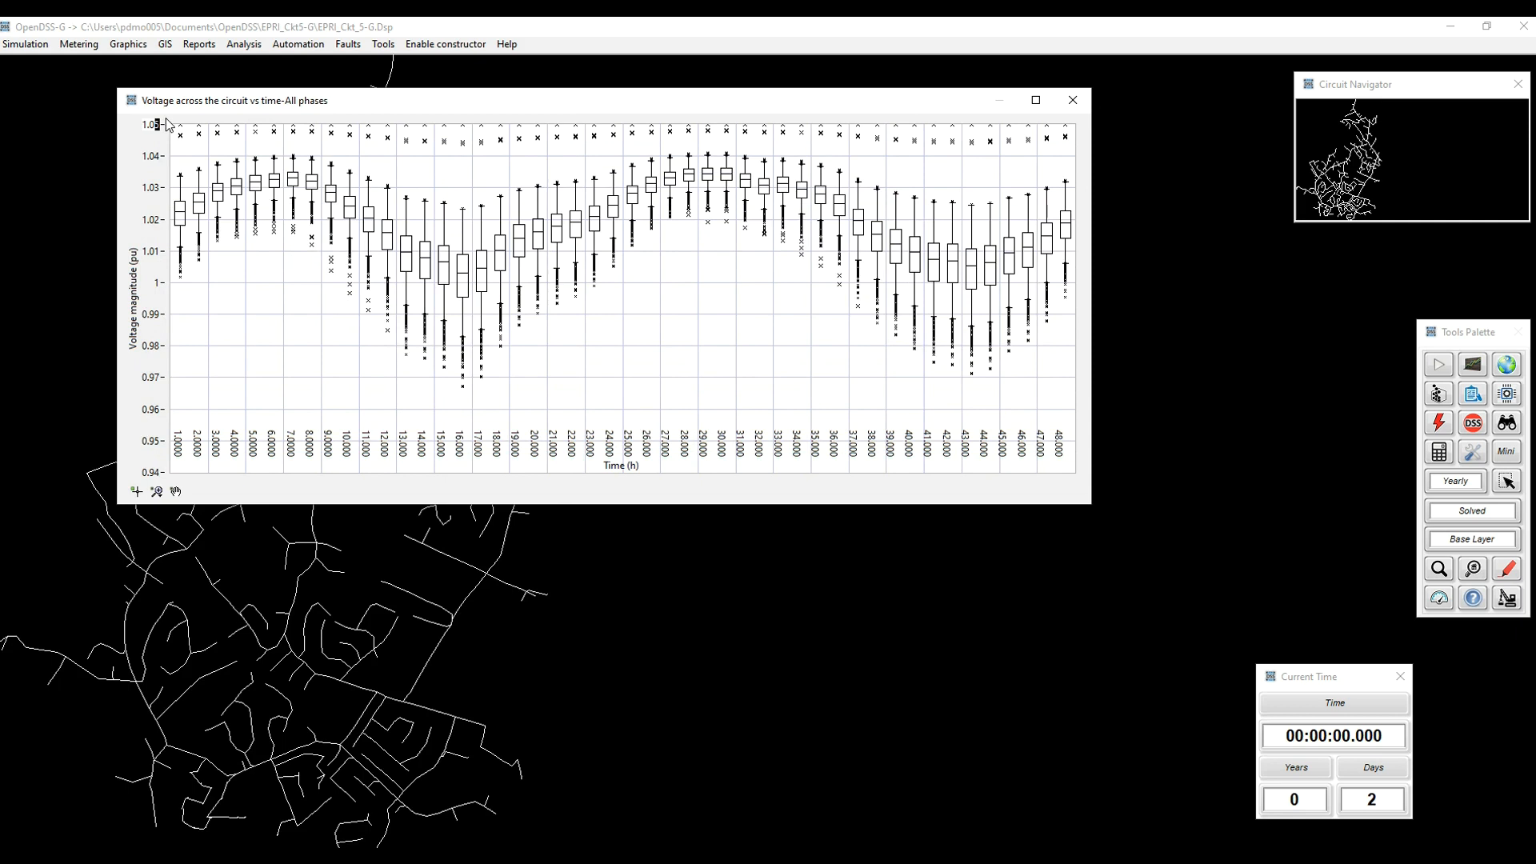
{"action": "type", "text": "6"}
{"action": "key", "text": "Return"}
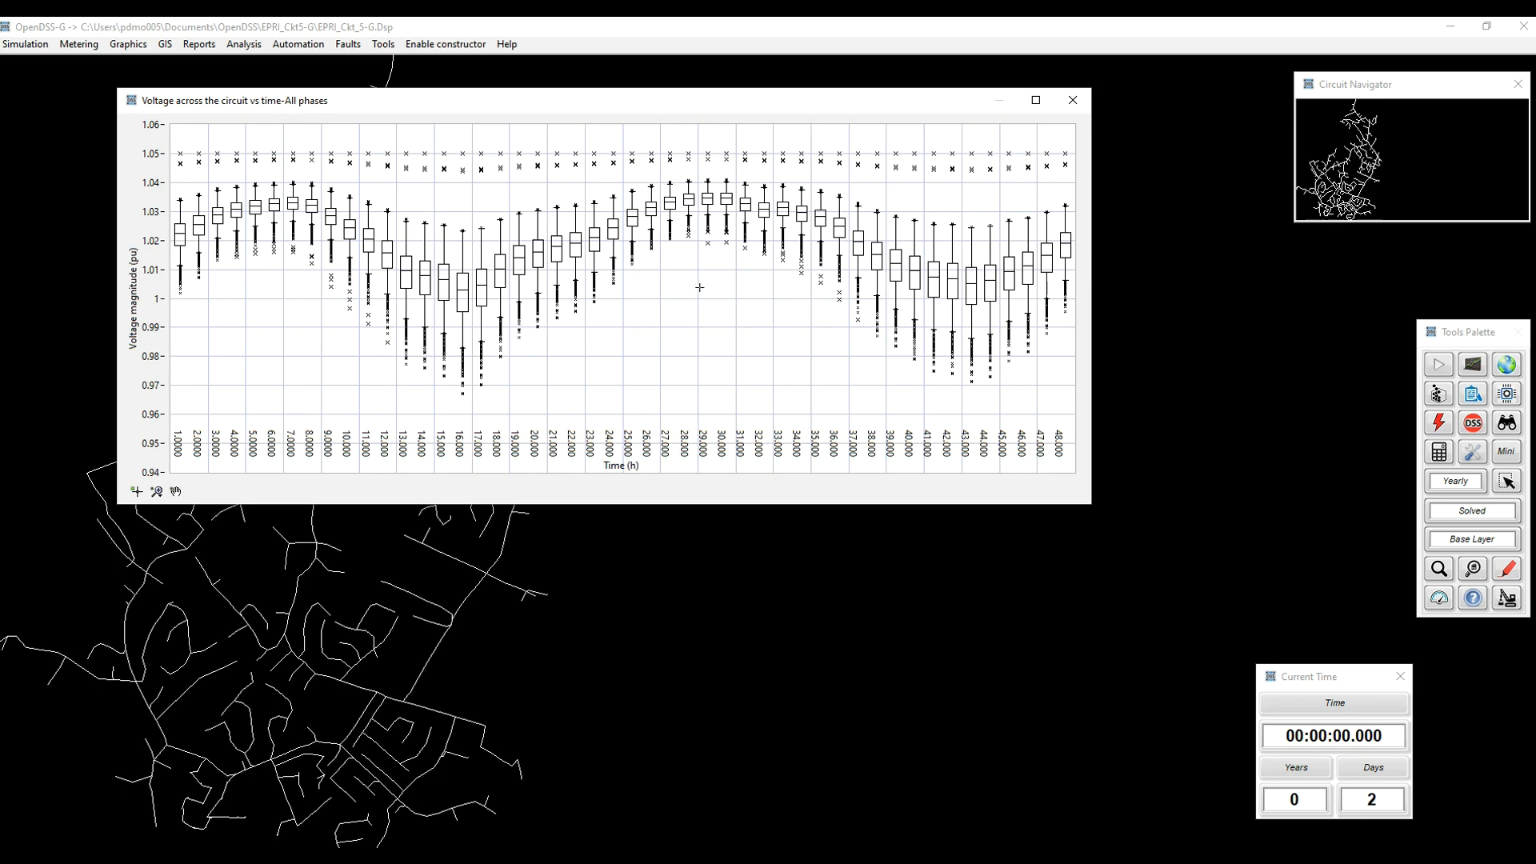
Step: Create a second voltage trend in time plot, place it beneath the first and widen it to match
{"action": "left_click", "coordinate": [1473, 367]}
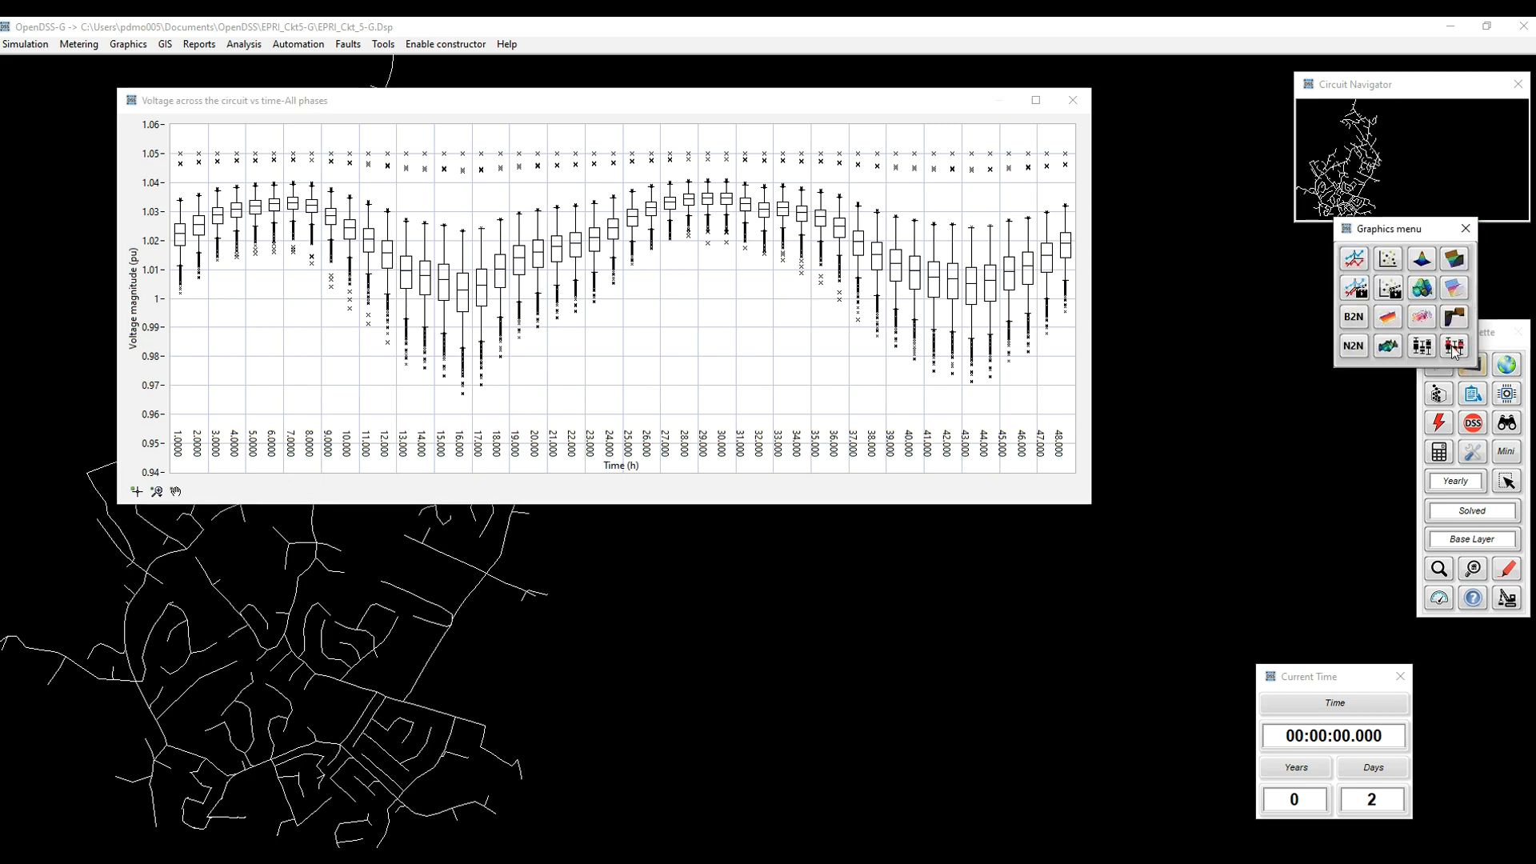
{"action": "left_click", "coordinate": [1454, 347]}
{"action": "mouse_move", "coordinate": [856, 272]}
{"action": "left_mouse_down"}
{"action": "mouse_move", "coordinate": [545, 511]}
{"action": "mouse_move", "coordinate": [474, 467]}
{"action": "left_mouse_up"}
{"action": "left_click_drag", "start_coordinate": [674, 612], "coordinate": [1091, 611]}
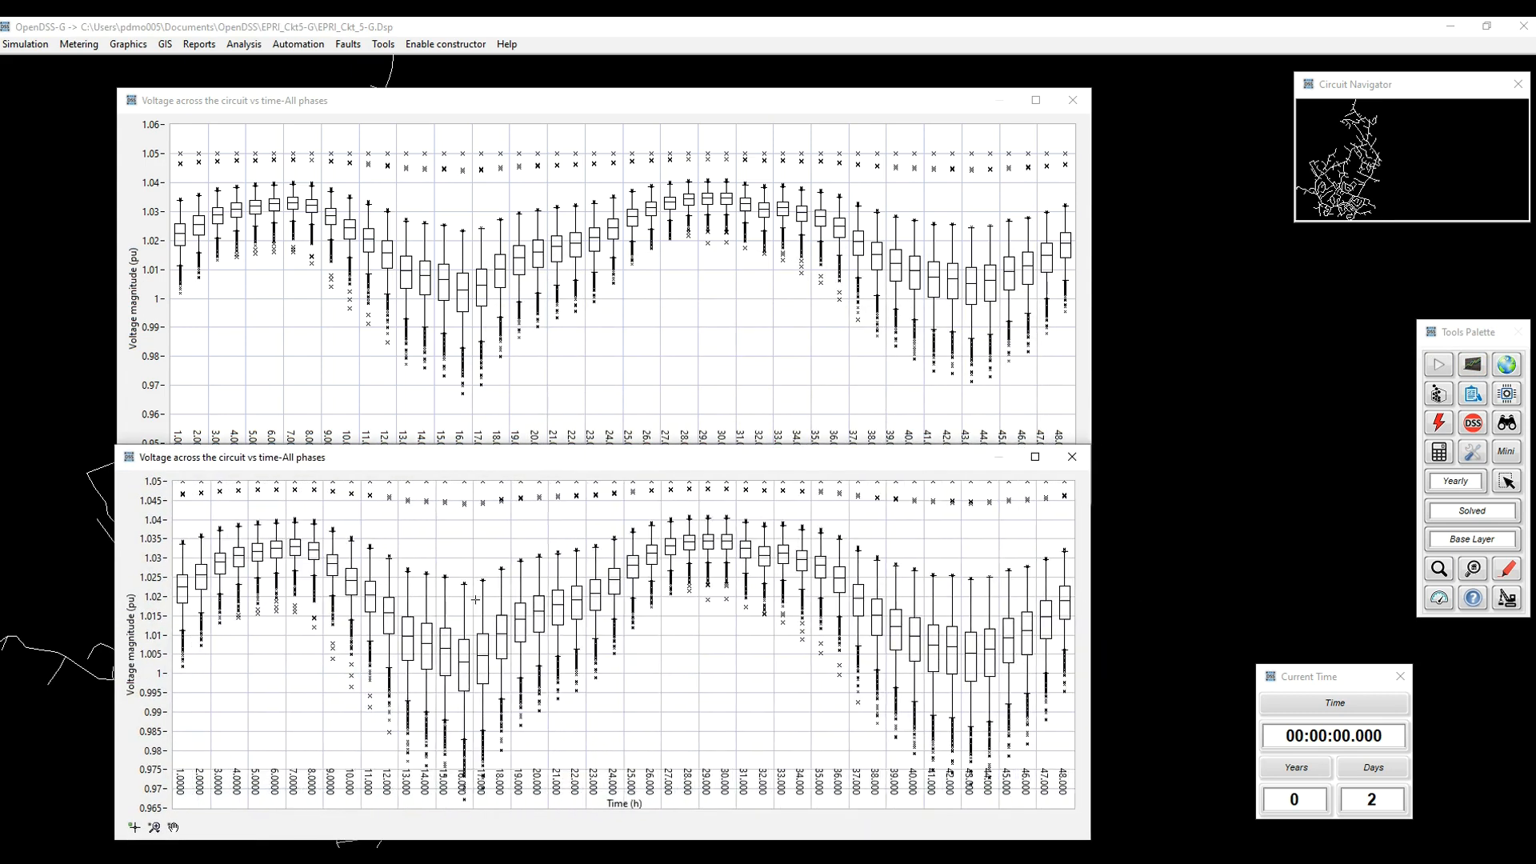
Step: Set the lower plot's voltage axis range to 0.94–1.06 pu and shorten its window to uncover the upper plot's time axis
{"action": "left_click_drag", "start_coordinate": [157, 480], "coordinate": [202, 483]}
{"action": "type", "text": "6"}
{"action": "key", "text": "Return"}
{"action": "left_click_drag", "start_coordinate": [152, 808], "coordinate": [164, 808]}
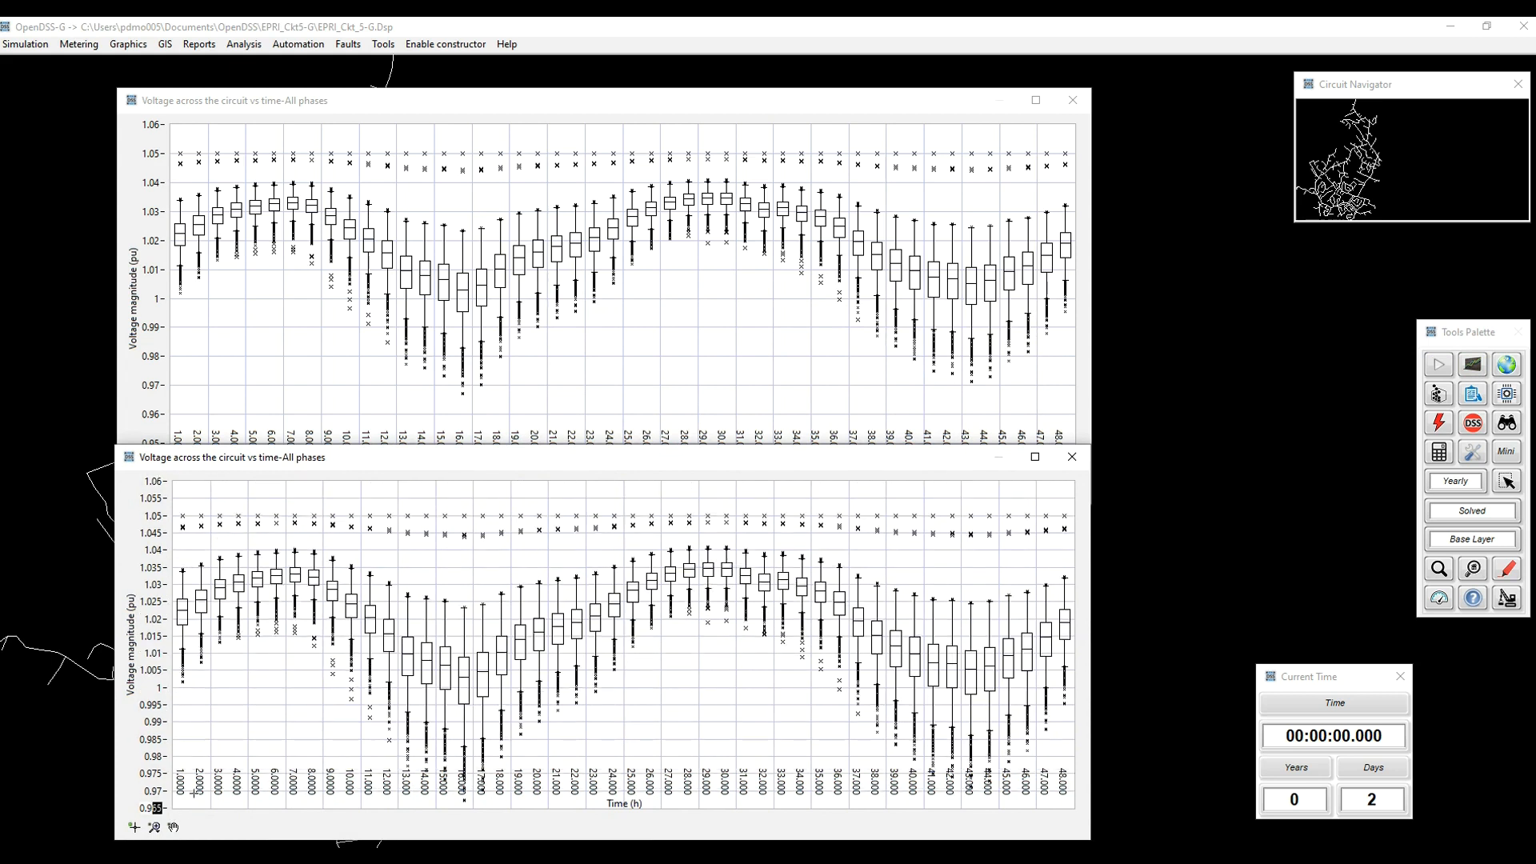
{"action": "type", "text": "4"}
{"action": "key", "text": "Return"}
{"action": "left_click_drag", "start_coordinate": [391, 444], "coordinate": [387, 474]}
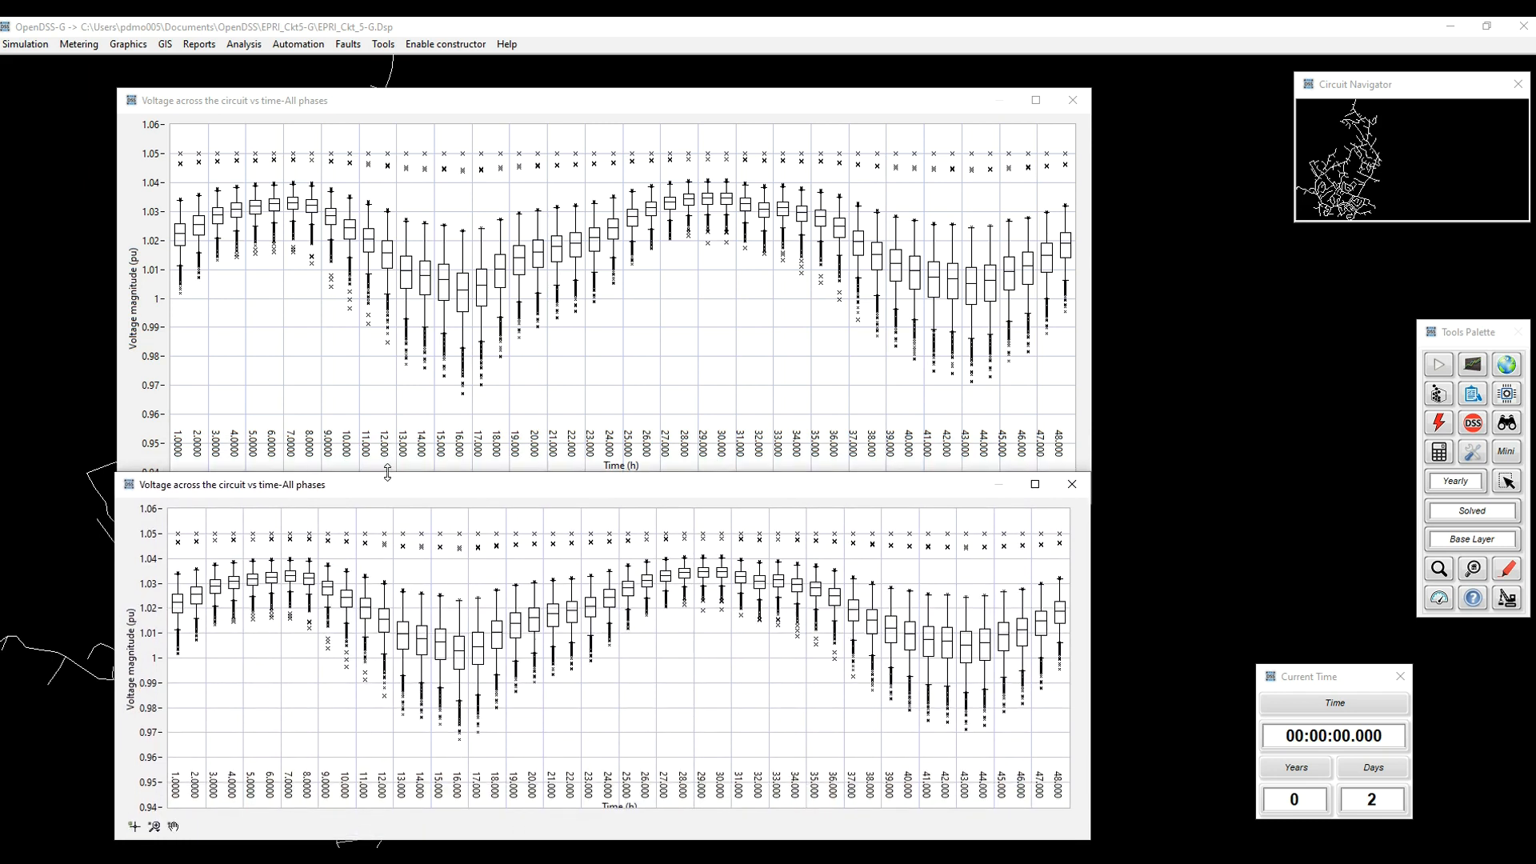
Step: Plot only phase 1 in the upper voltage plot and set its axis minimum to 0.94 pu
{"action": "right_click", "coordinate": [617, 269]}
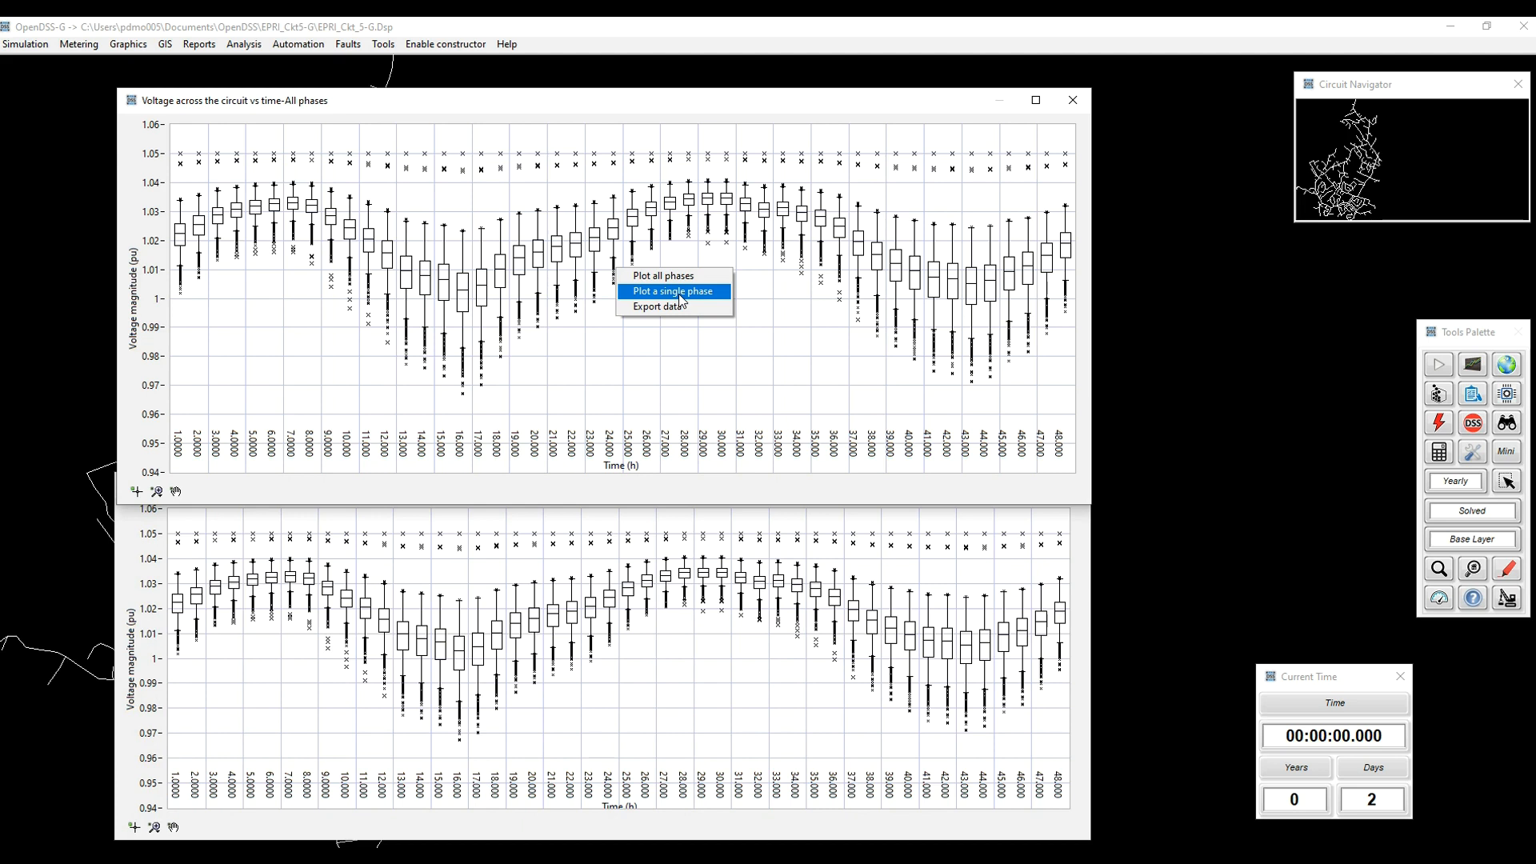
{"action": "left_click", "coordinate": [679, 293]}
{"action": "double_click", "coordinate": [722, 459]}
{"action": "type", "text": "1"}
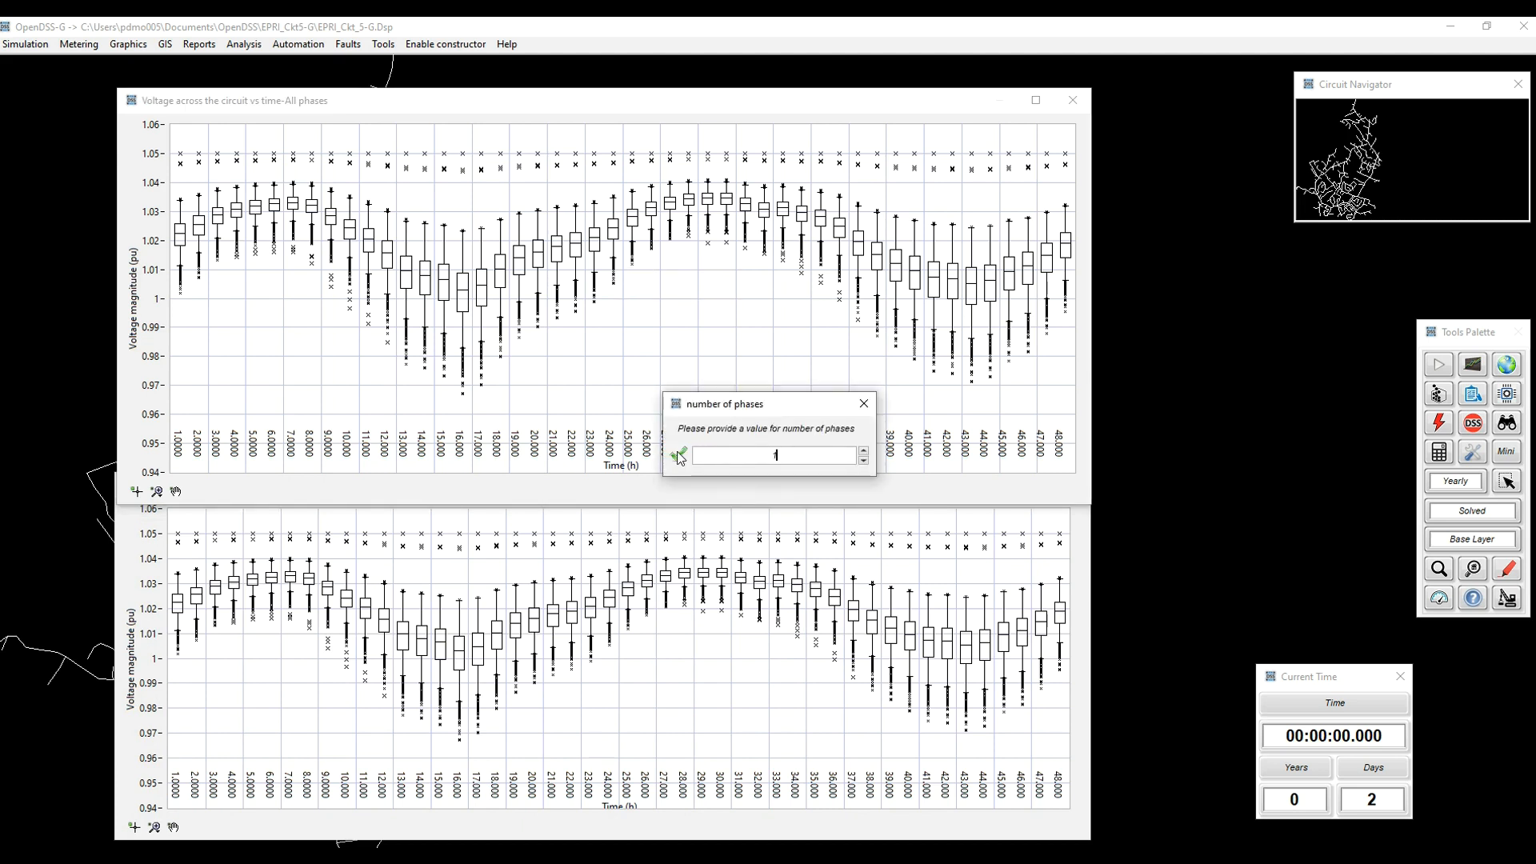
{"action": "left_click", "coordinate": [679, 455]}
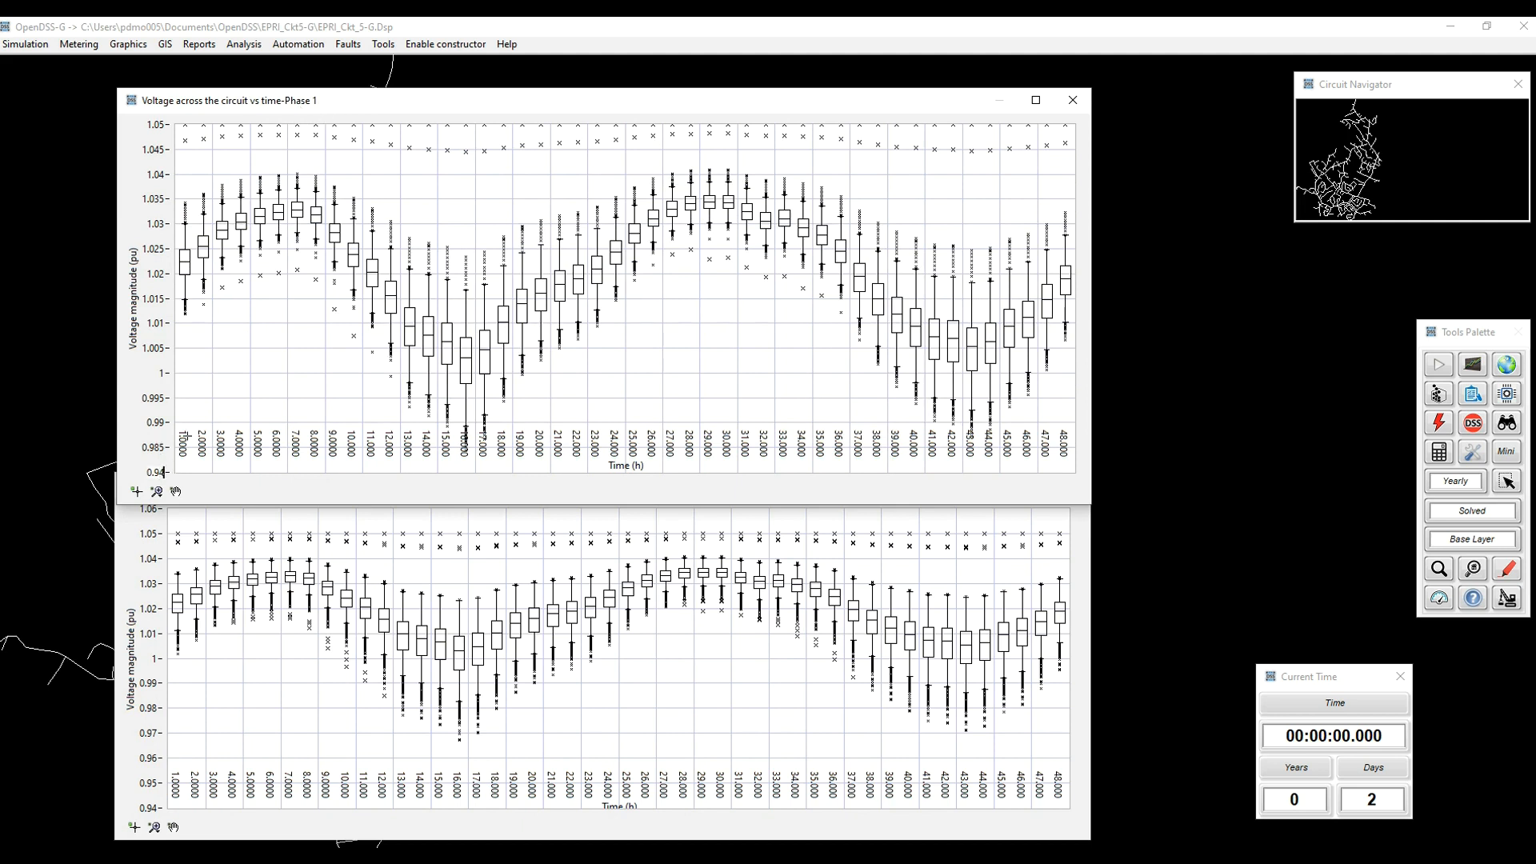
{"action": "key", "text": "Return"}
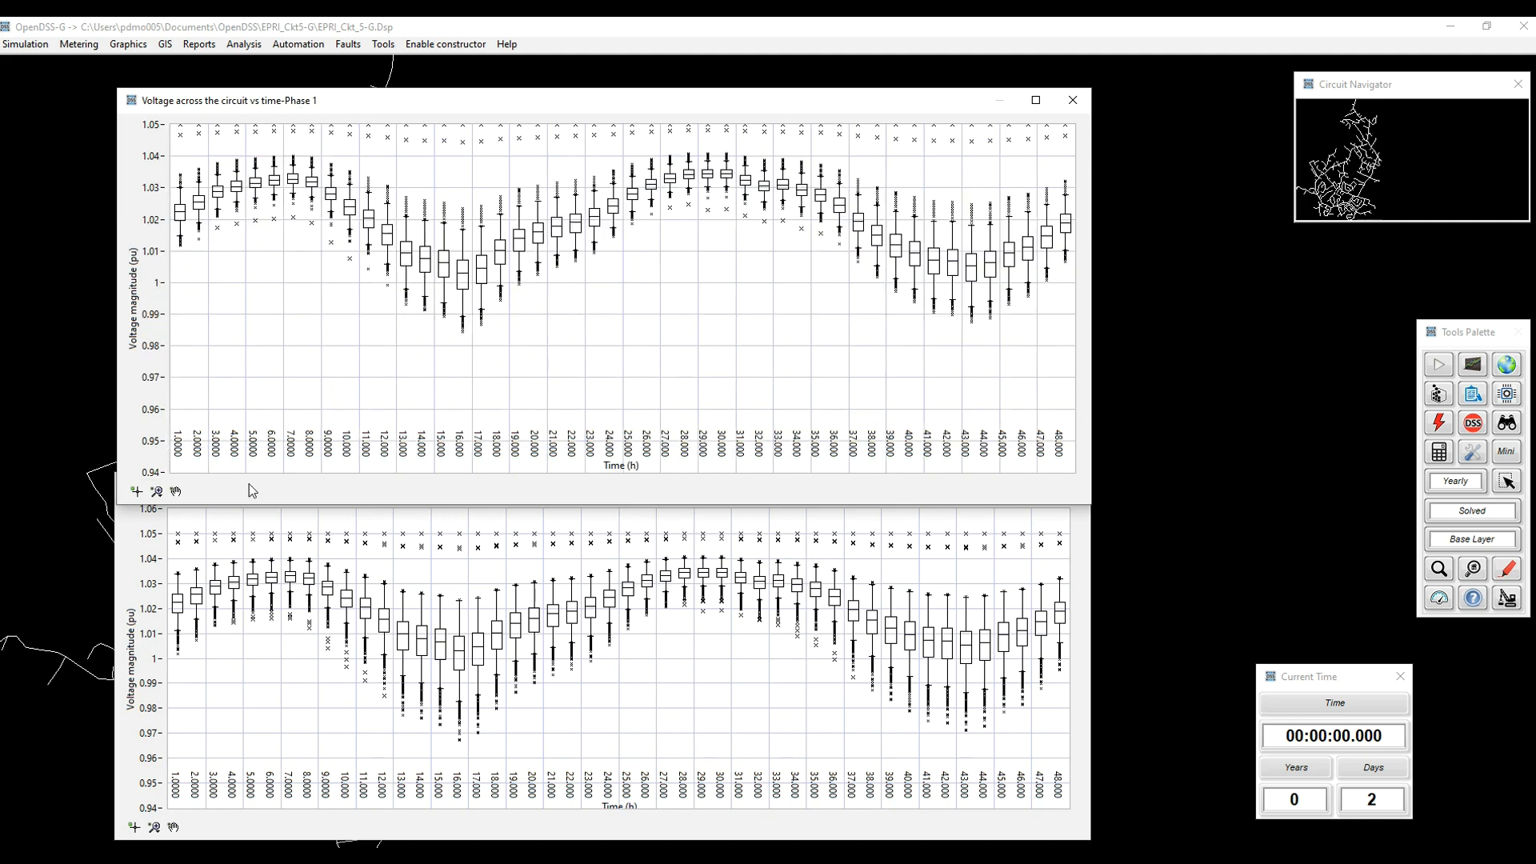
Step: Plot only phase 2 in the lower voltage plot and set its axis minimum to 0.94 pu
{"action": "left_click", "coordinate": [611, 549]}
{"action": "right_click", "coordinate": [611, 549]}
{"action": "left_click", "coordinate": [670, 575]}
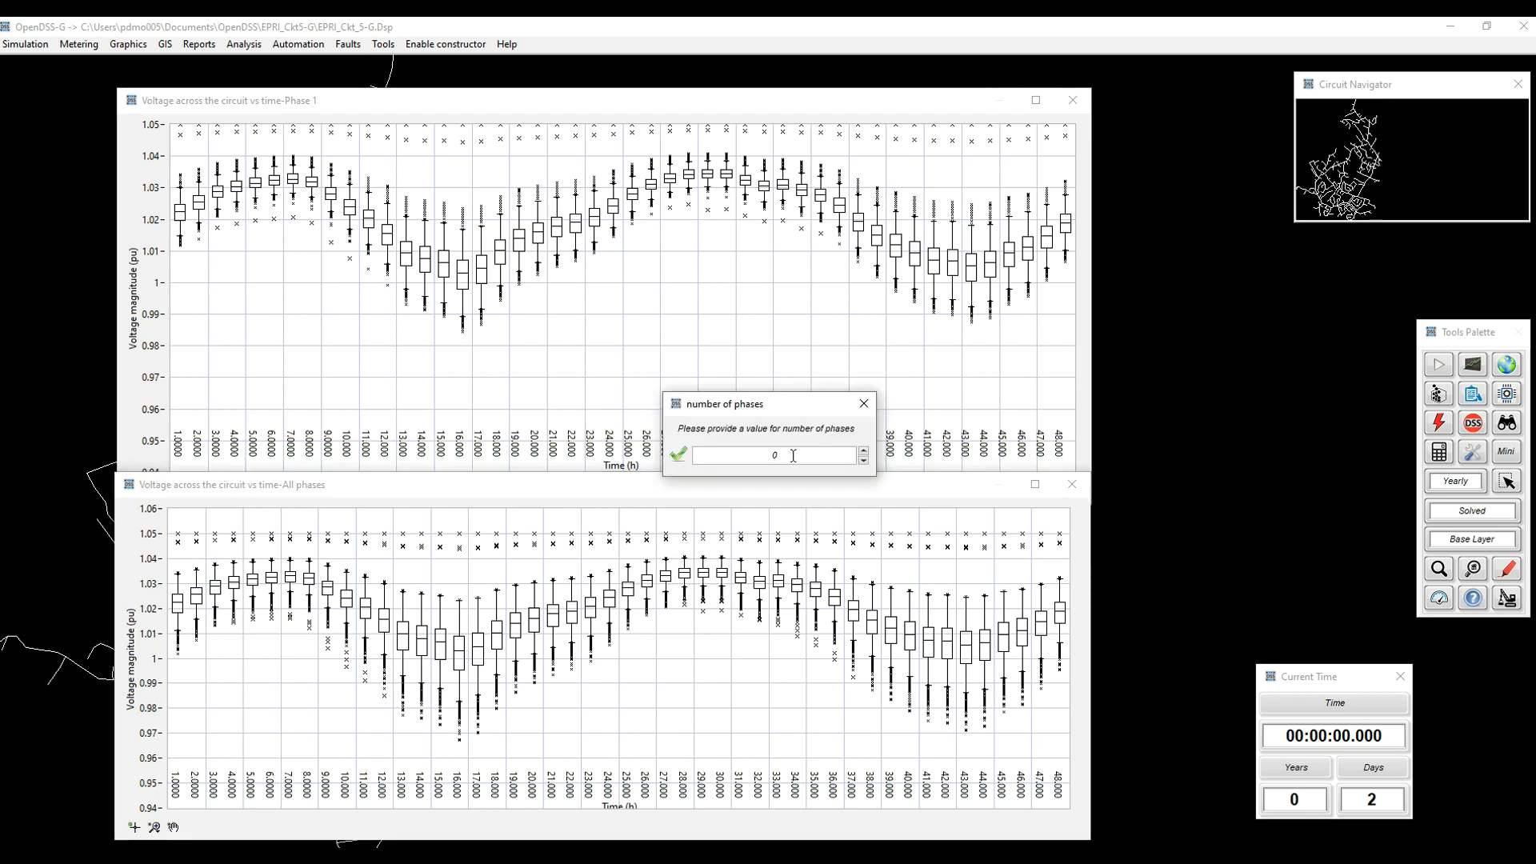
{"action": "left_click", "coordinate": [679, 456]}
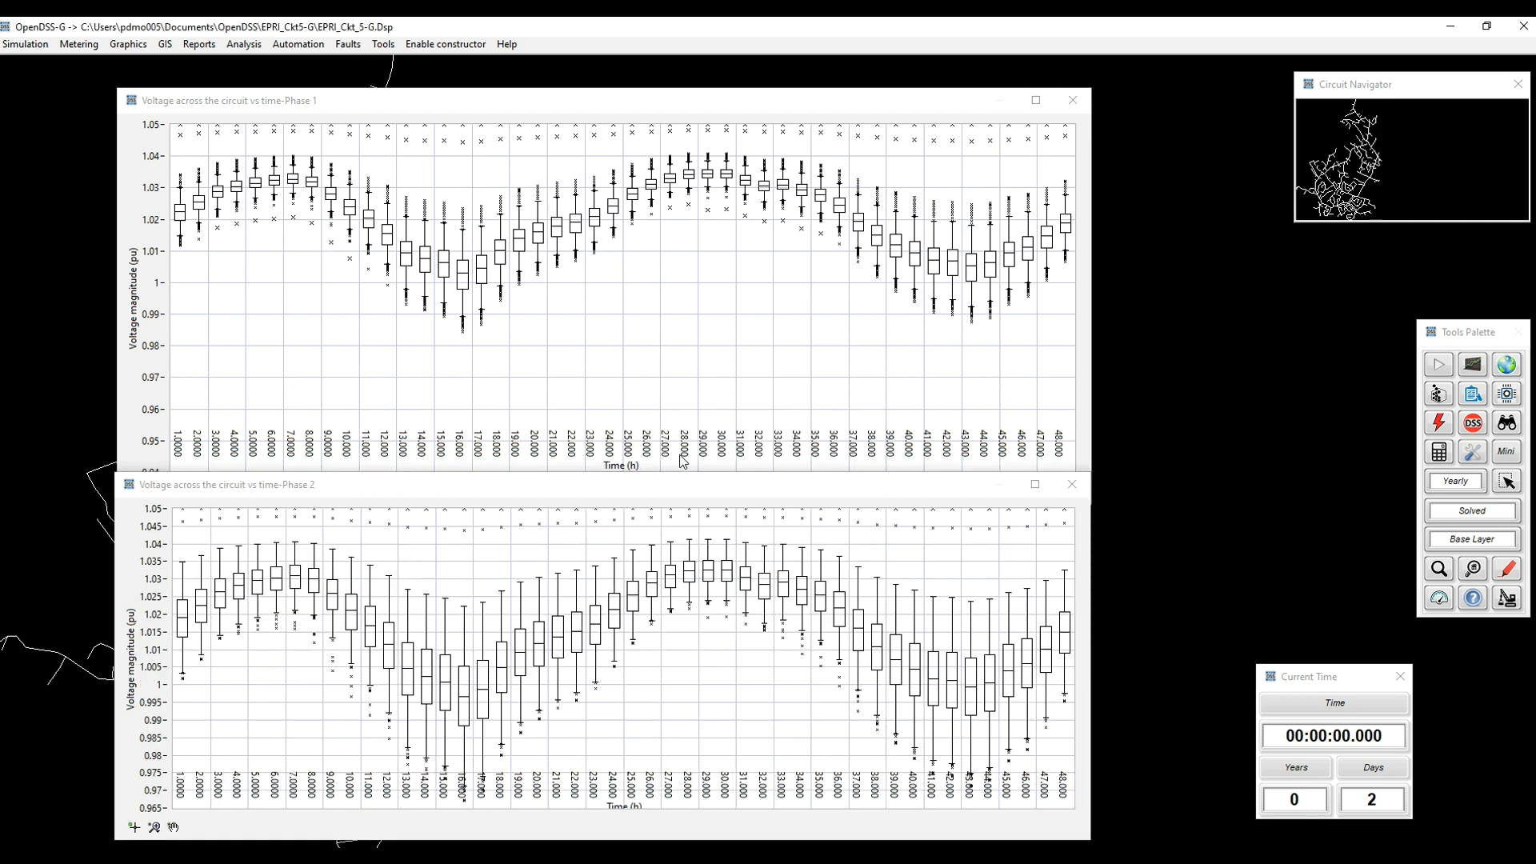
{"action": "double_click", "coordinate": [154, 808]}
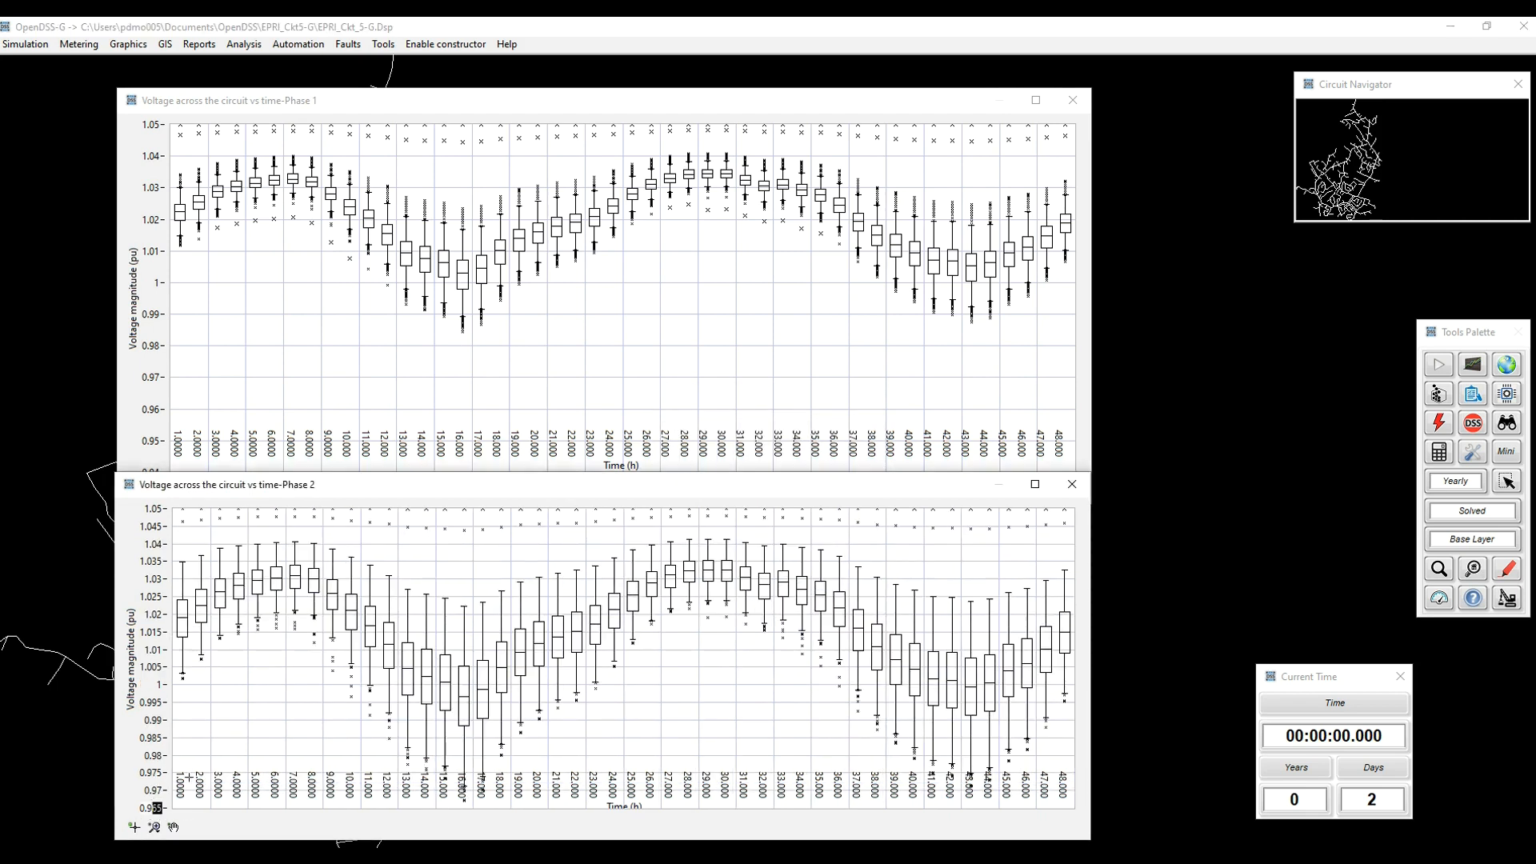
{"action": "type", "text": "94"}
{"action": "left_click", "coordinate": [190, 778]}
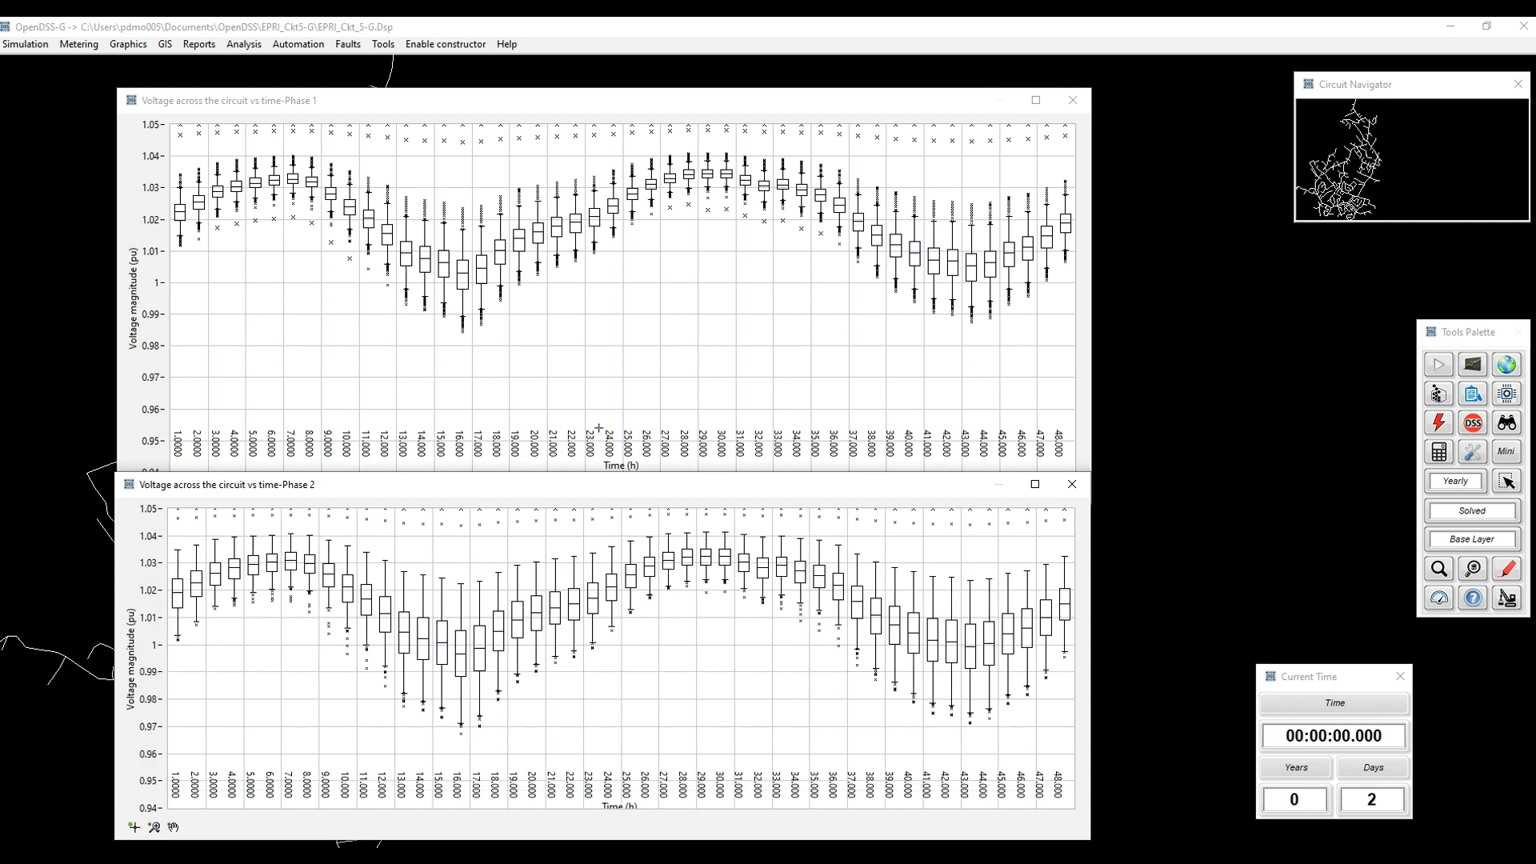
Step: Set the voltage axis maximum to 1.06 pu in both the phase 1 and phase 2 plots
{"action": "left_click", "coordinate": [156, 126]}
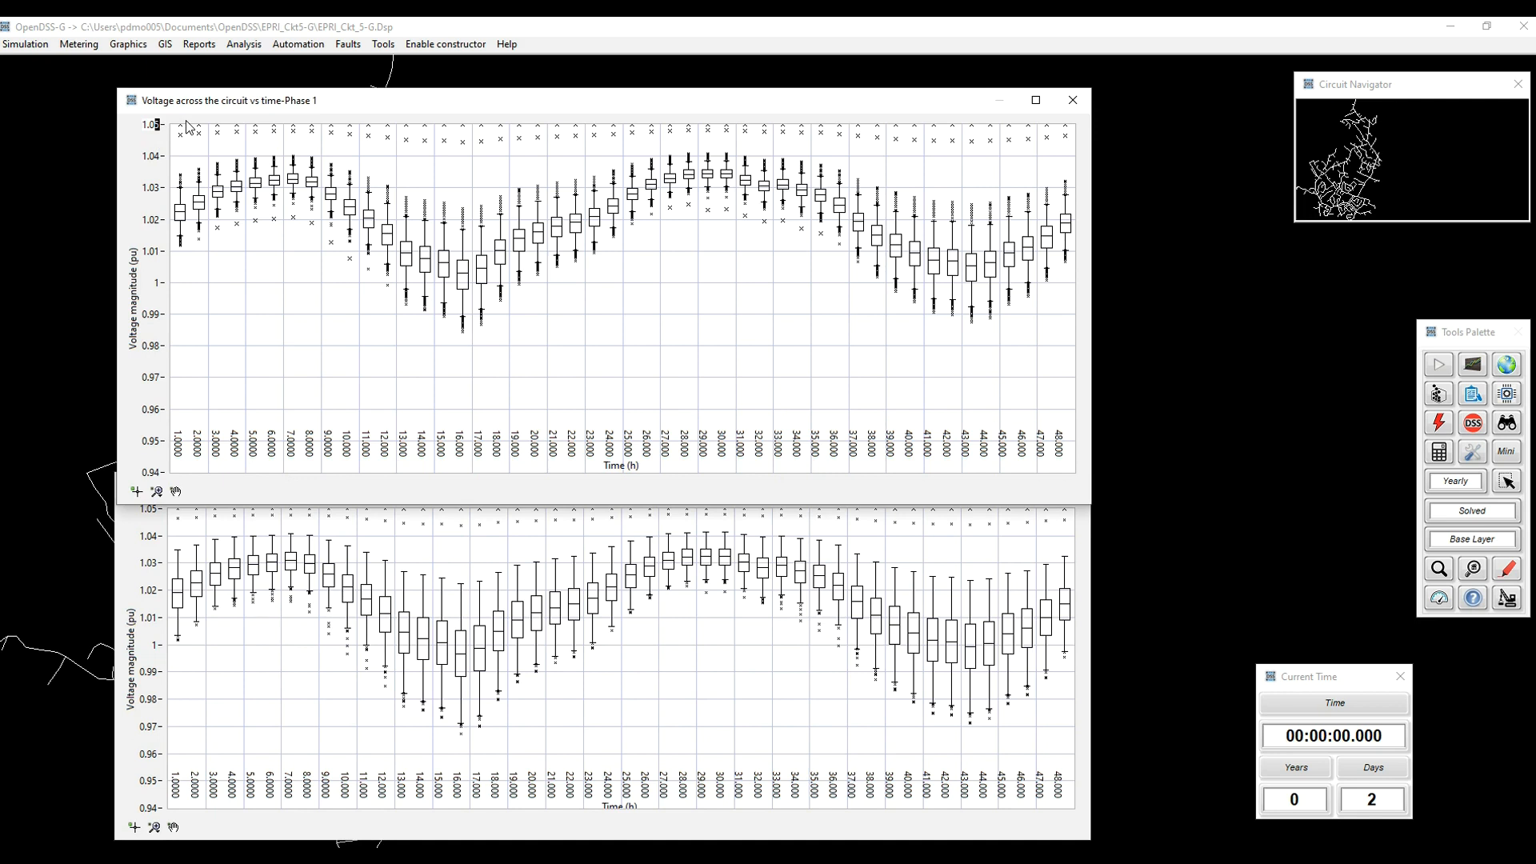
{"action": "type", "text": "6"}
{"action": "key", "text": "Return"}
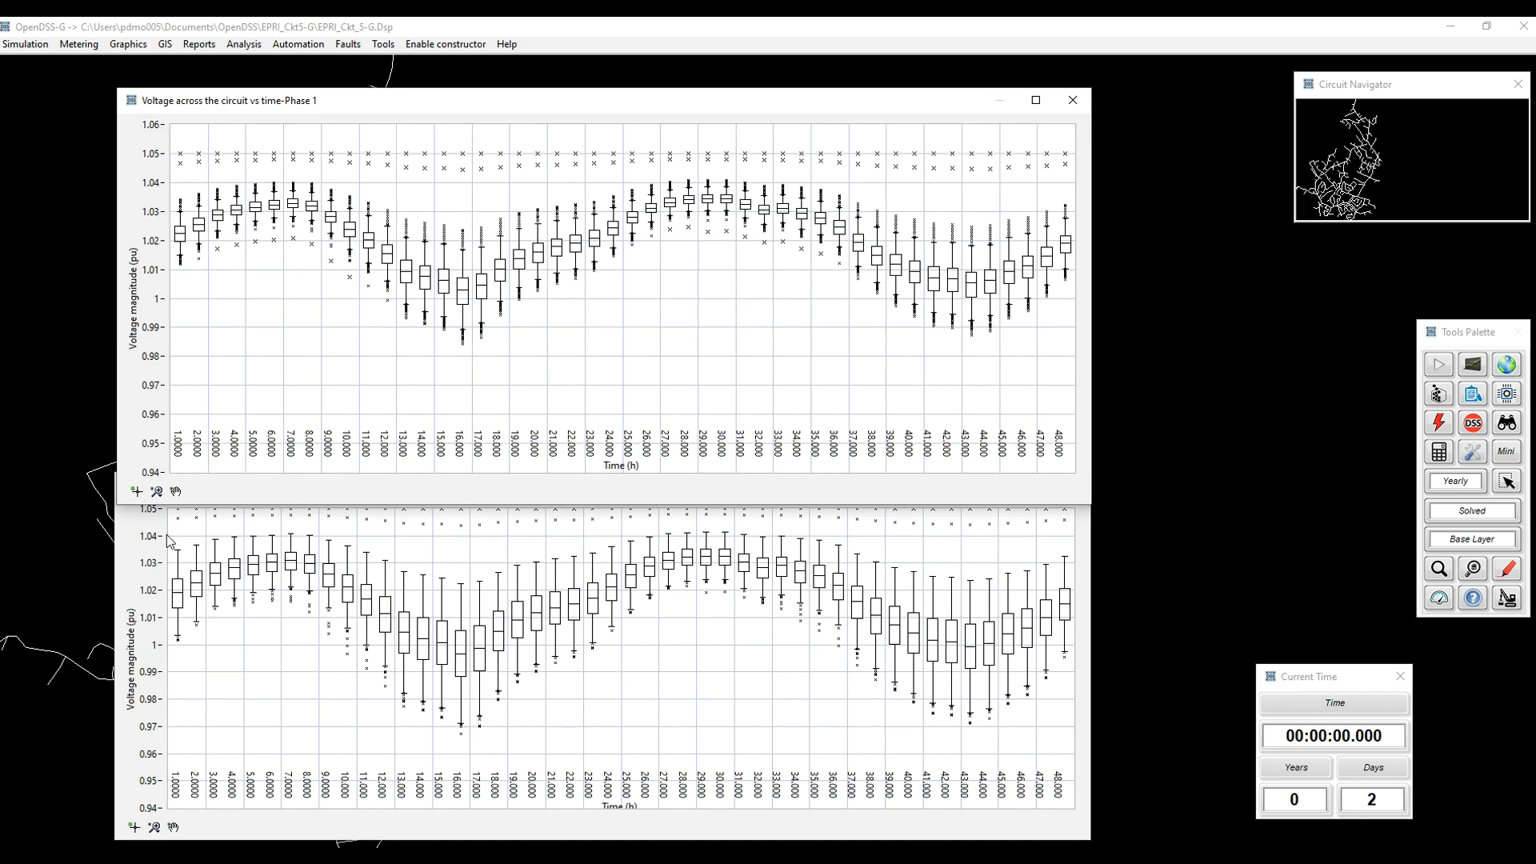
{"action": "left_click", "coordinate": [155, 513]}
{"action": "left_click_drag", "start_coordinate": [154, 512], "coordinate": [186, 507]}
{"action": "type", "text": "6"}
{"action": "key", "text": "Return"}
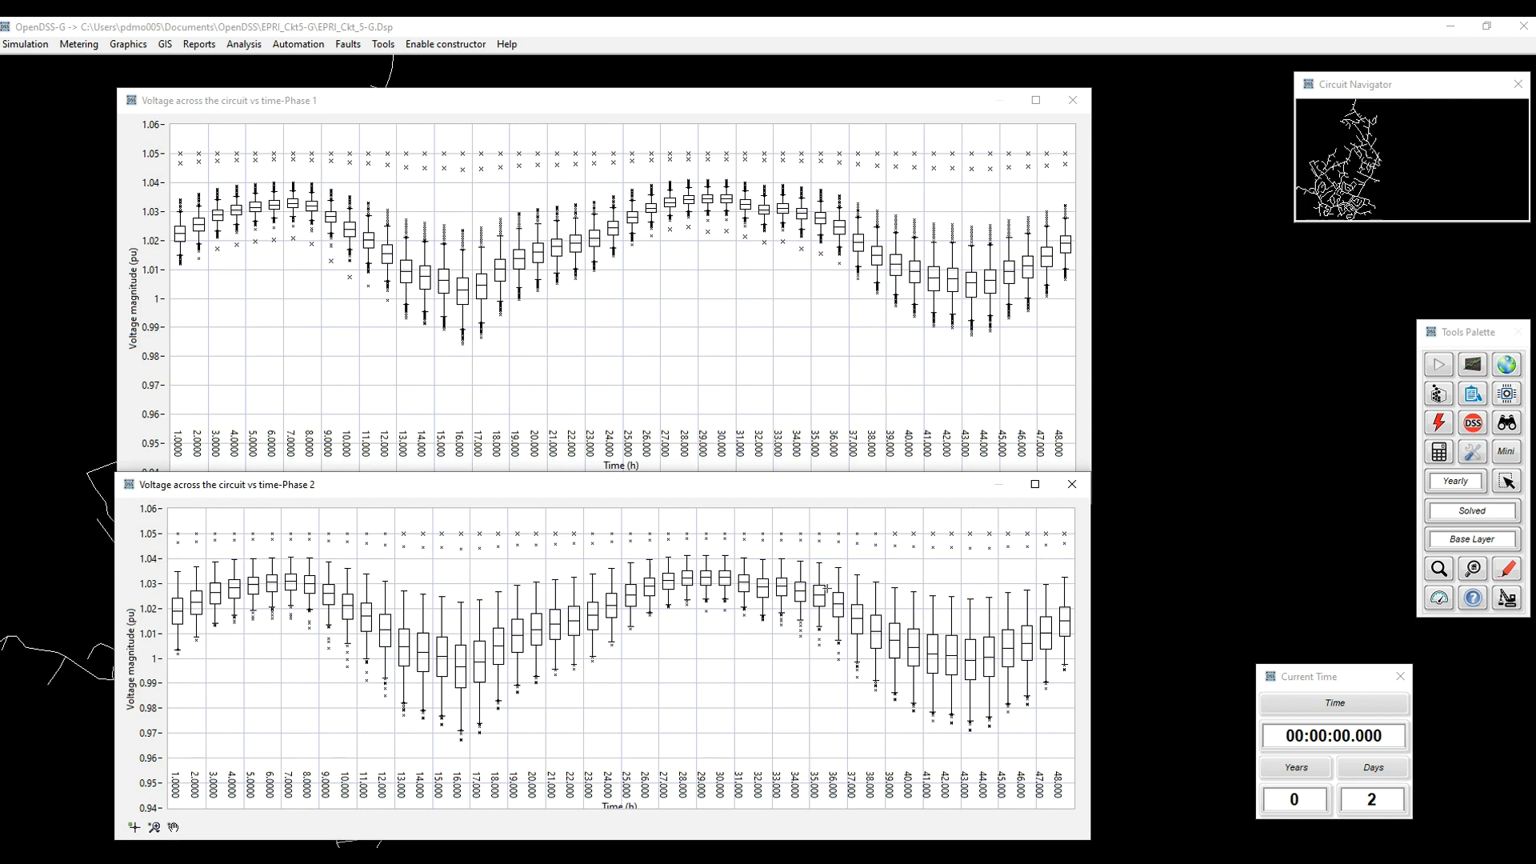
Step: Export the phase 1 plot's data to the Downloads folder as a CSV file named myExport
{"action": "left_click", "coordinate": [629, 286]}
{"action": "right_click", "coordinate": [629, 285]}
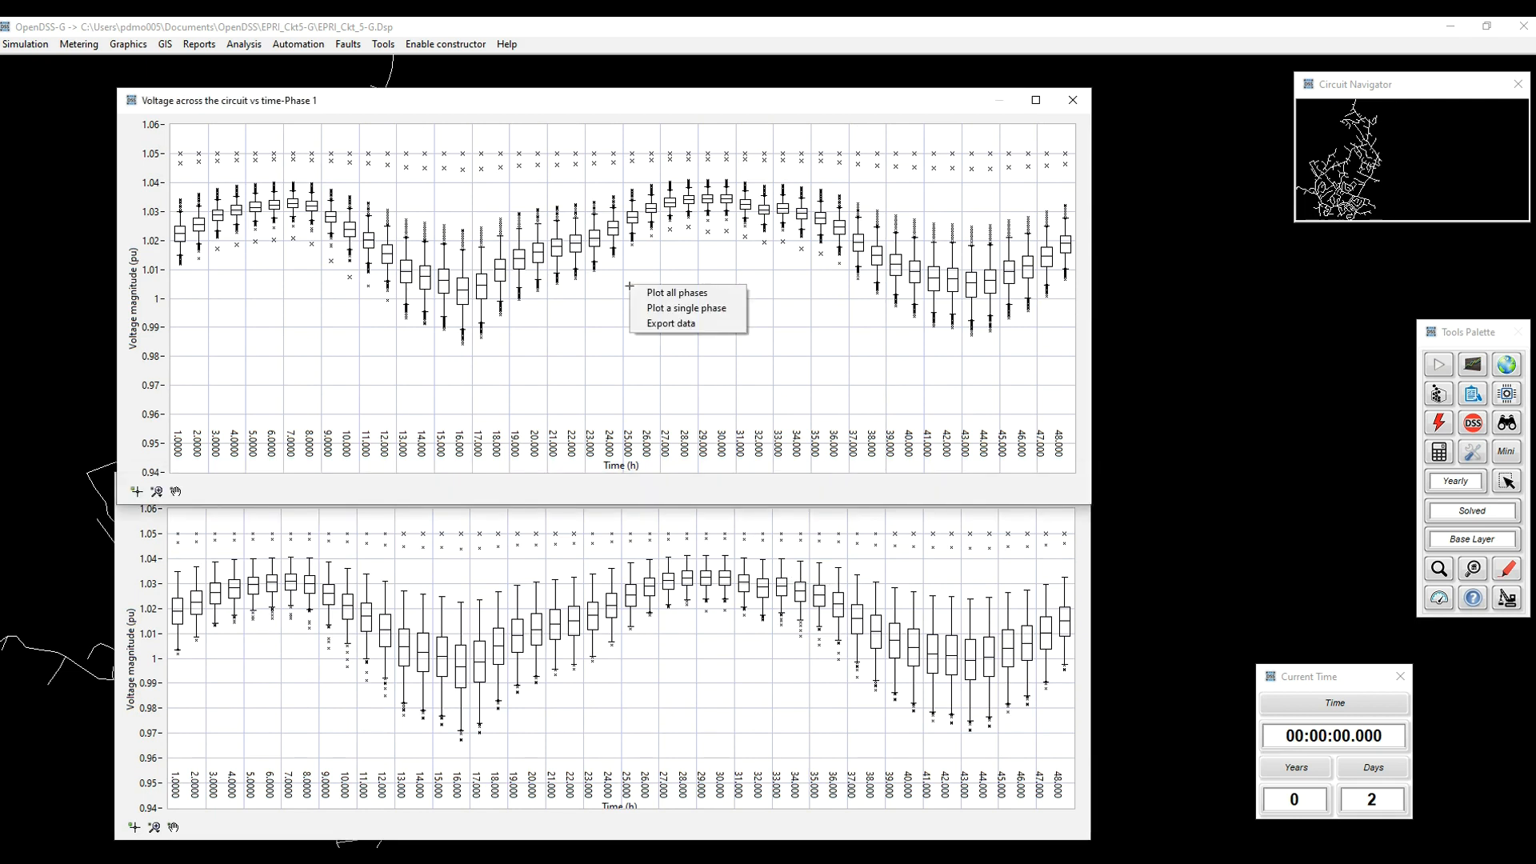
{"action": "left_click", "coordinate": [693, 327]}
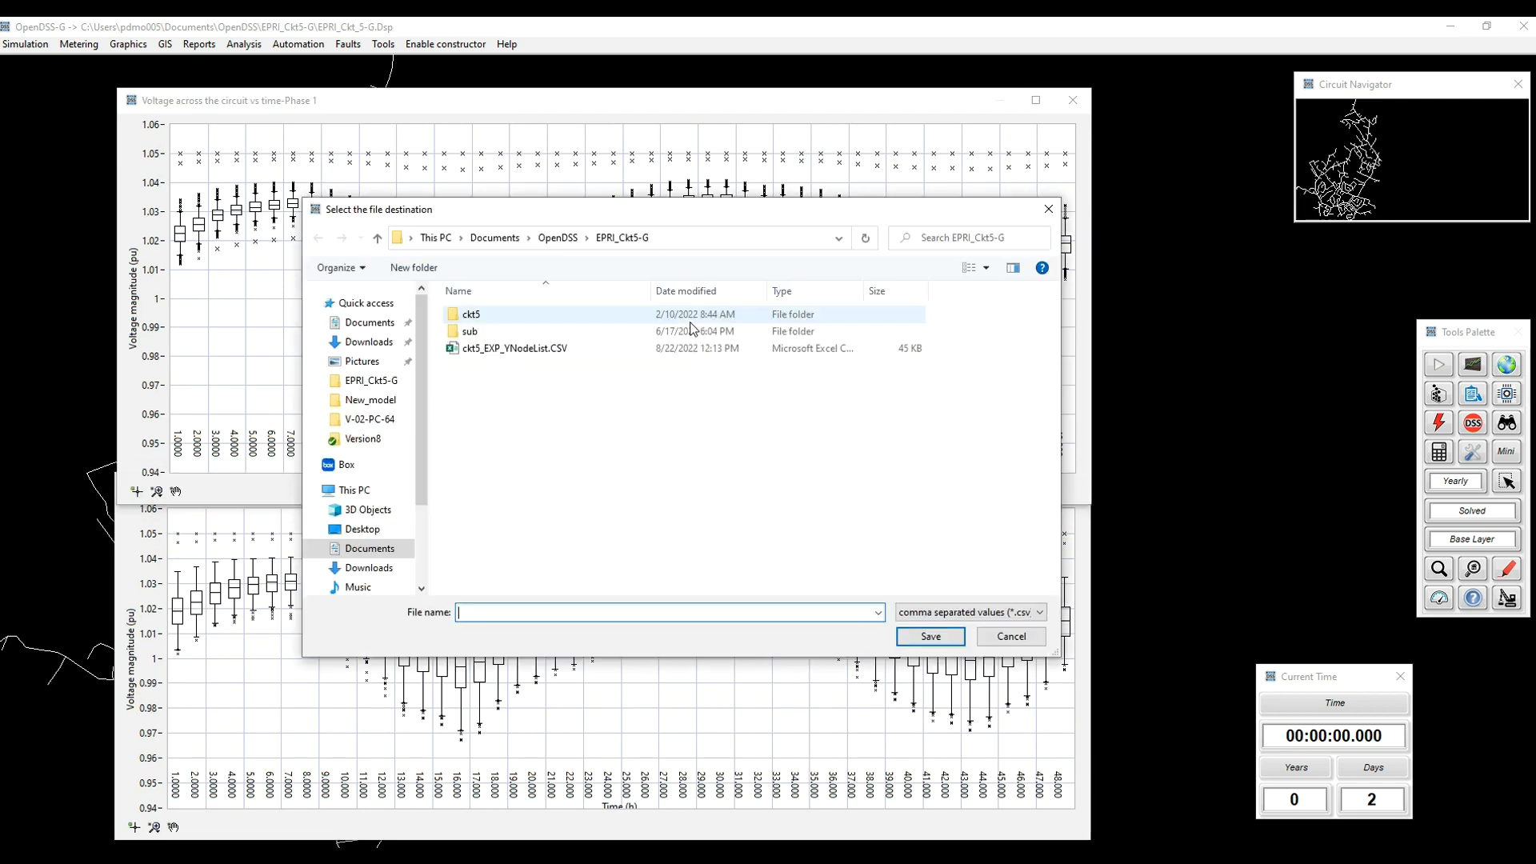
{"action": "left_click", "coordinate": [368, 341]}
{"action": "left_click", "coordinate": [587, 615]}
{"action": "type", "text": "myExport"}
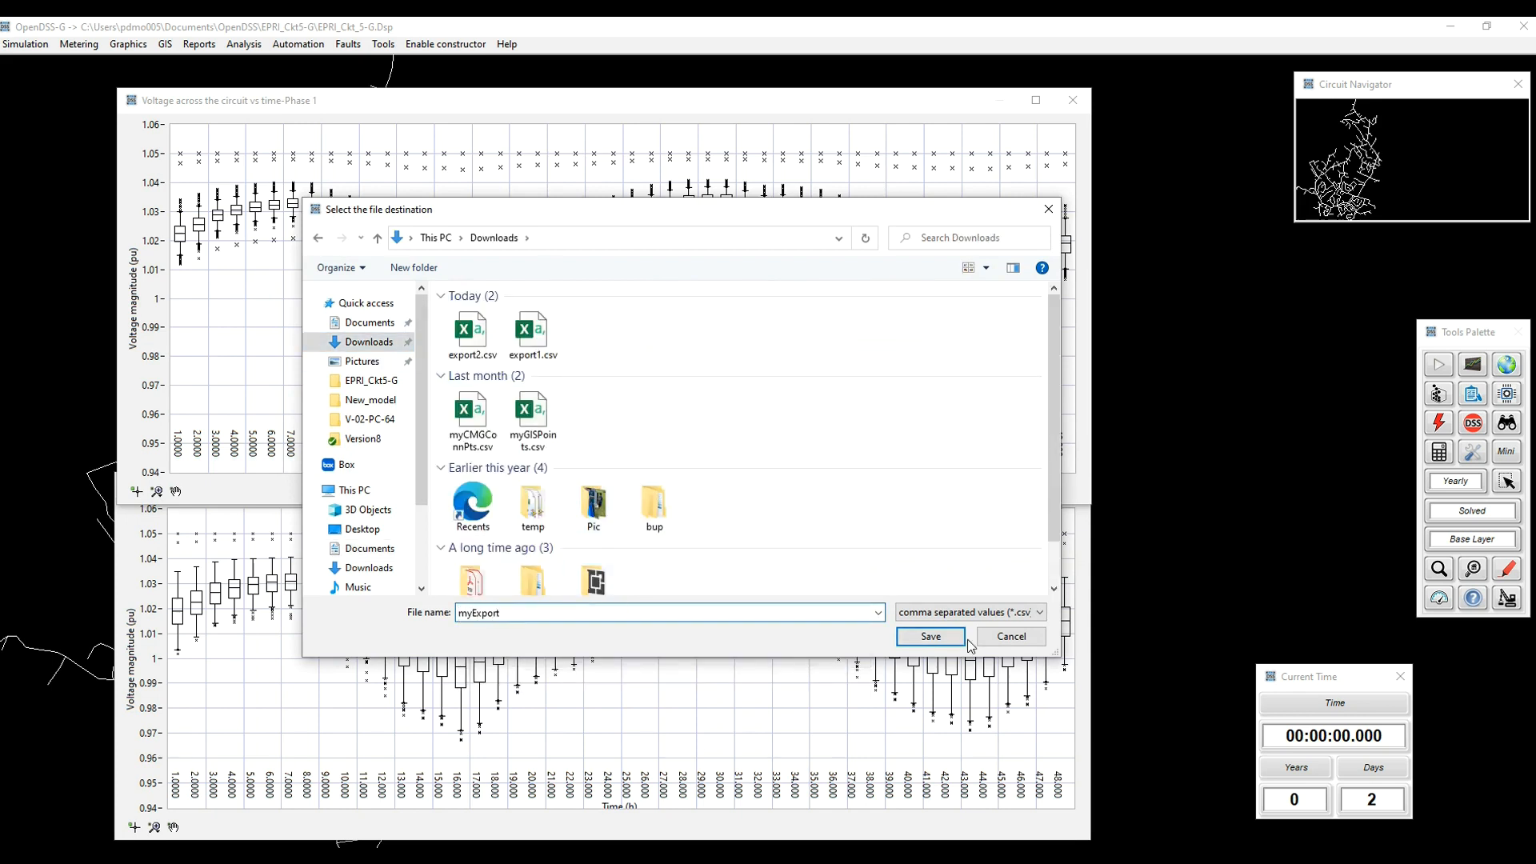
{"action": "left_click", "coordinate": [930, 636]}
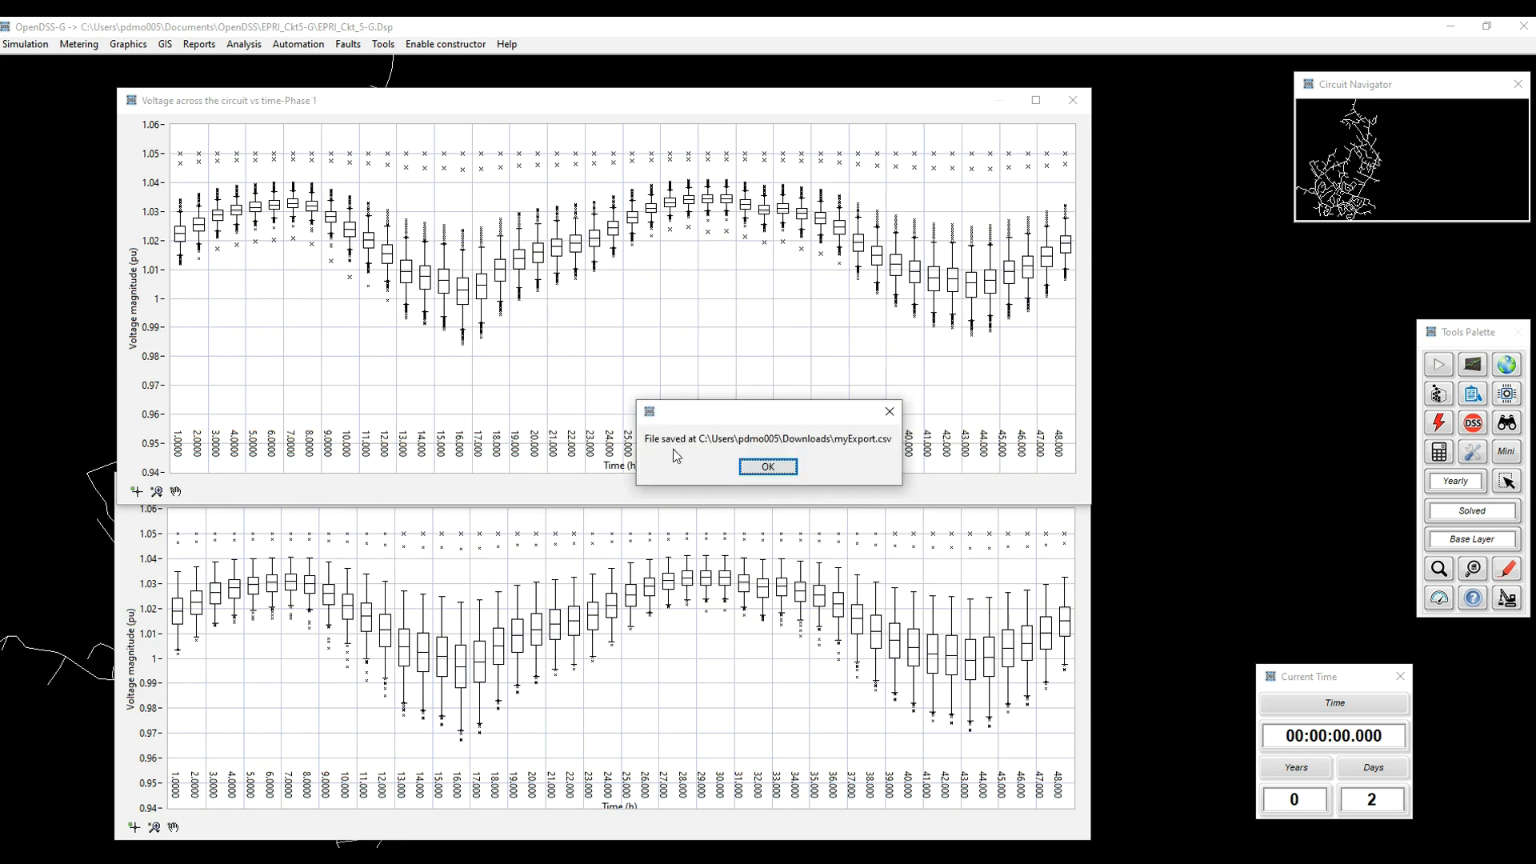
{"action": "left_click", "coordinate": [768, 468]}
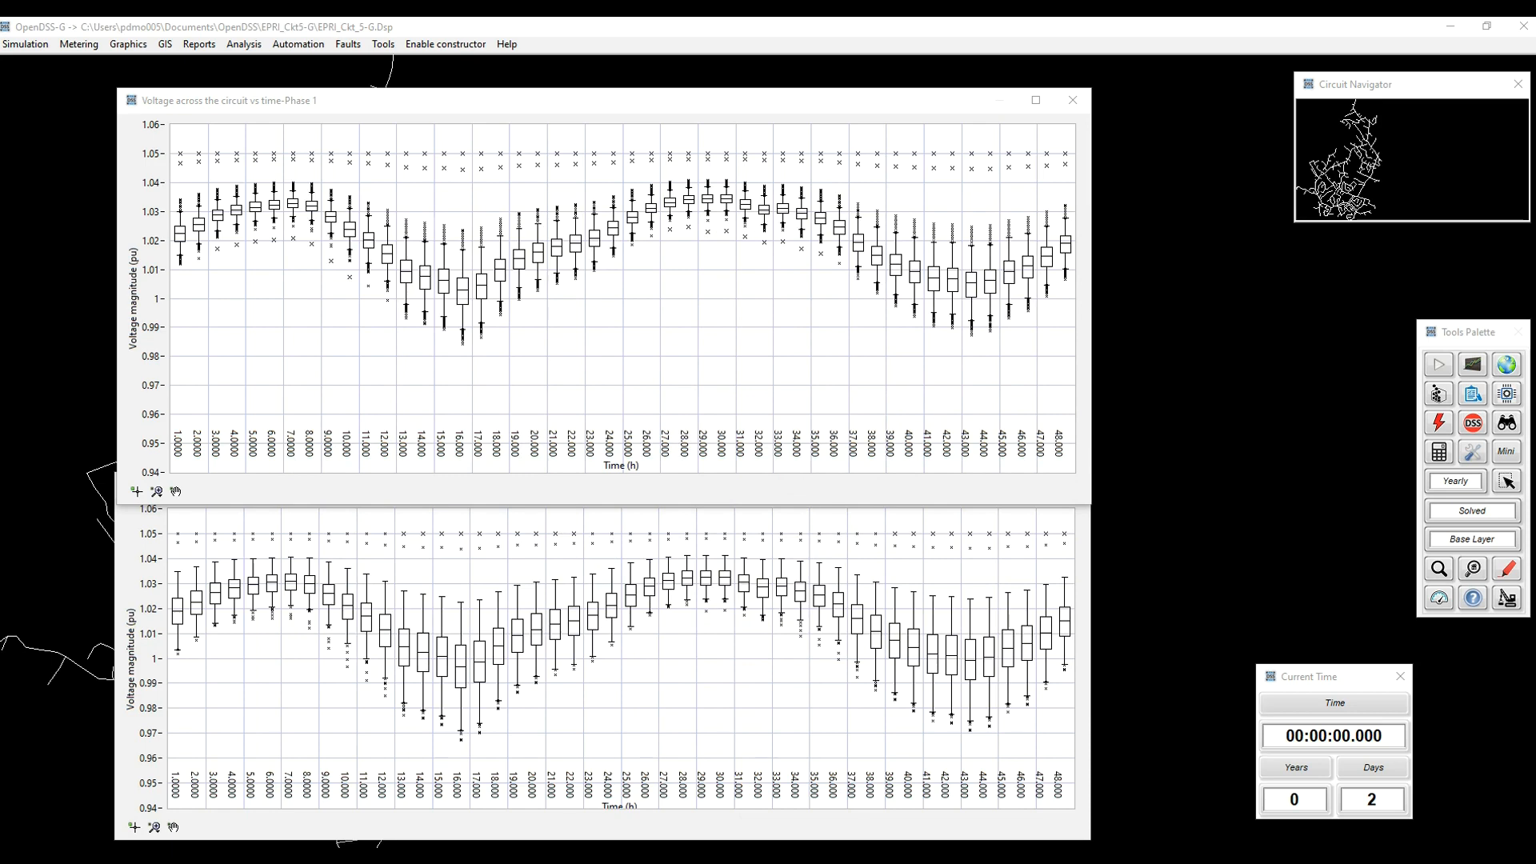
Step: Switch to Excel with myExport.csv, maximize the window, and examine the time column, the first source bus column and the header row
{"action": "left_click_drag", "start_coordinate": [0, 121], "coordinate": [1002, 89]}
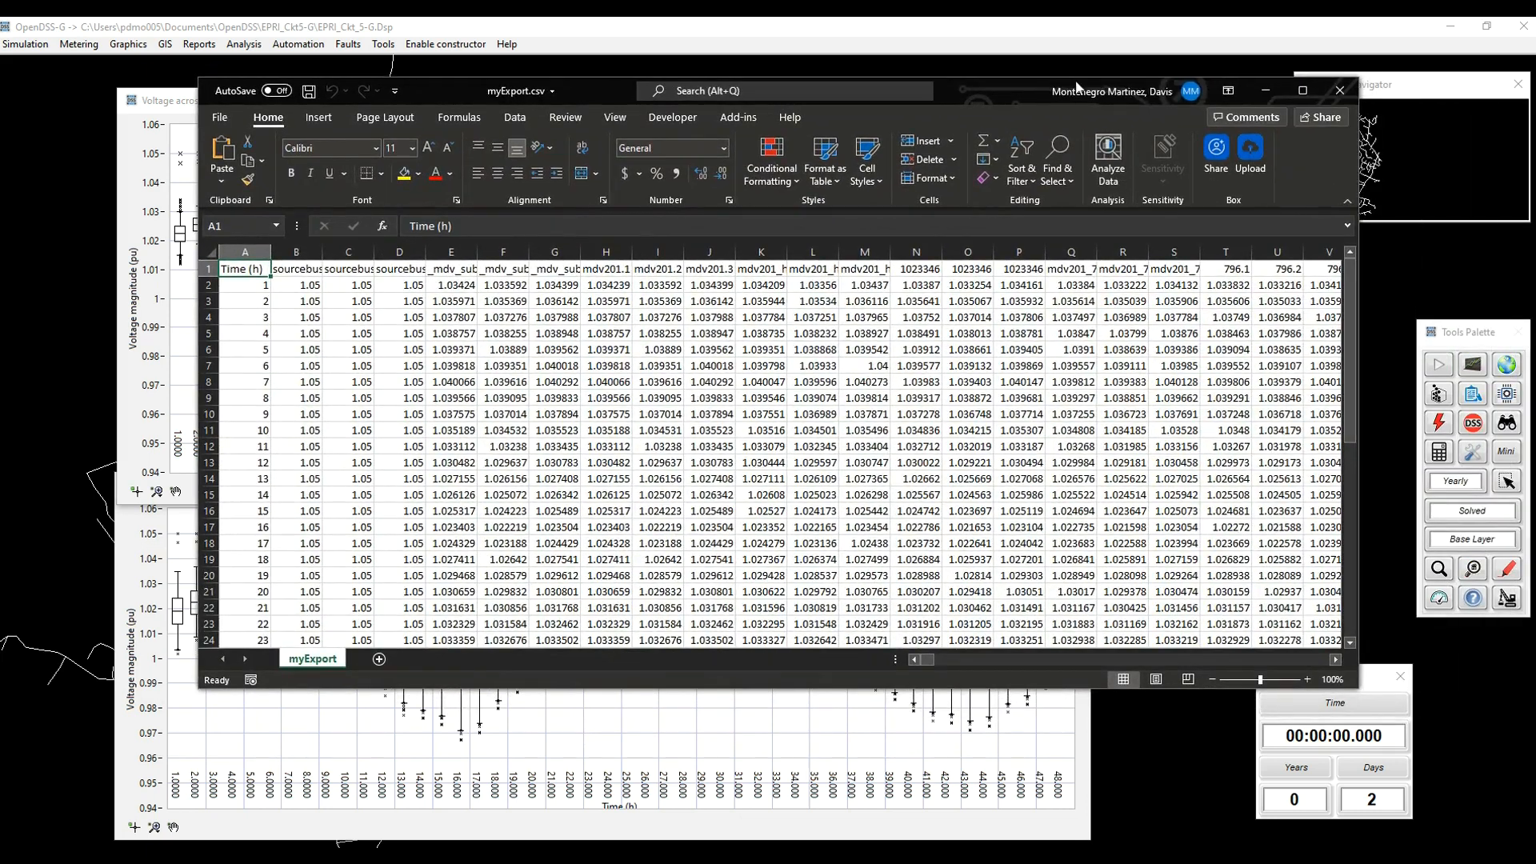
{"action": "double_click", "coordinate": [987, 95]}
{"action": "left_click", "coordinate": [49, 229]}
{"action": "left_click", "coordinate": [46, 187]}
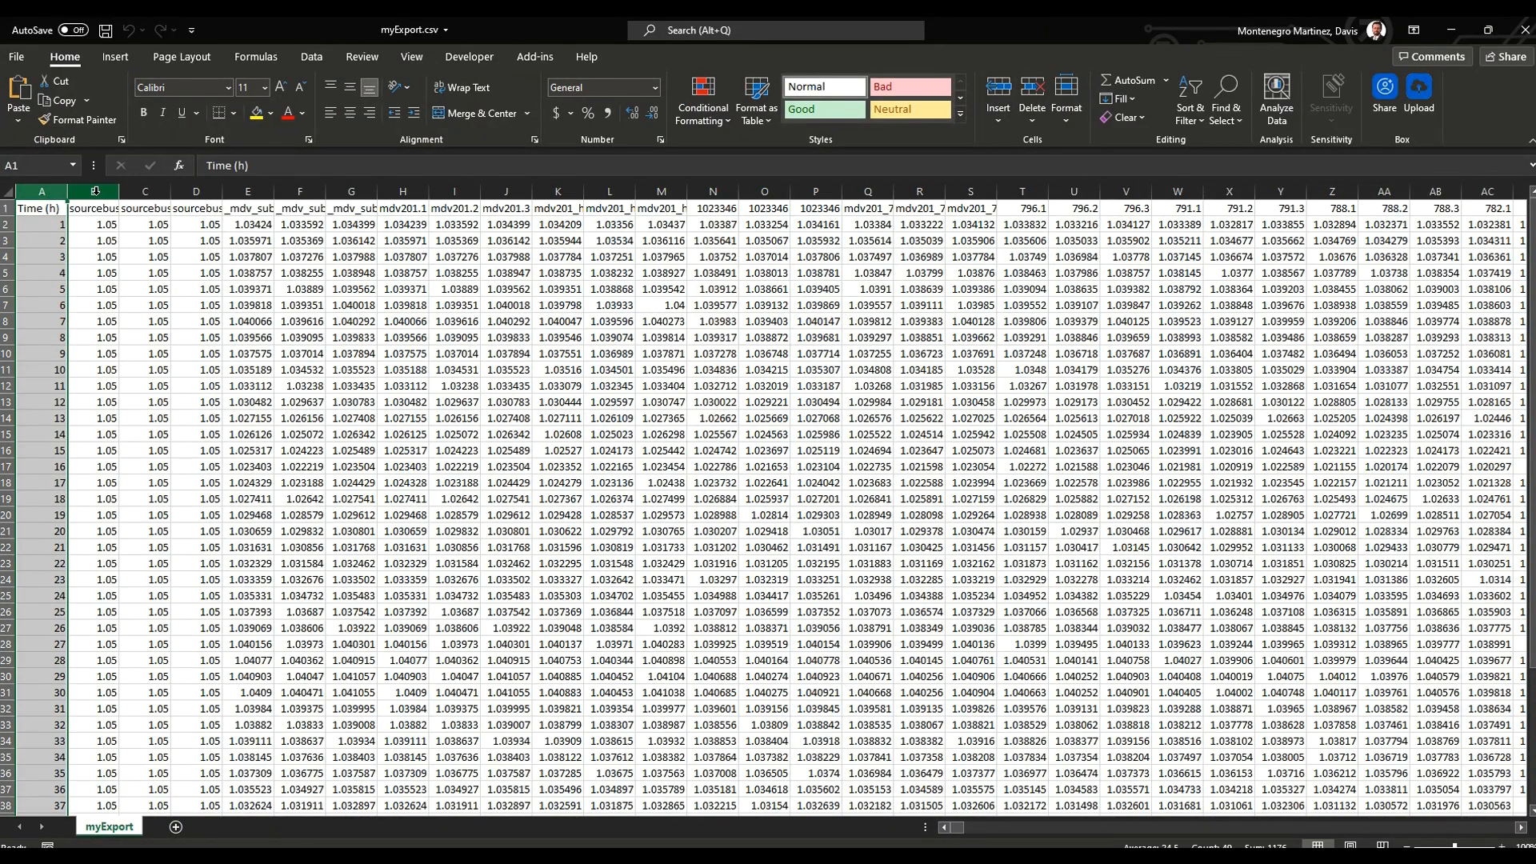
{"action": "left_click", "coordinate": [92, 191]}
{"action": "left_click", "coordinate": [6, 209]}
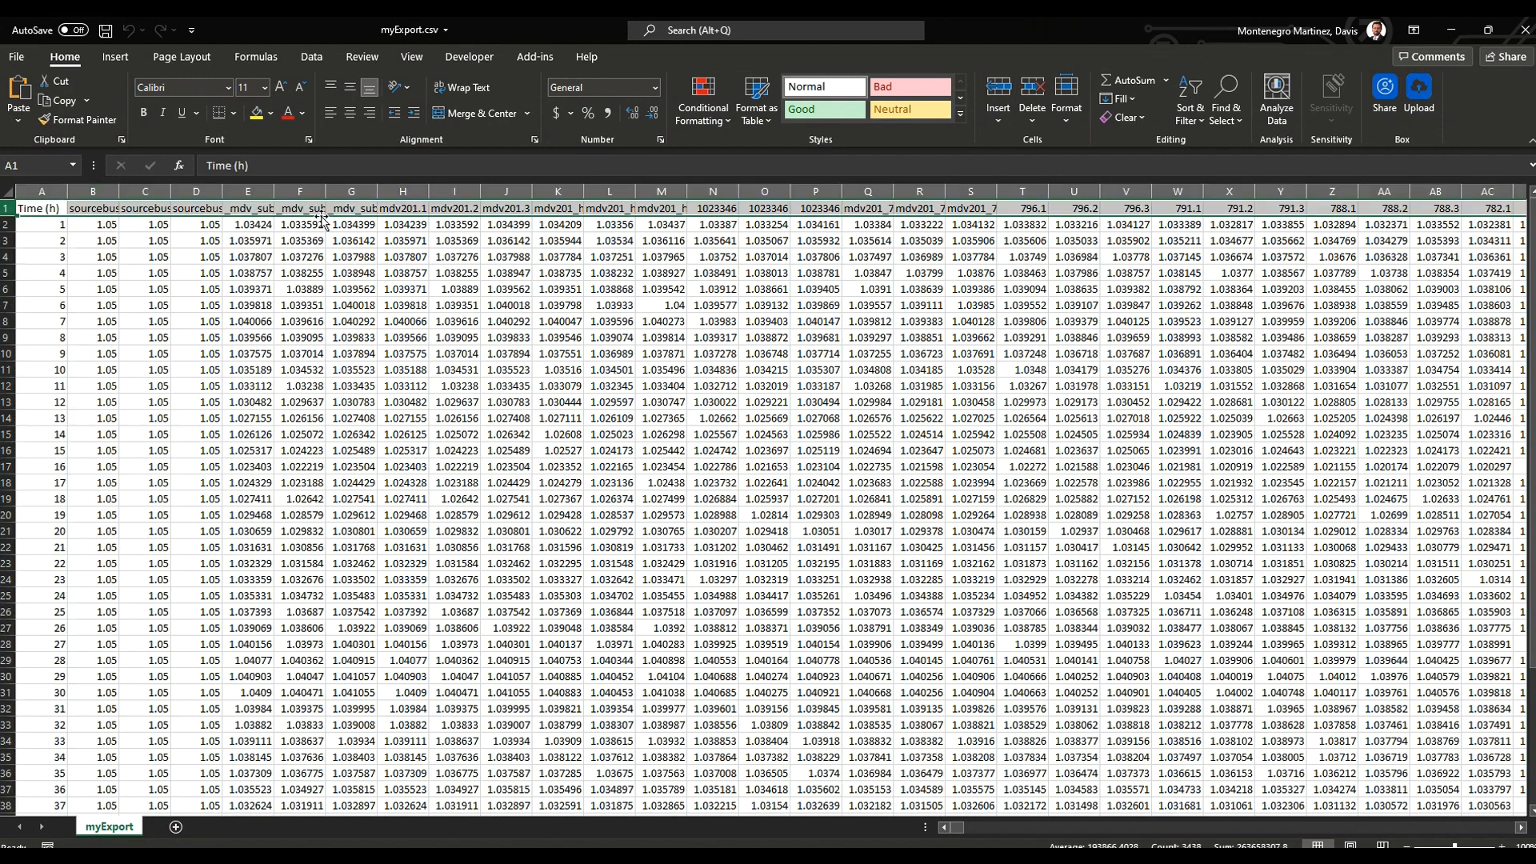
Step: Review the exported rows and insert a 2-D line chart of the mdv201.1, mdv201.2 and mdv201.3 columns
{"action": "scroll", "coordinate": [374, 480], "scroll_direction": "down", "scroll_amount": 3}
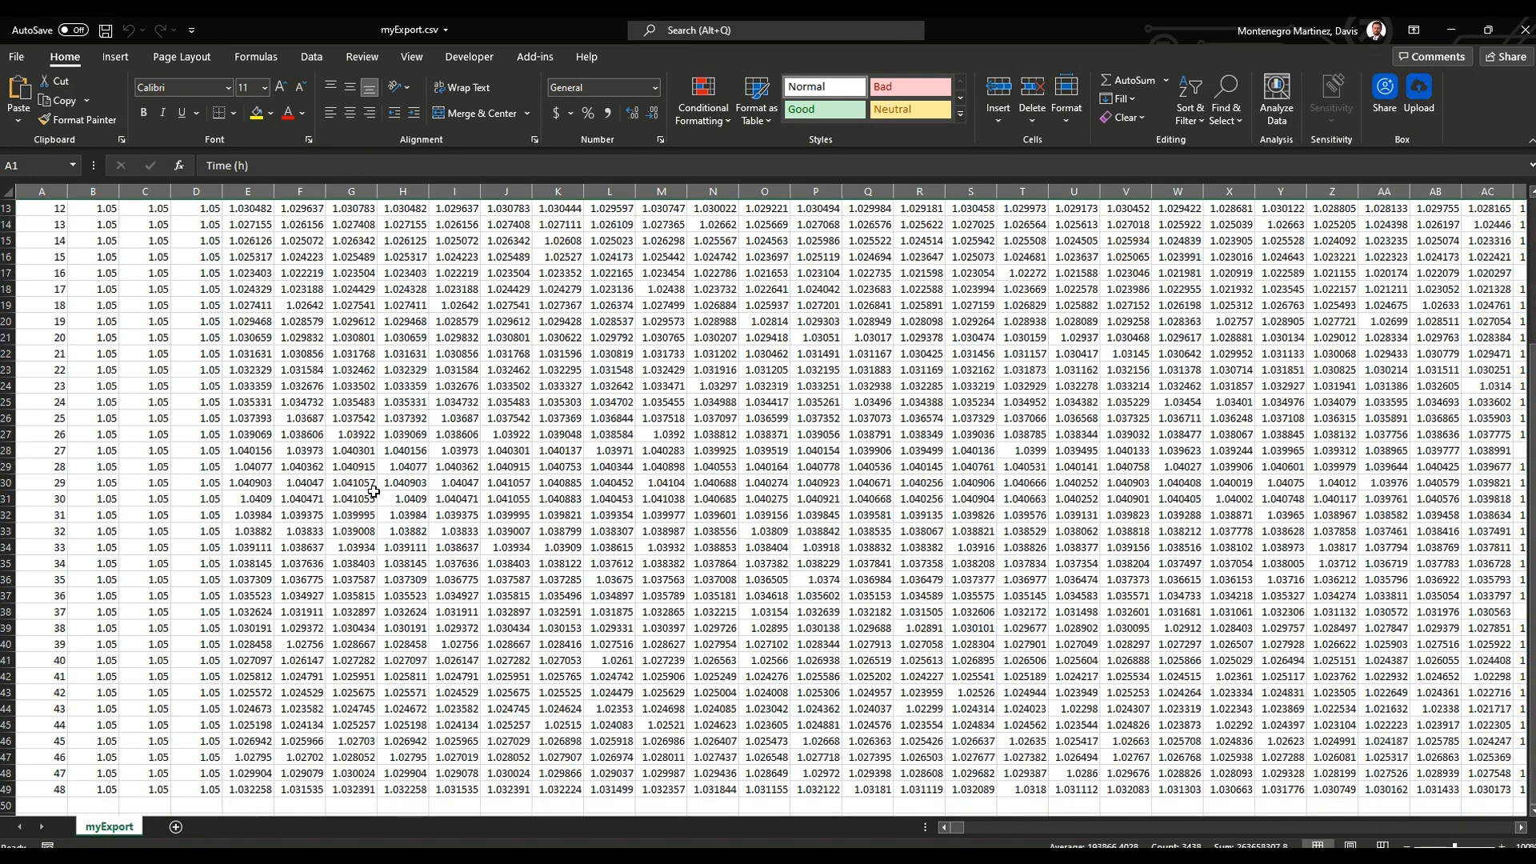
{"action": "scroll", "coordinate": [339, 534], "scroll_direction": "up", "scroll_amount": 3}
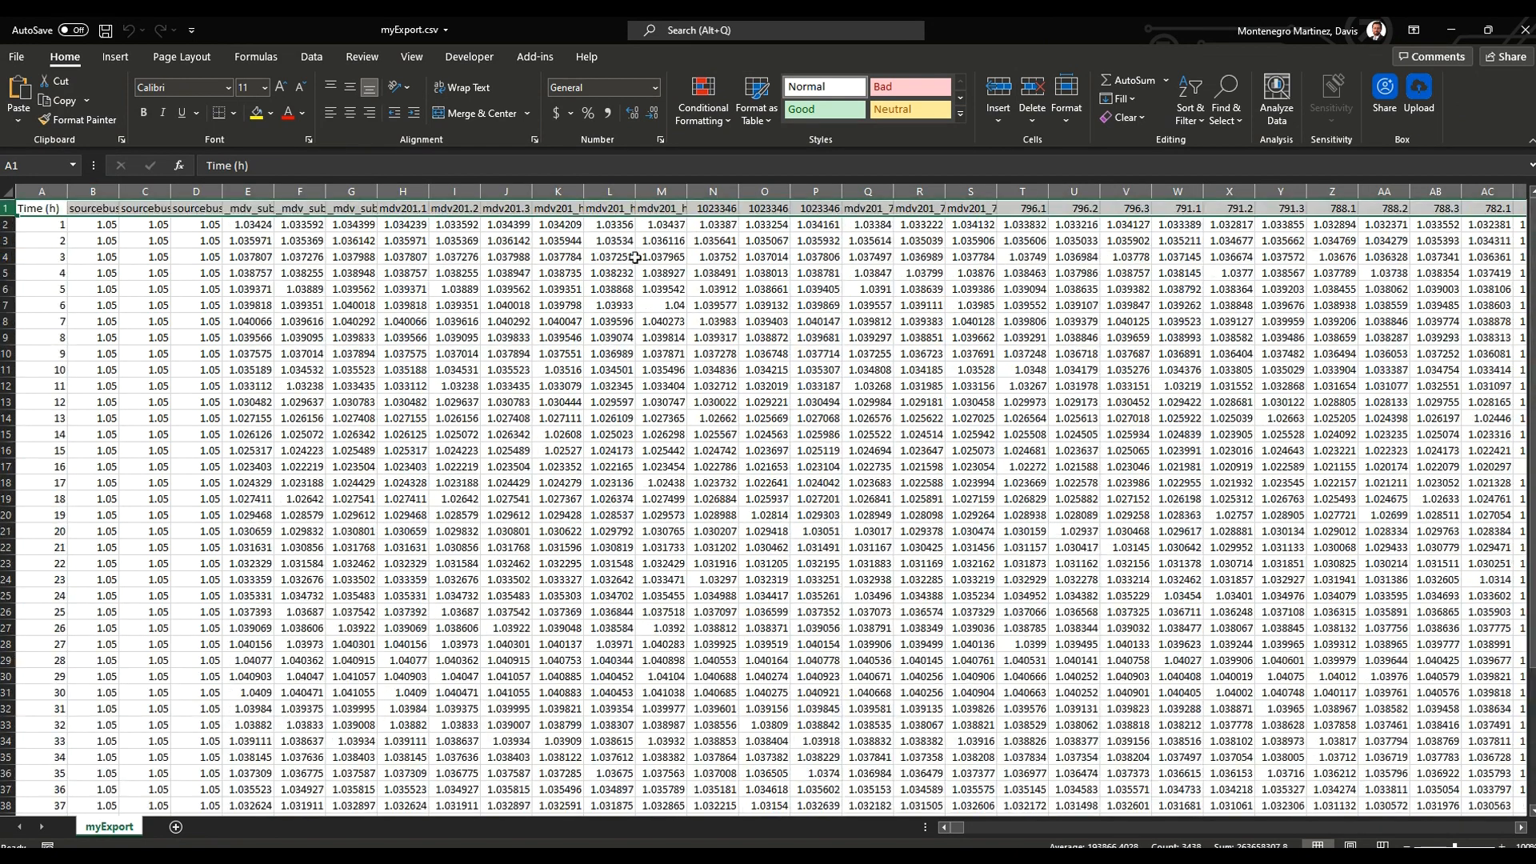
{"action": "left_click", "coordinate": [558, 191]}
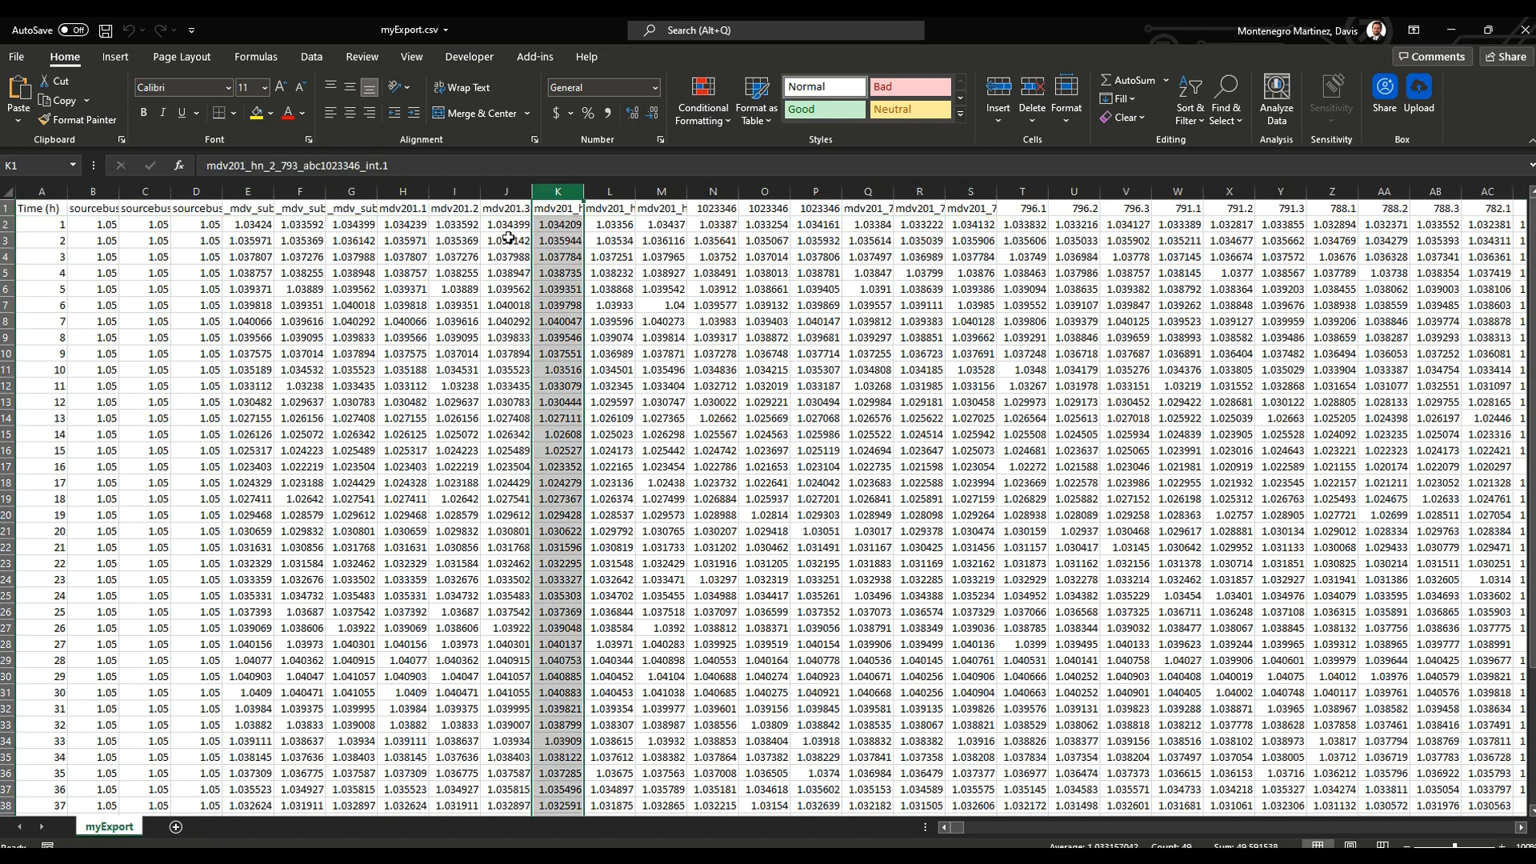
{"action": "left_click", "coordinate": [406, 192]}
{"action": "left_click_drag", "start_coordinate": [463, 188], "coordinate": [505, 191]}
{"action": "left_click", "coordinate": [131, 59]}
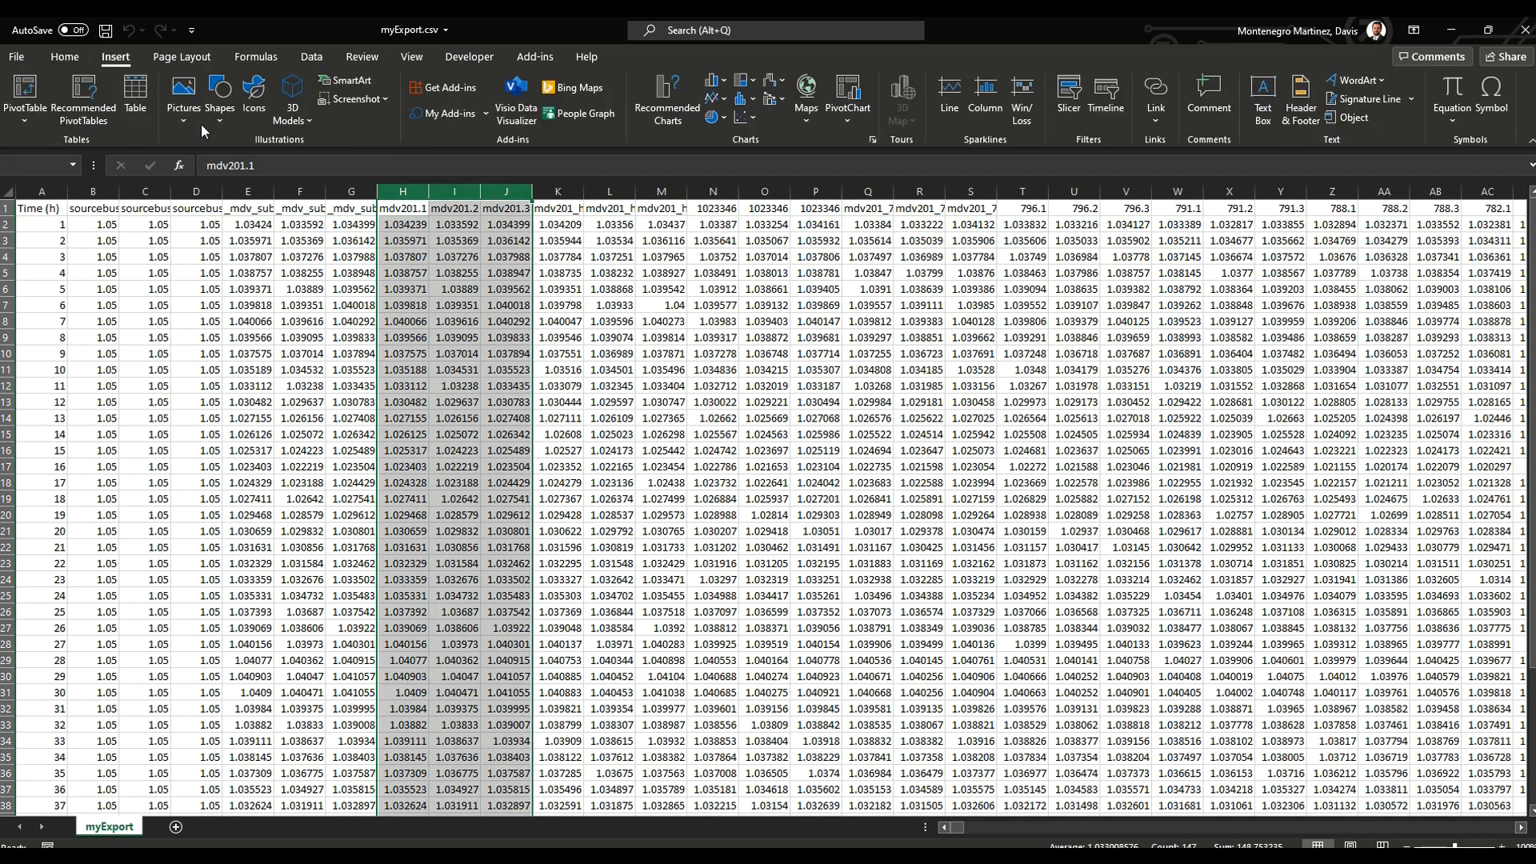
{"action": "left_click", "coordinate": [714, 98]}
{"action": "left_click", "coordinate": [726, 154]}
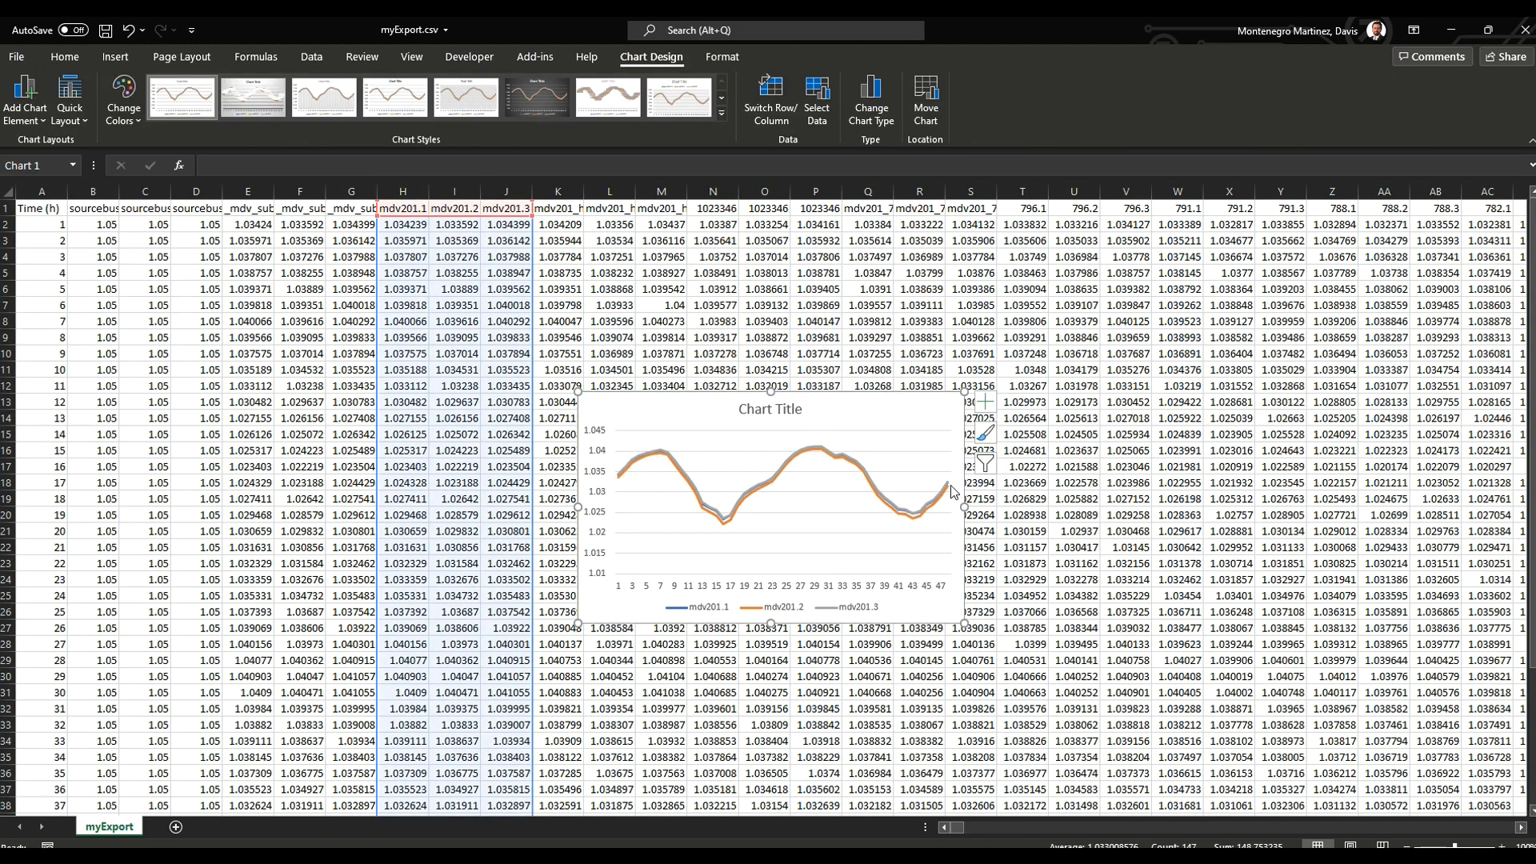
{"action": "left_click", "coordinate": [1076, 353]}
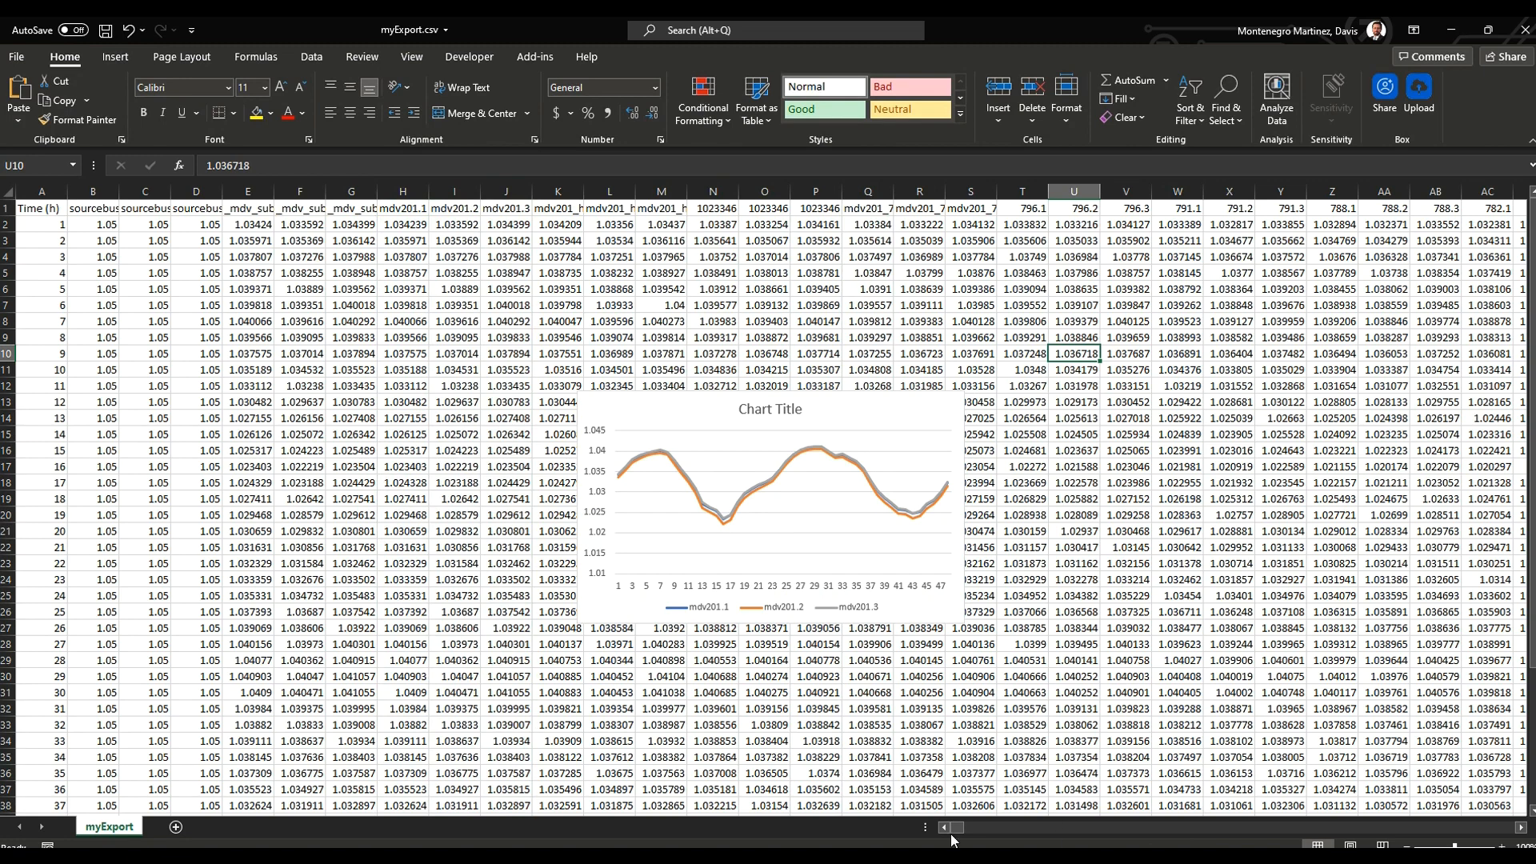
Step: Close the myExport.csv workbook without saving, return to OpenDSS-G and close the phase 1 and phase 2 voltage plots
{"action": "mouse_move", "coordinate": [958, 828]}
{"action": "left_mouse_down"}
{"action": "mouse_move", "coordinate": [1530, 836]}
{"action": "mouse_move", "coordinate": [936, 827]}
{"action": "left_mouse_up"}
{"action": "left_click", "coordinate": [1524, 29]}
{"action": "left_click", "coordinate": [884, 463]}
{"action": "left_click", "coordinate": [1073, 100]}
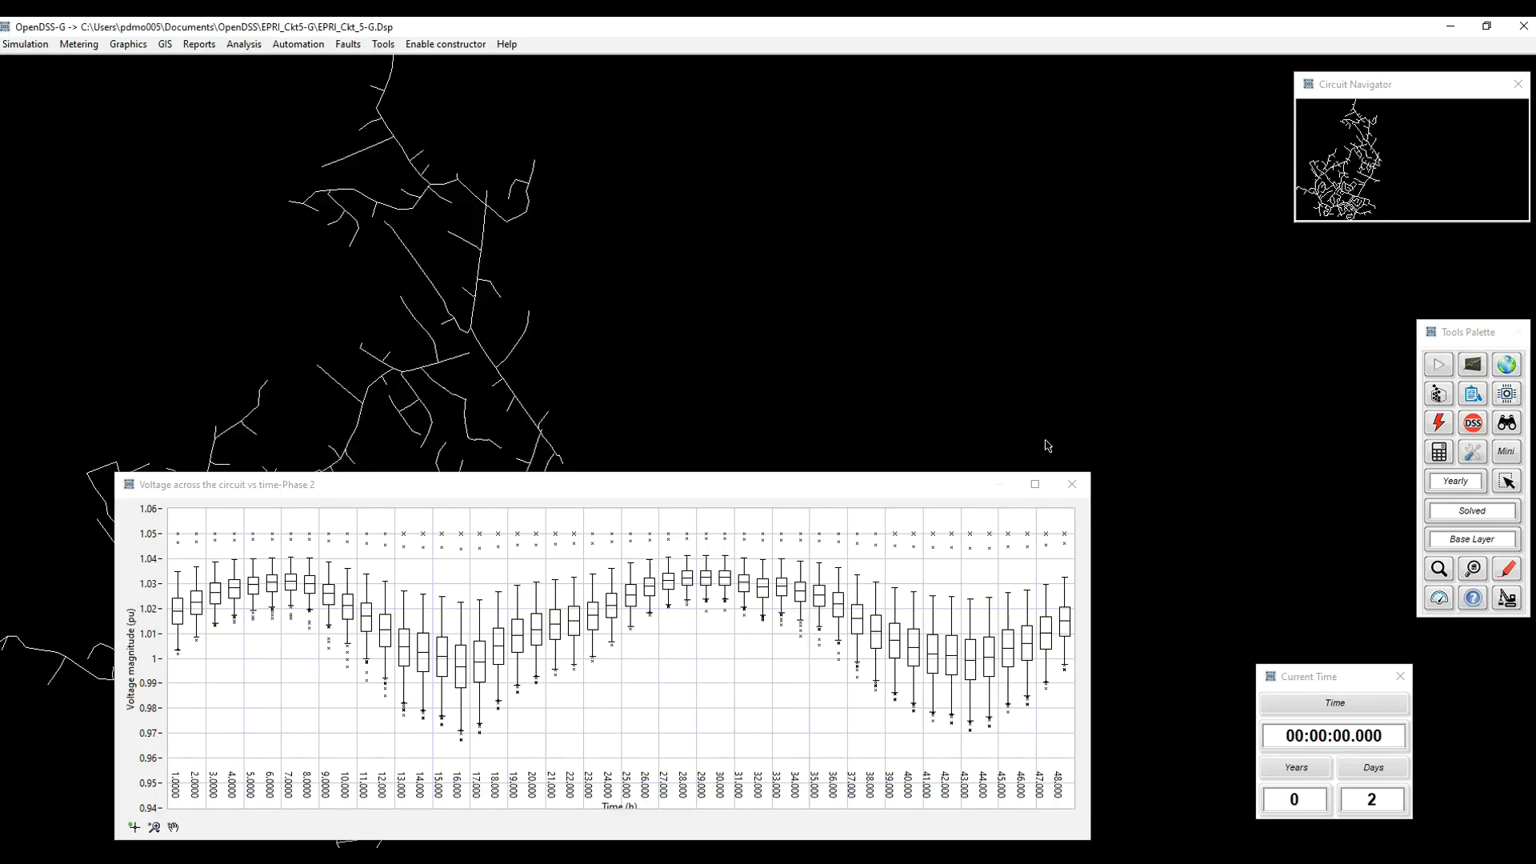
{"action": "left_click", "coordinate": [1072, 485]}
Step: Set the number of simulation steps to 8760 in the system configuration and run the yearly simulation
{"action": "left_click", "coordinate": [1485, 453]}
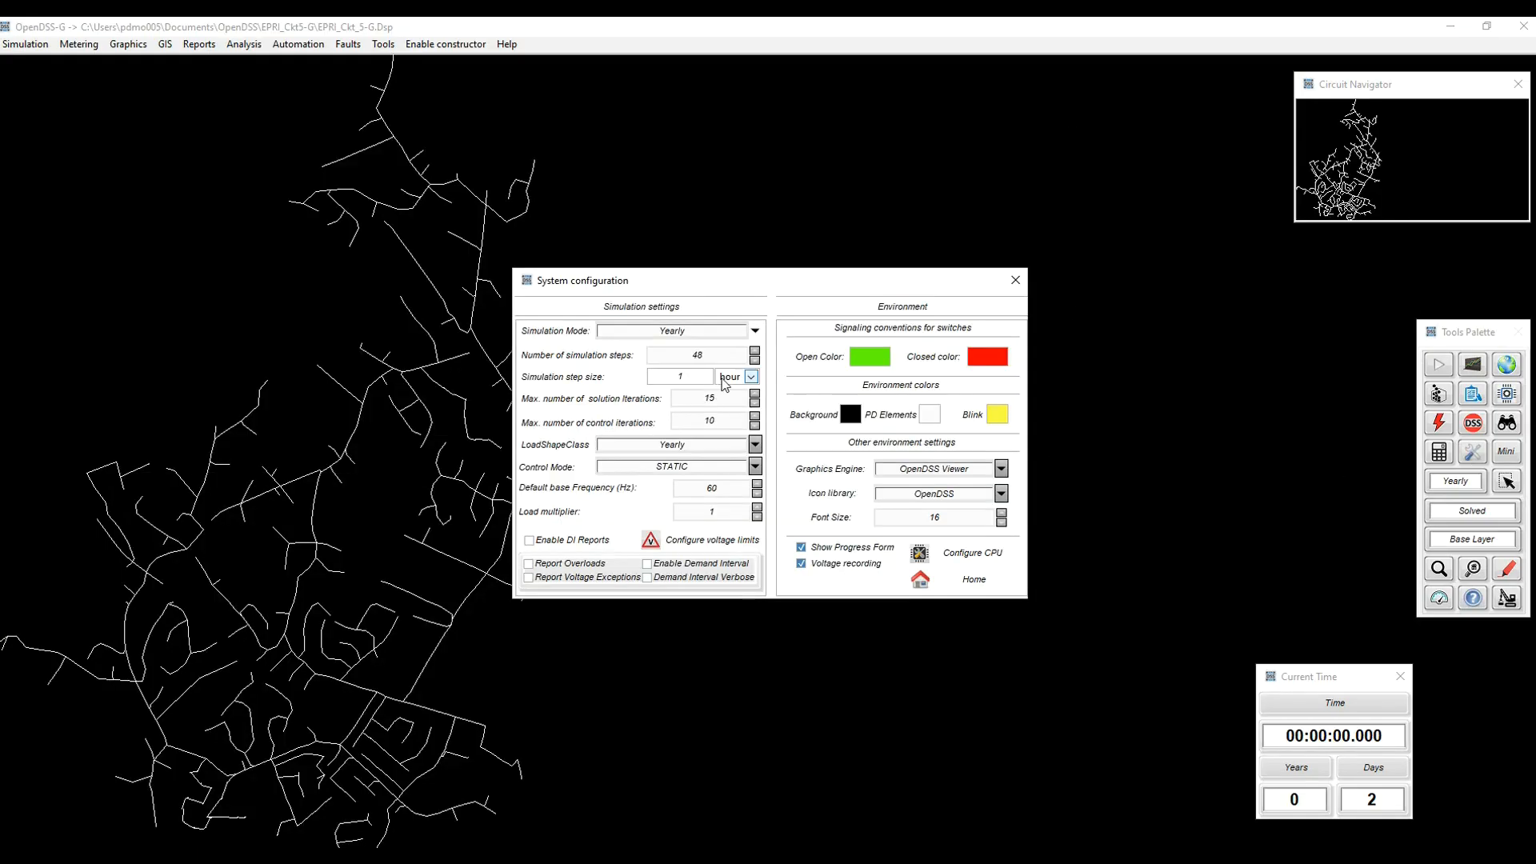
{"action": "type", "text": "8760"}
{"action": "left_click", "coordinate": [961, 588]}
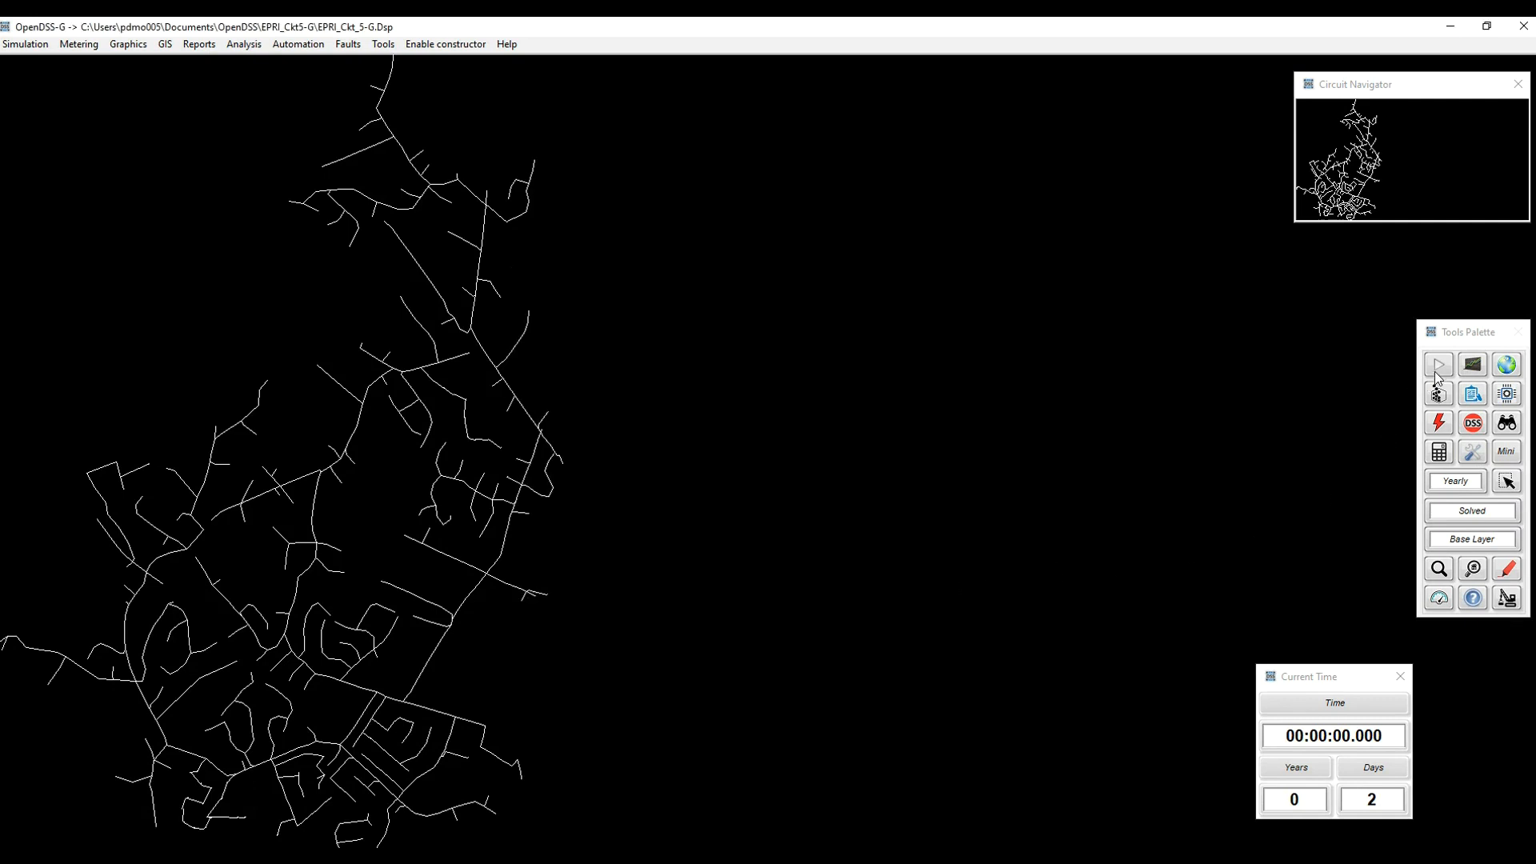
{"action": "left_click", "coordinate": [1440, 367]}
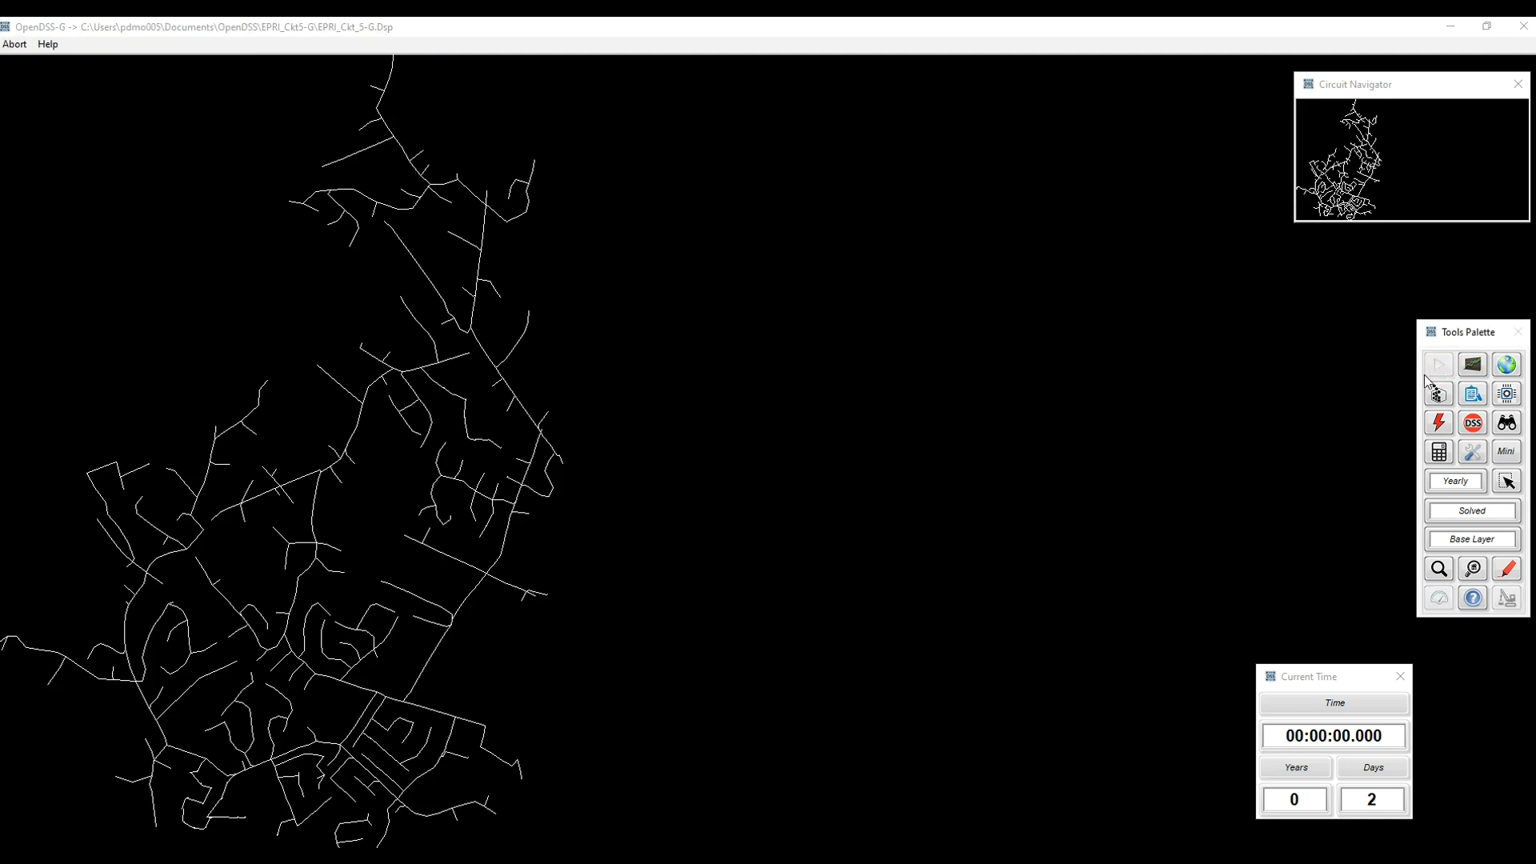
{"action": "left_click_drag", "start_coordinate": [810, 404], "coordinate": [986, 706]}
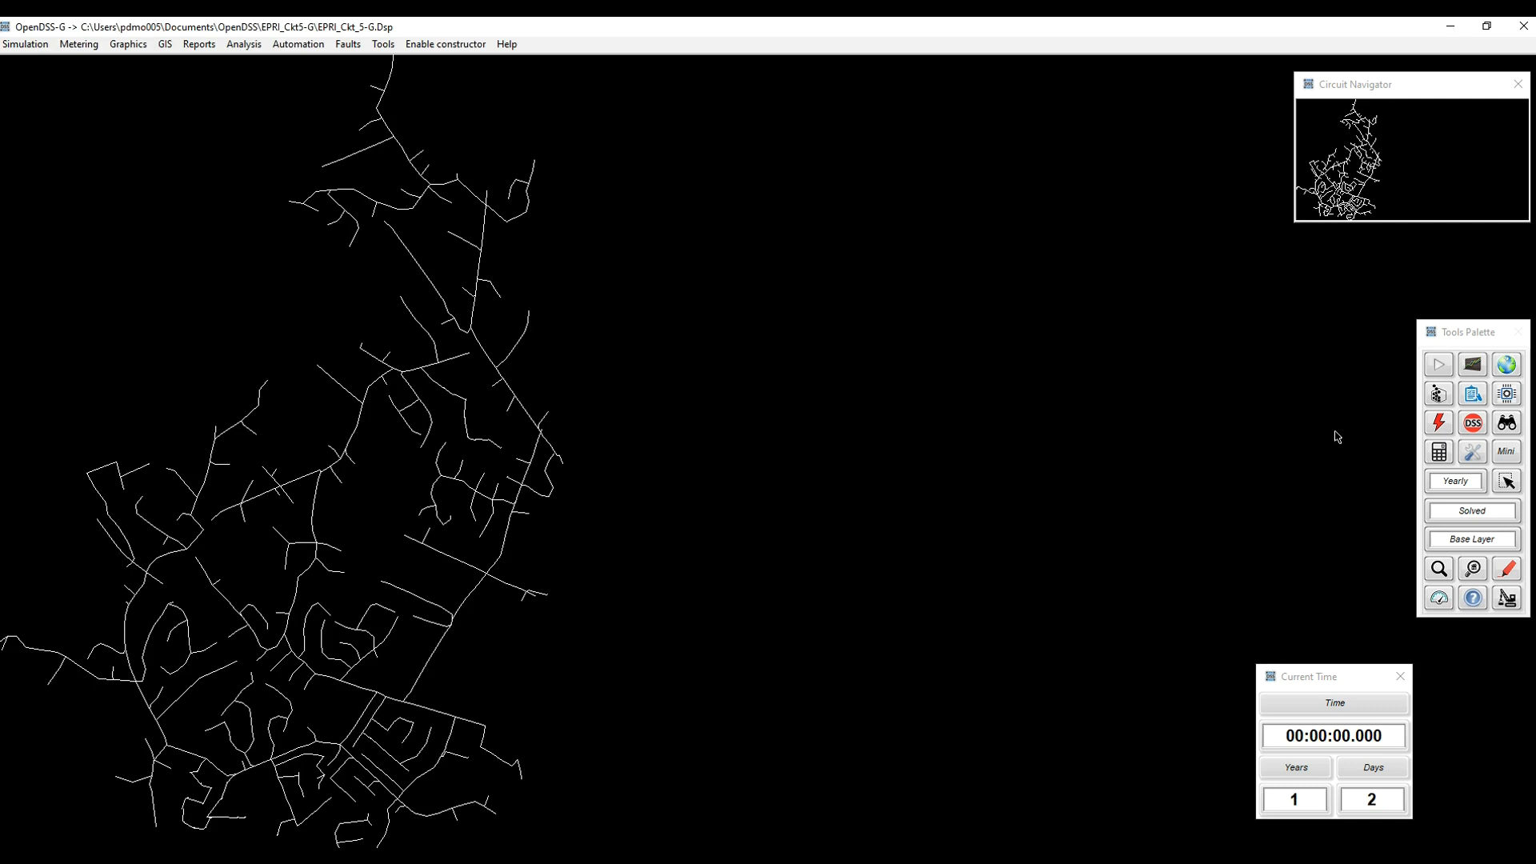
Step: Plot the voltage across the circuit versus time for all phases and set its voltage axis maximum to 1.06 pu
{"action": "left_click", "coordinate": [1473, 366]}
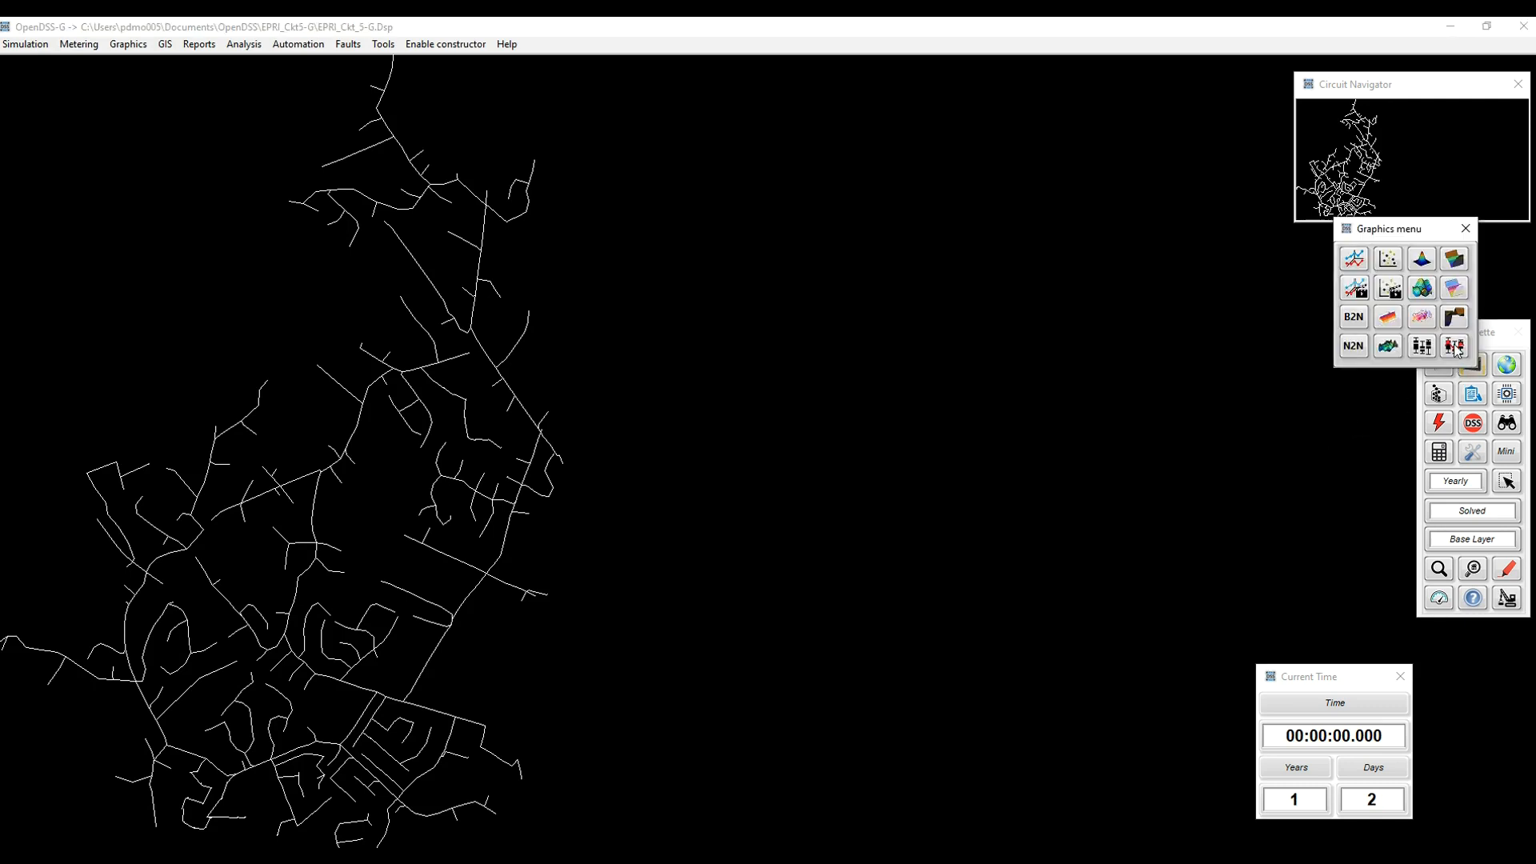
{"action": "left_click", "coordinate": [1455, 346]}
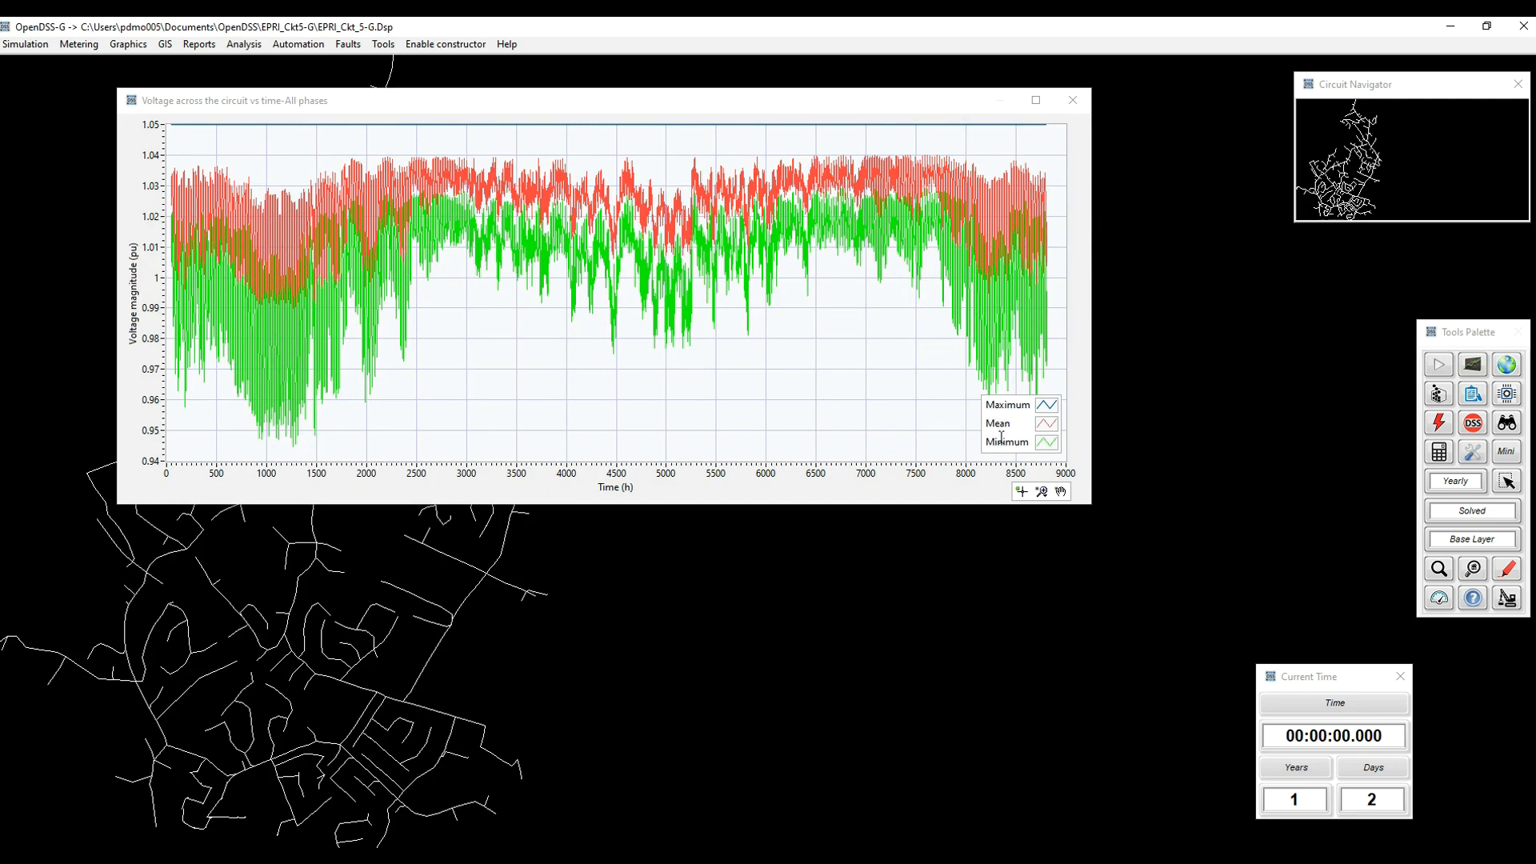
{"action": "right_click", "coordinate": [1046, 442]}
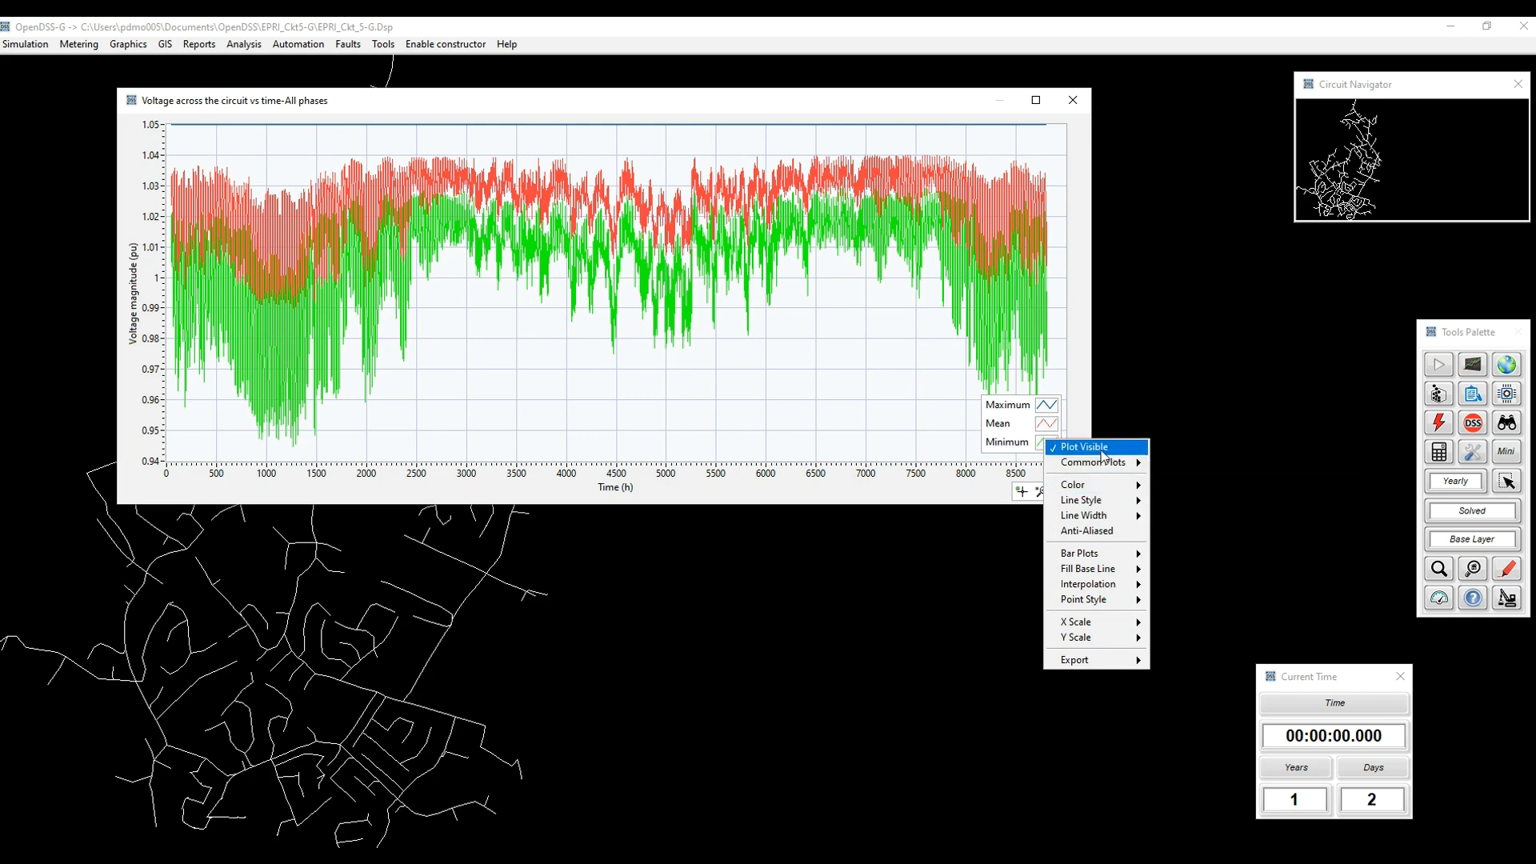
{"action": "left_click", "coordinate": [884, 385]}
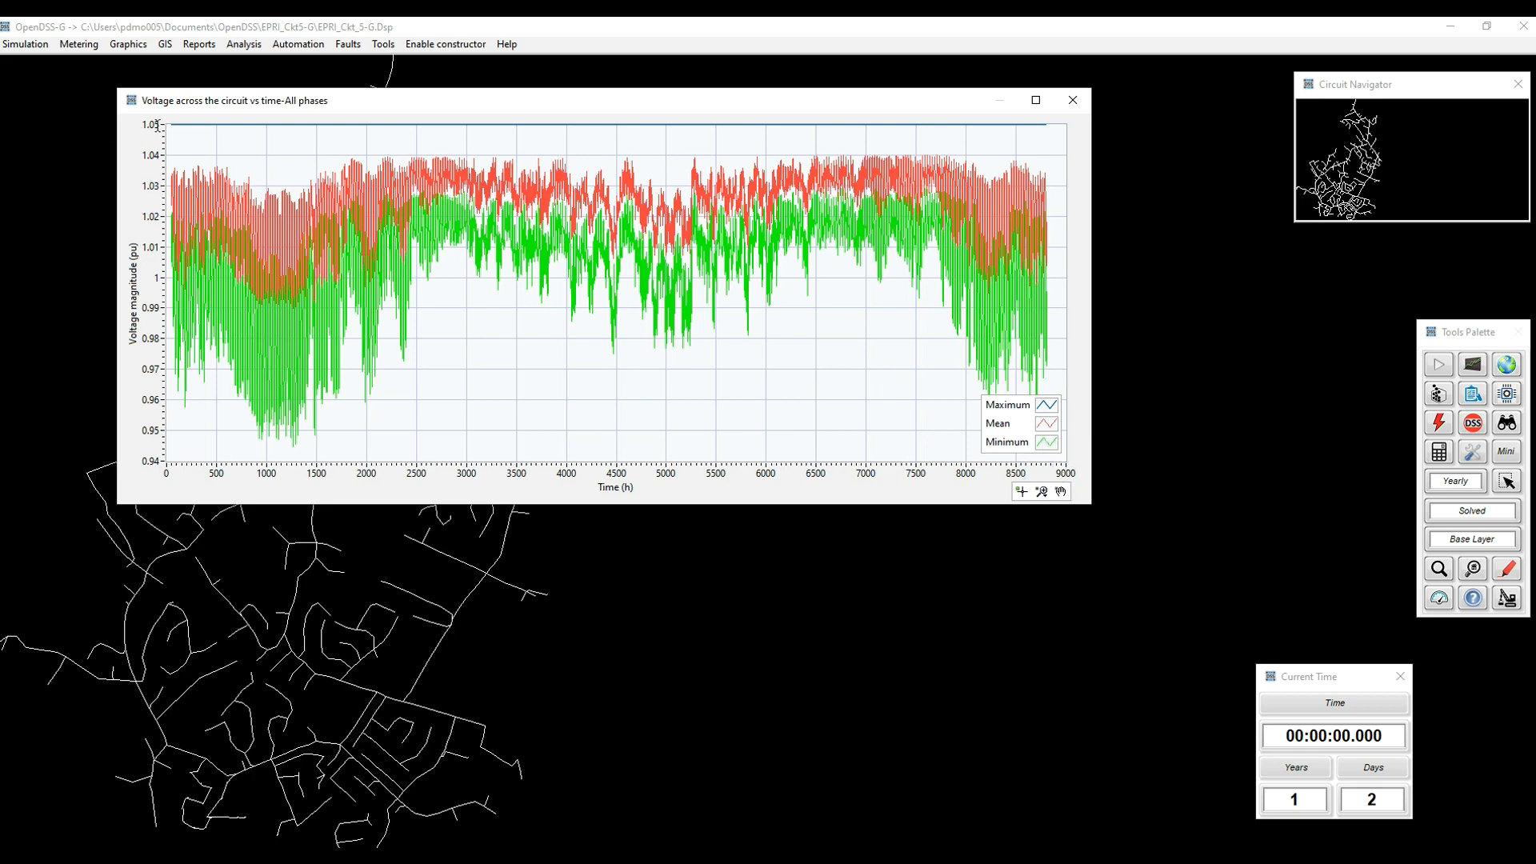
{"action": "left_click", "coordinate": [155, 124]}
{"action": "key", "text": "Return"}
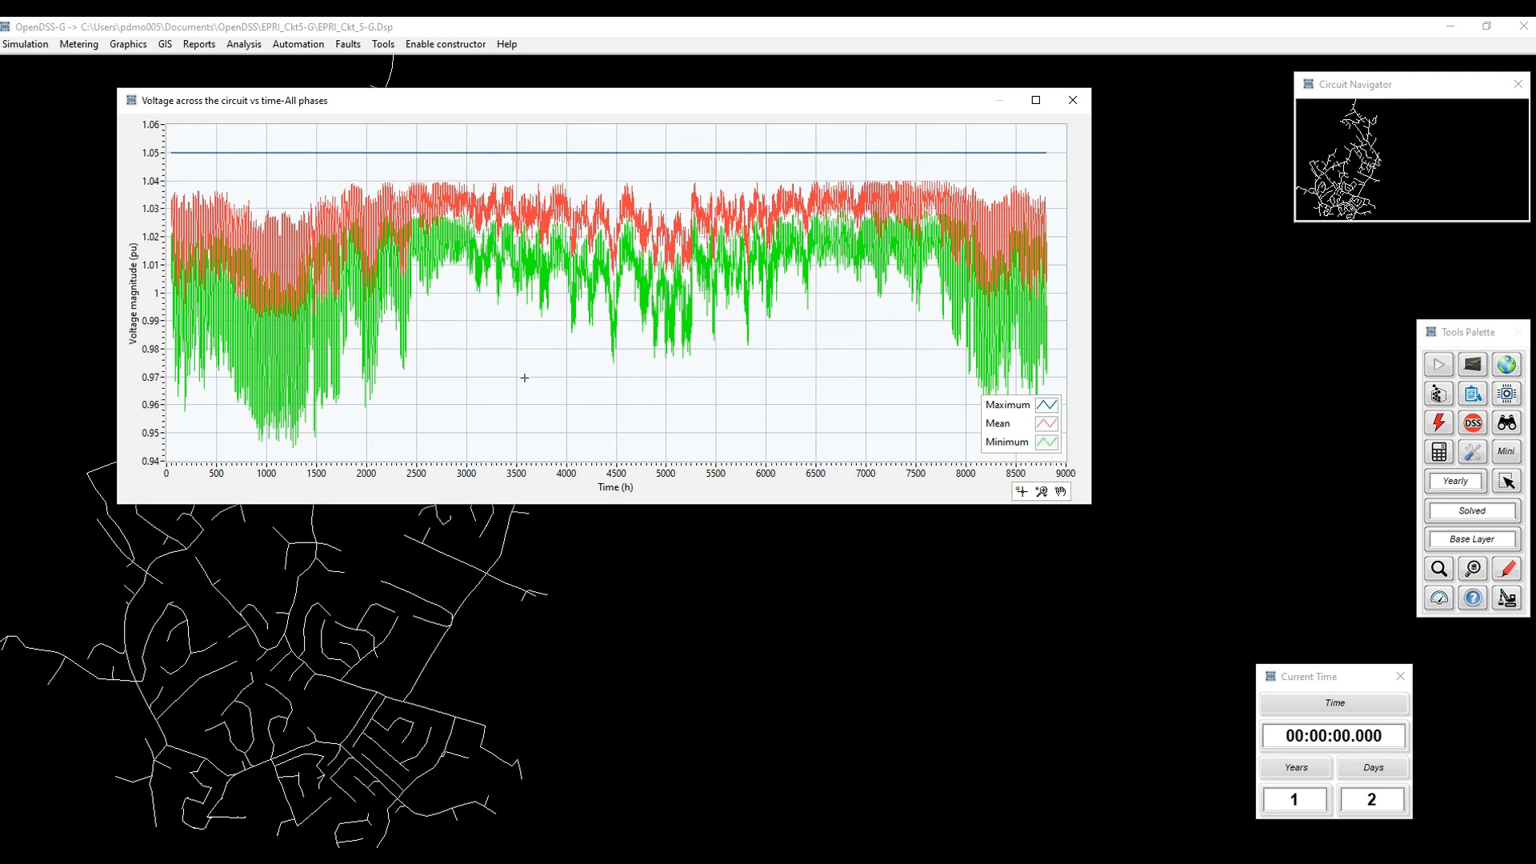
Step: Create a second voltage versus time plot and restrict it to phase 2
{"action": "left_click", "coordinate": [1473, 365]}
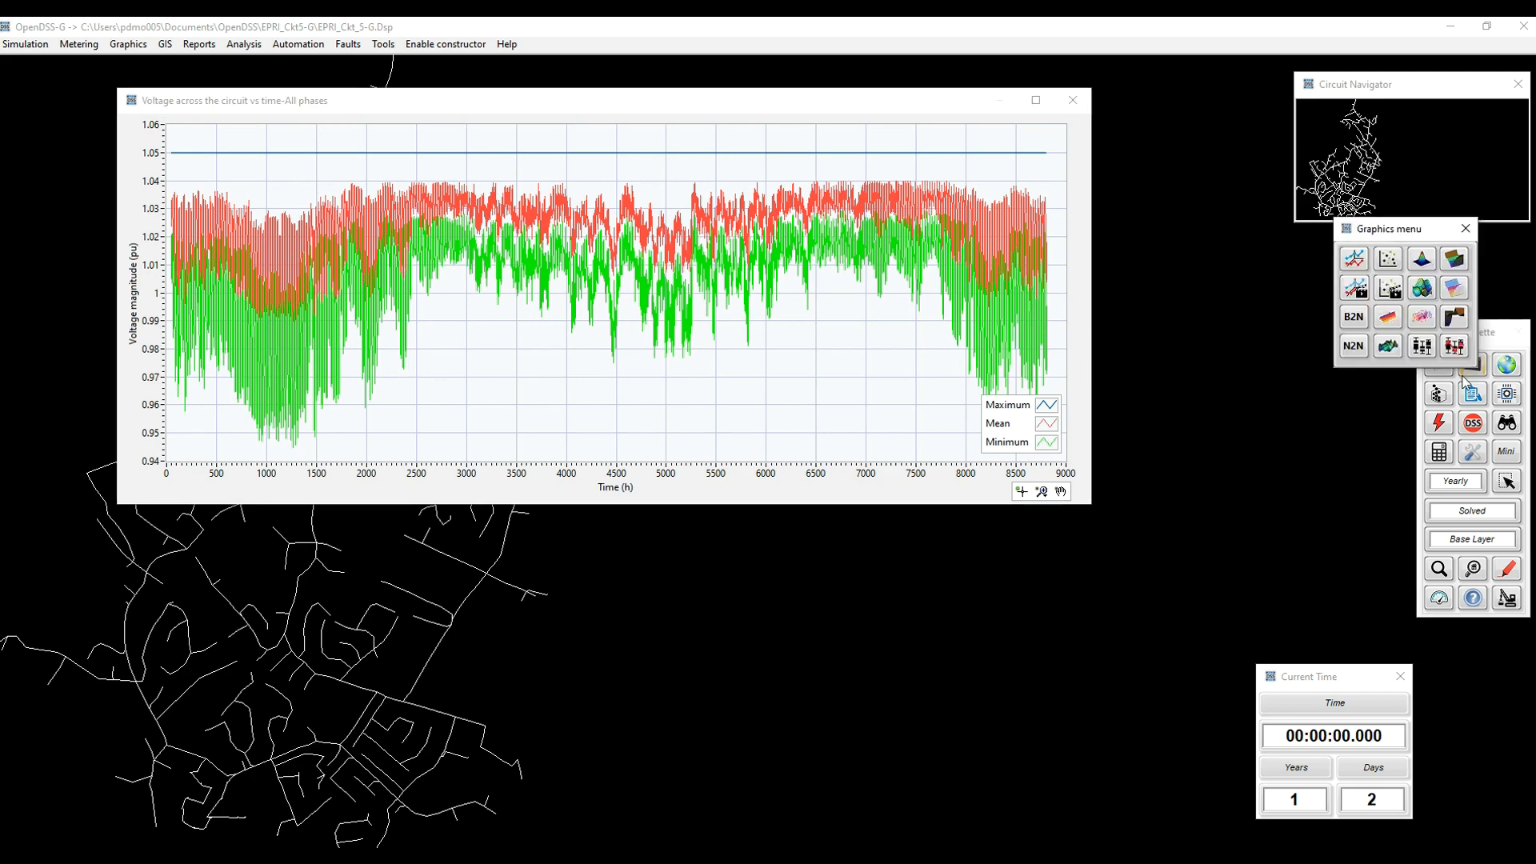
{"action": "left_click", "coordinate": [1455, 349]}
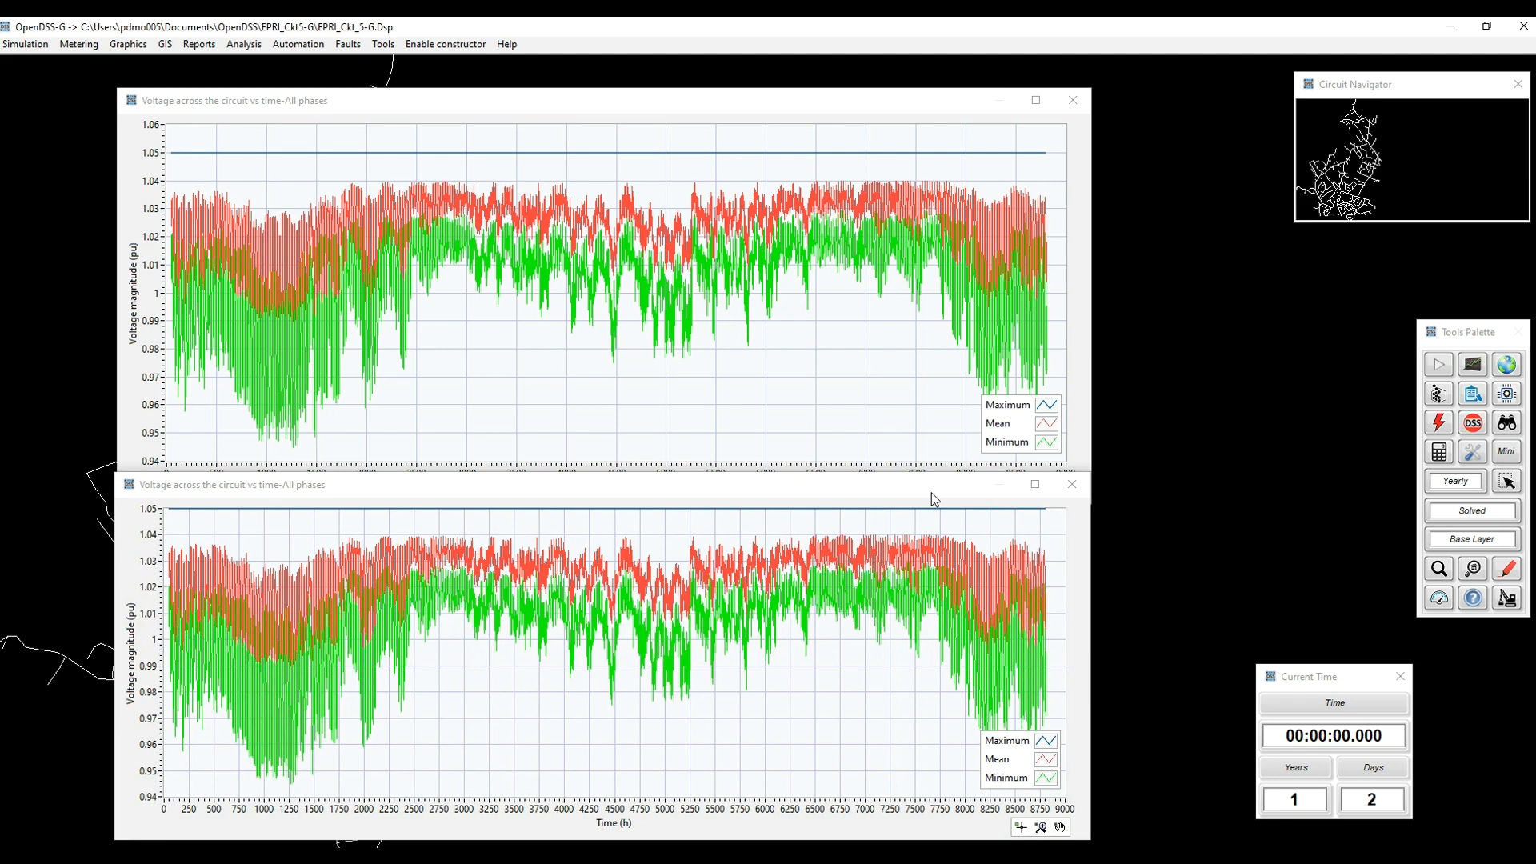
{"action": "right_click", "coordinate": [359, 543]}
{"action": "left_click", "coordinate": [396, 569]}
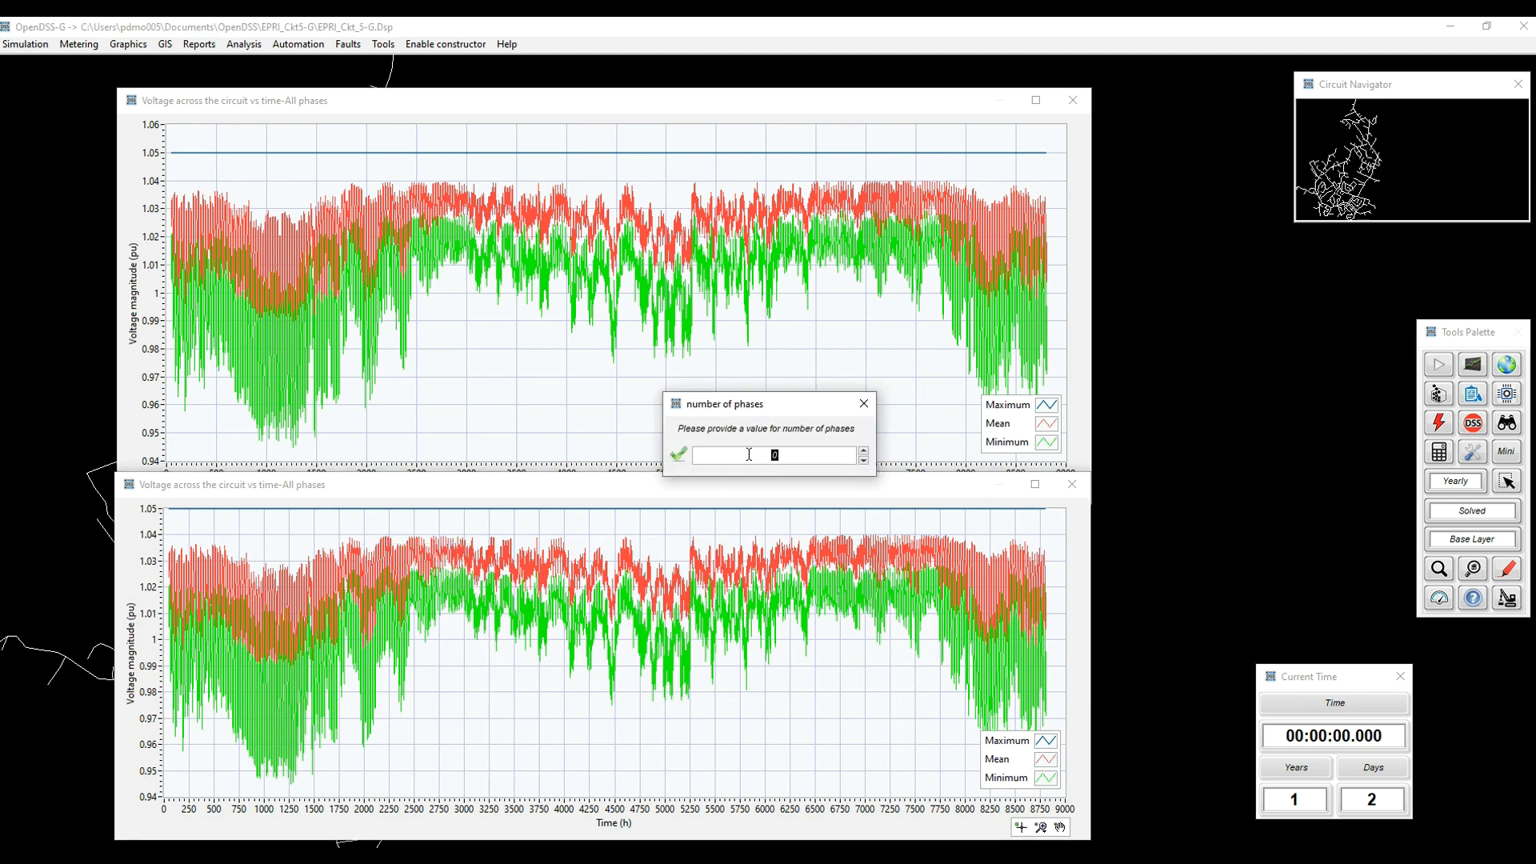
{"action": "left_click", "coordinate": [678, 454]}
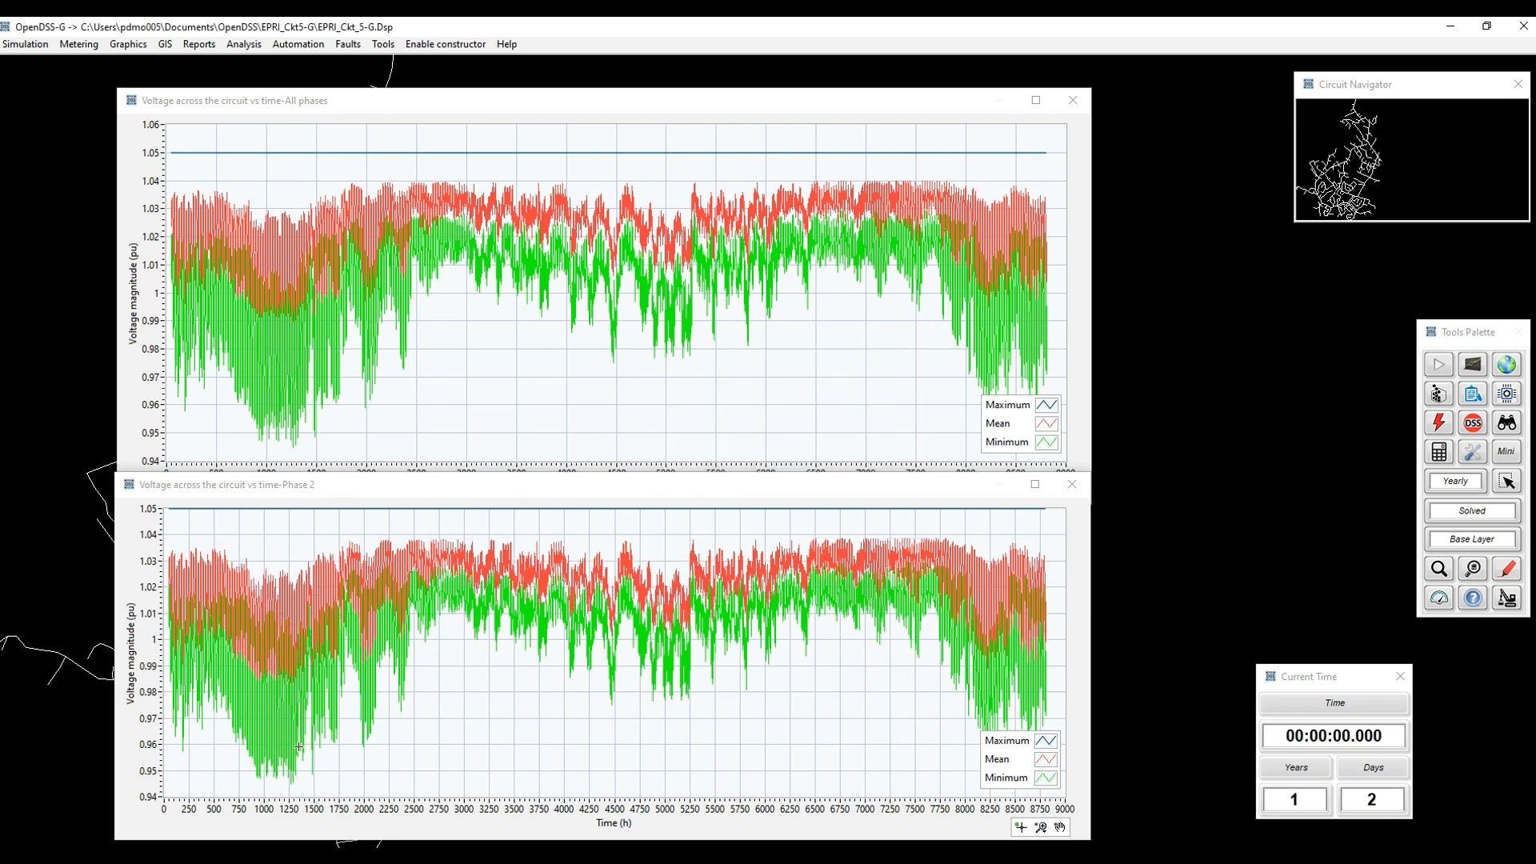
Step: Restrict the upper voltage plot to phase 1 only
{"action": "right_click", "coordinate": [540, 273]}
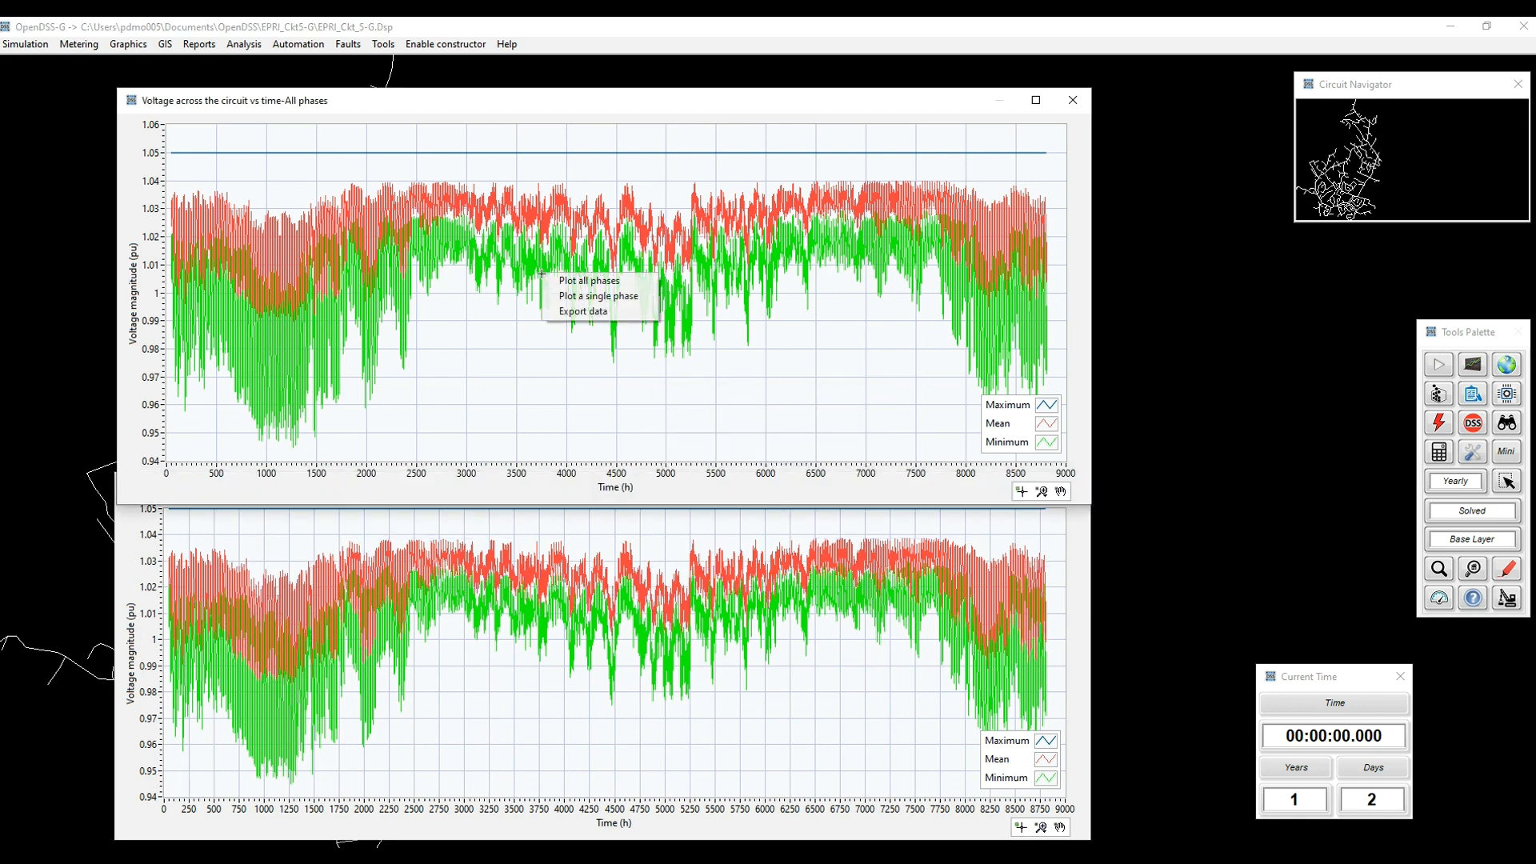
{"action": "left_click", "coordinate": [578, 298]}
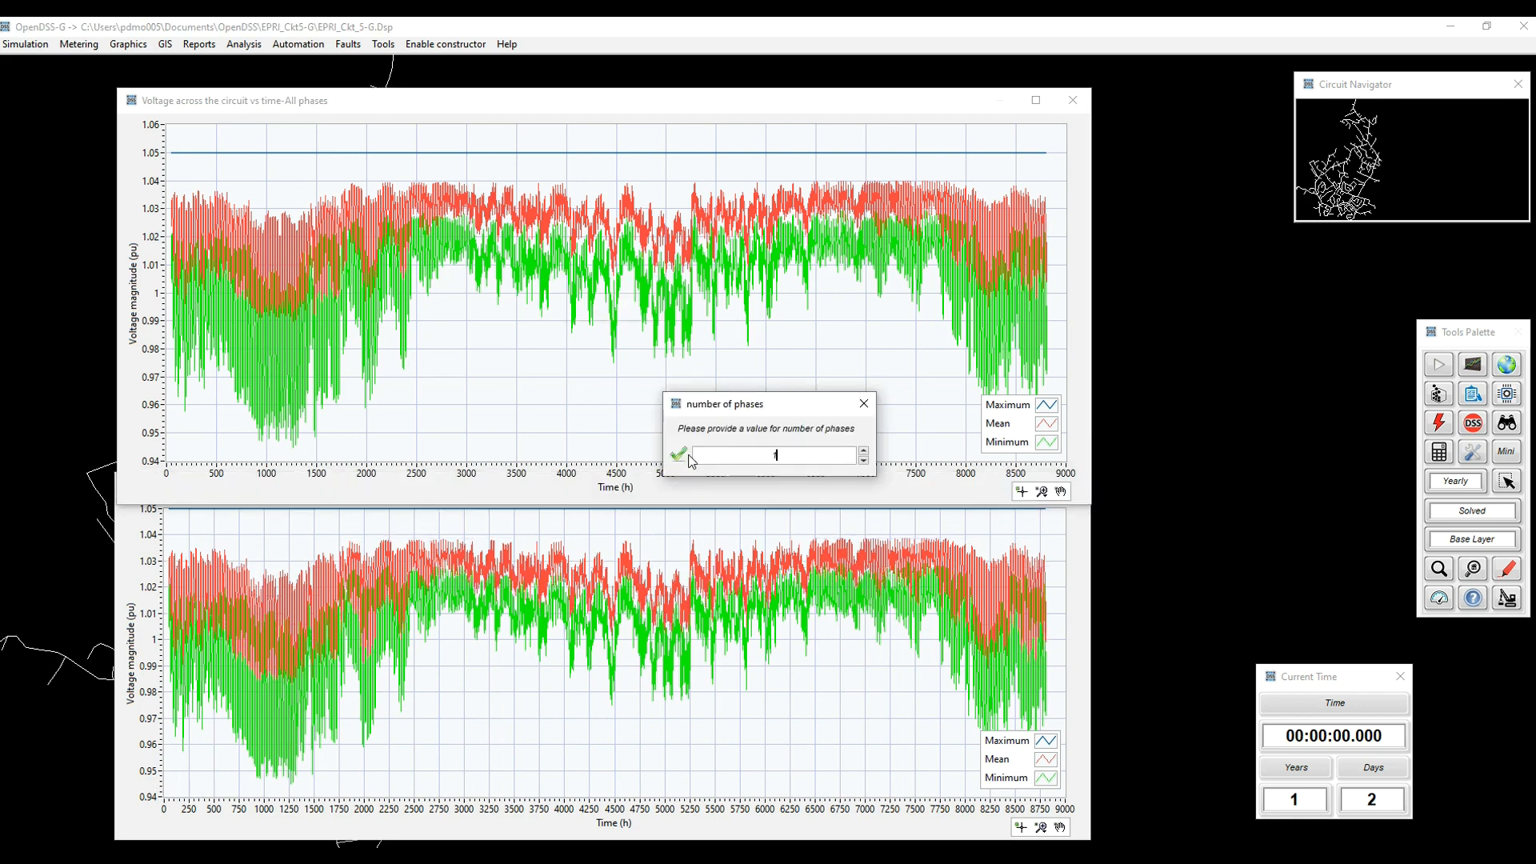
{"action": "left_click", "coordinate": [679, 455]}
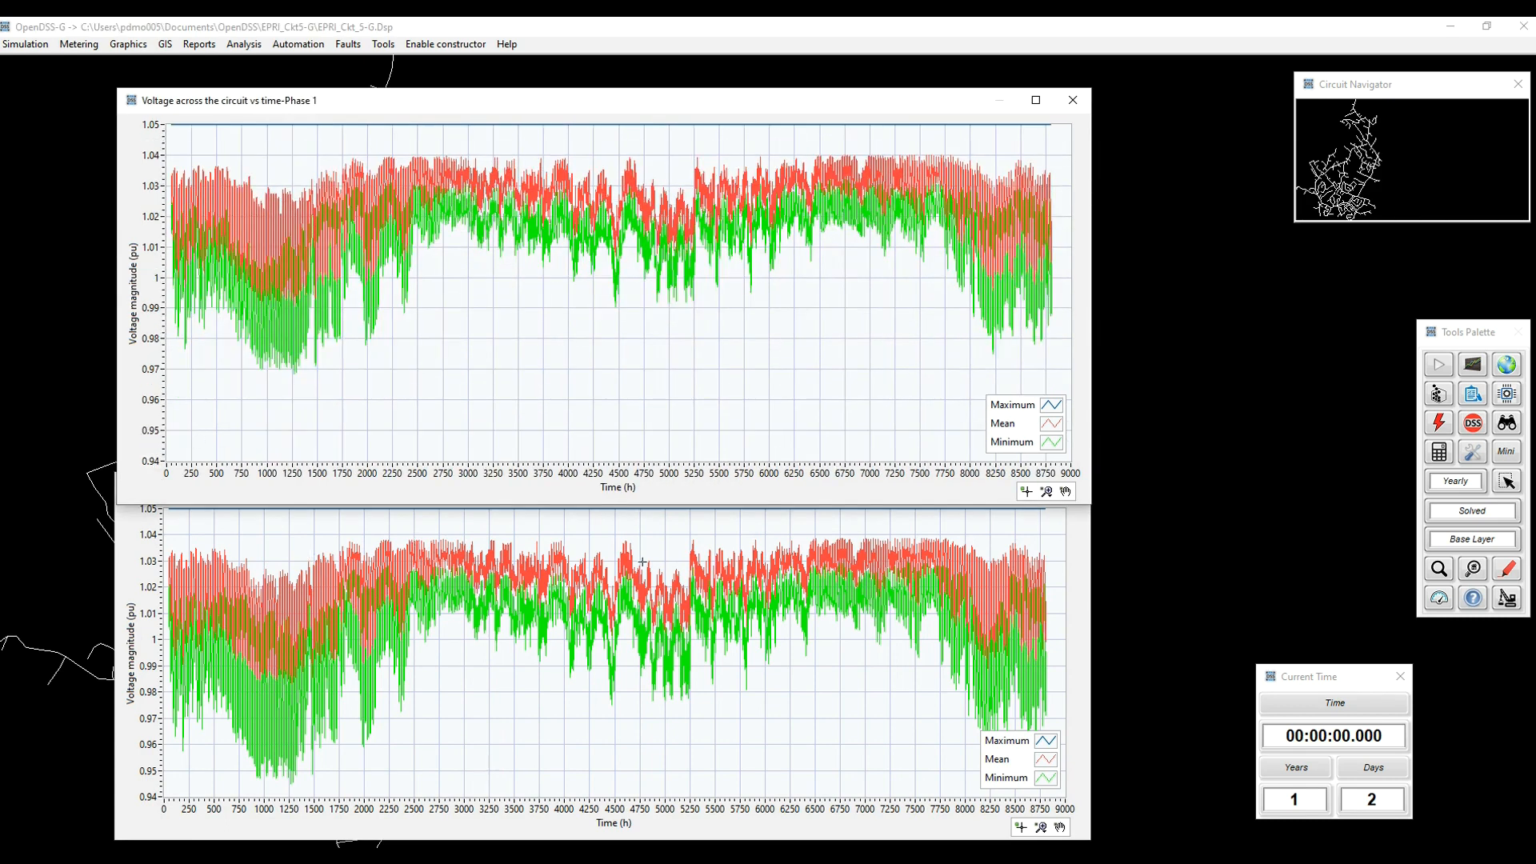
Step: Zoom the phase 2 plot to about 806 to 1668 h and set its voltage axis maximum to 1.06 pu
{"action": "left_click", "coordinate": [1079, 561]}
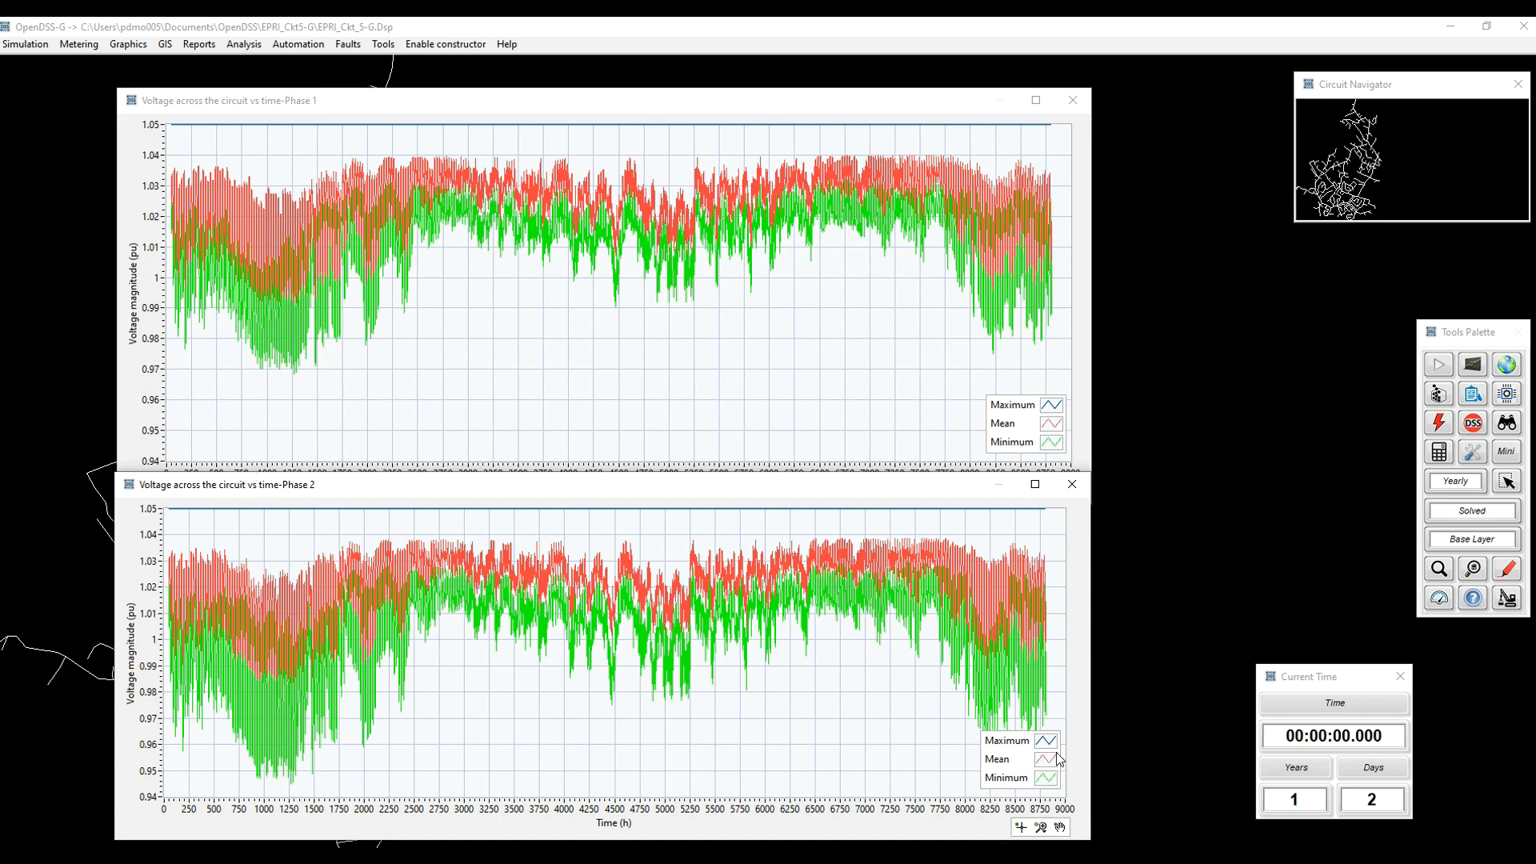
{"action": "left_click_drag", "start_coordinate": [244, 640], "coordinate": [330, 783]}
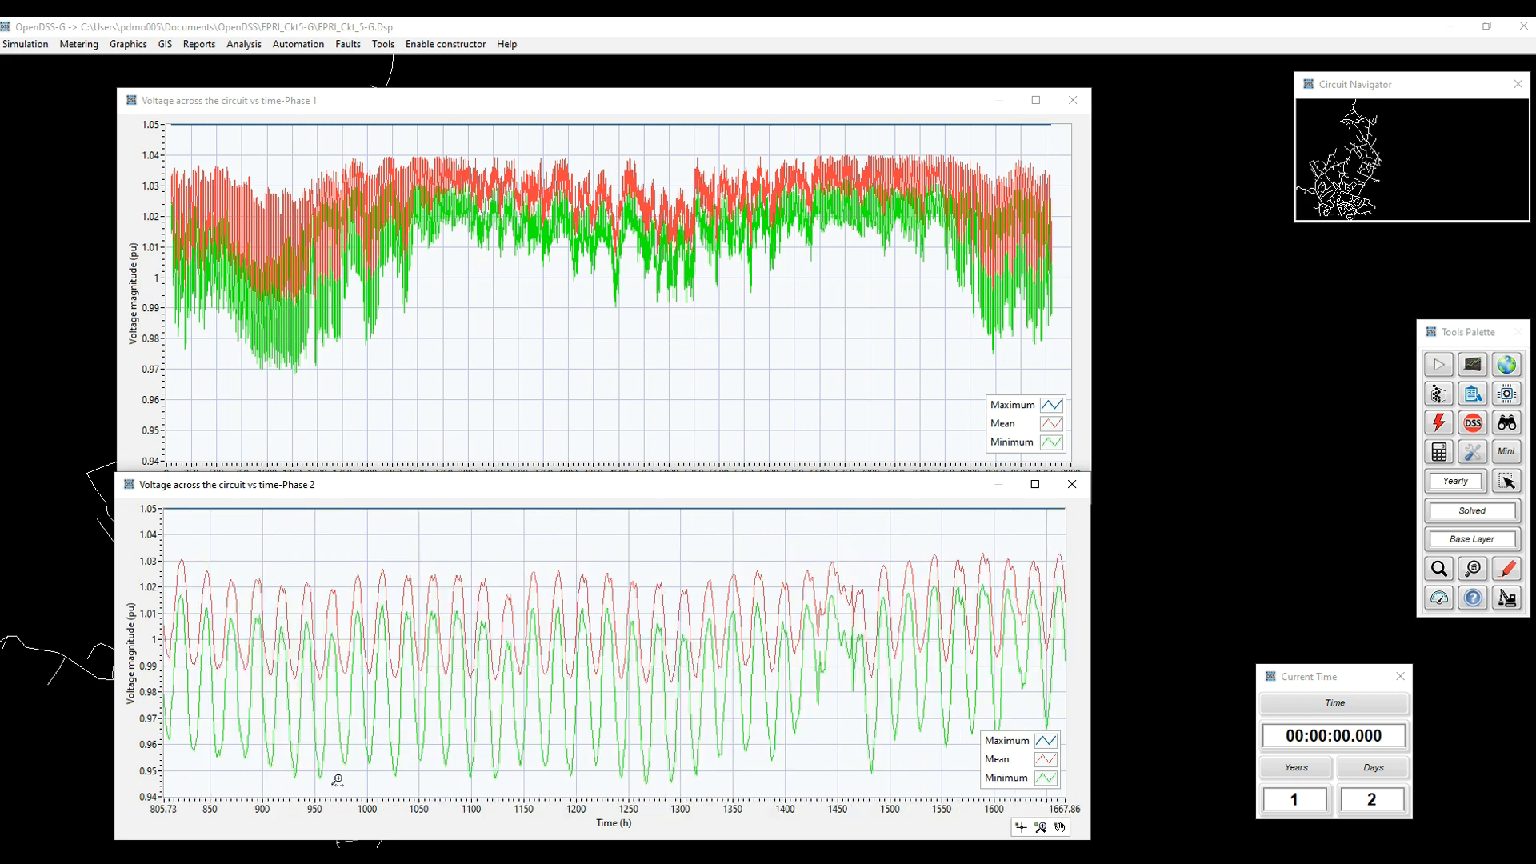
{"action": "left_click_drag", "start_coordinate": [152, 508], "coordinate": [178, 511]}
{"action": "type", "text": "6"}
{"action": "key", "text": "Return"}
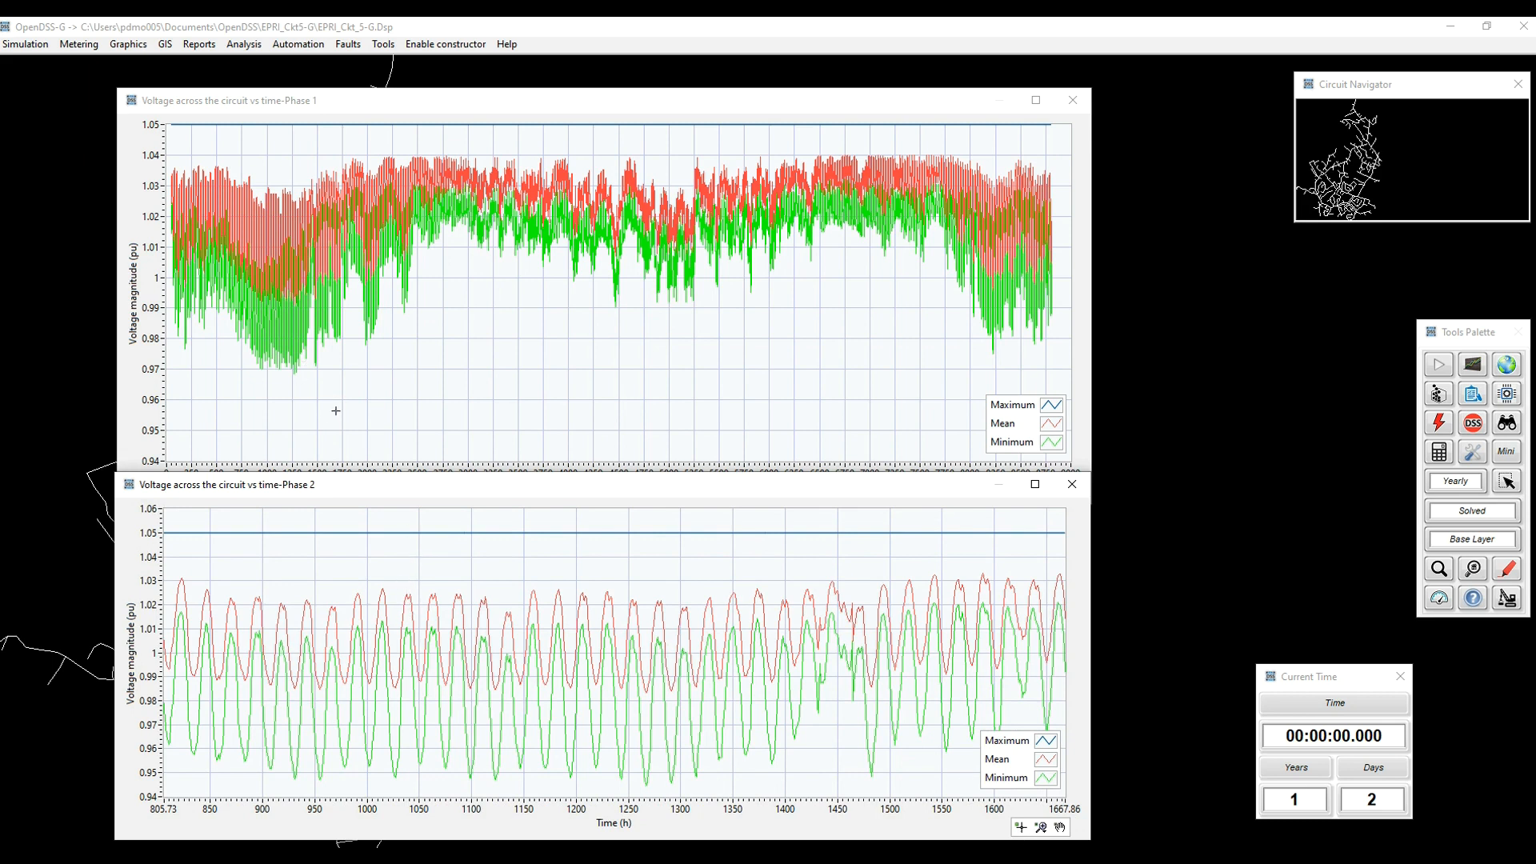
Step: Set the phase 1 plot's time axis to run from 805 to 1667 h
{"action": "left_click", "coordinate": [167, 469]}
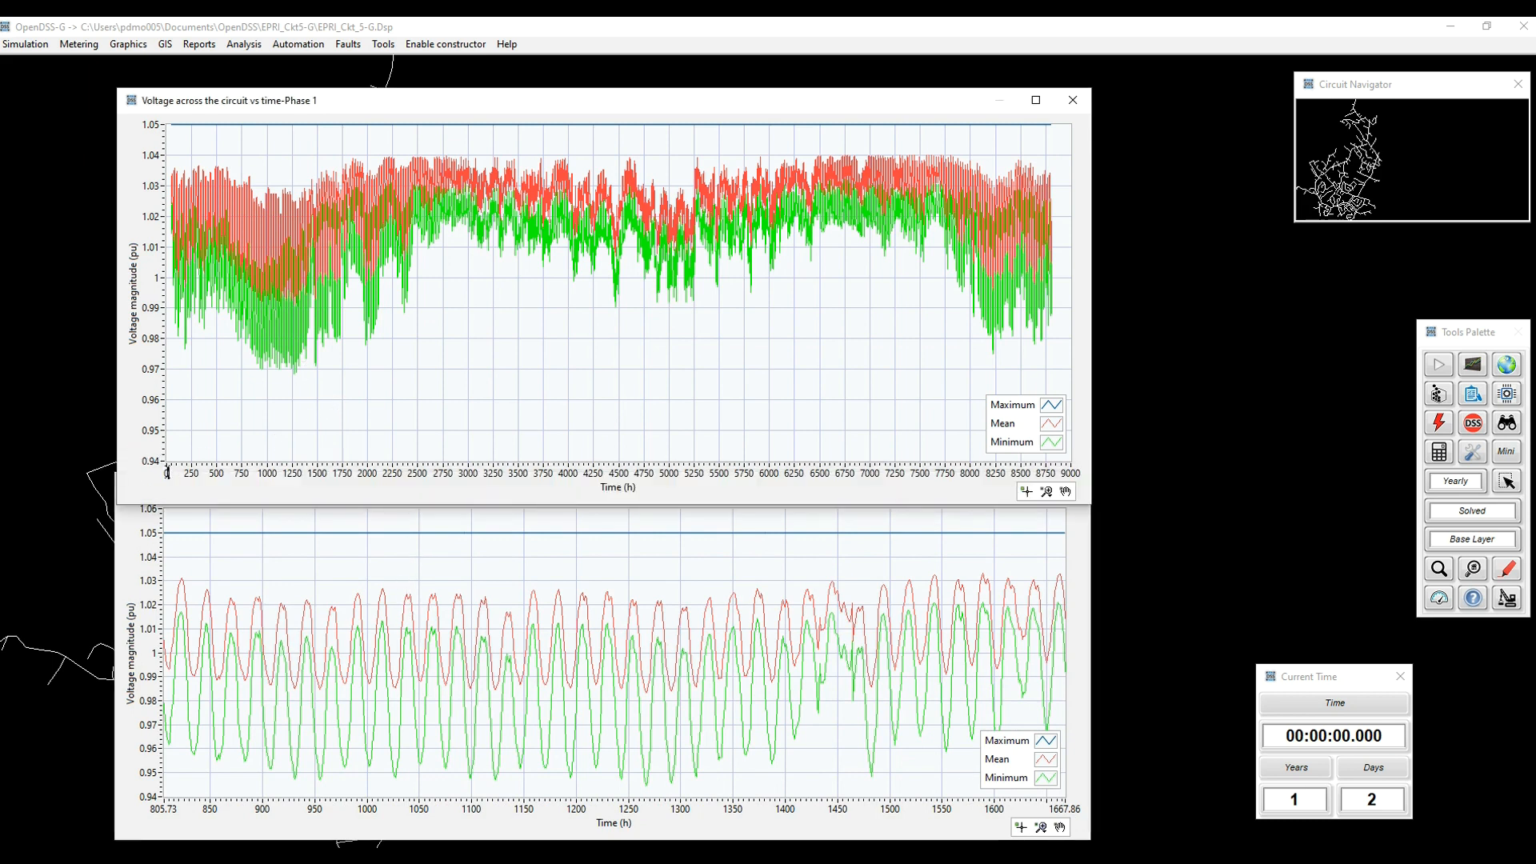
{"action": "type", "text": "805"}
{"action": "key", "text": "Return"}
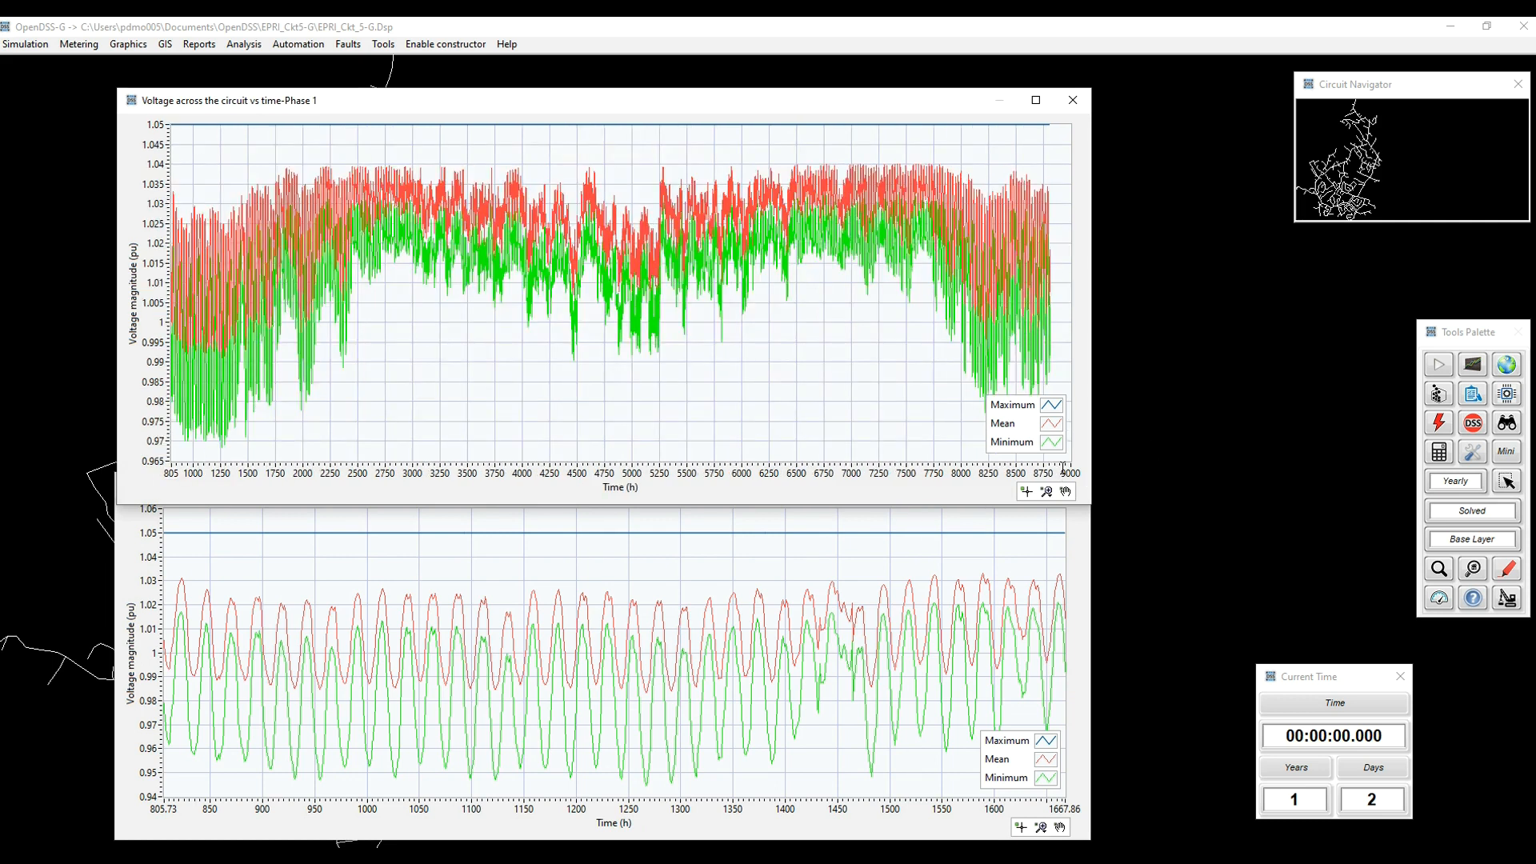
{"action": "left_click", "coordinate": [1069, 470]}
{"action": "type", "text": "1667"}
{"action": "key", "text": "Return"}
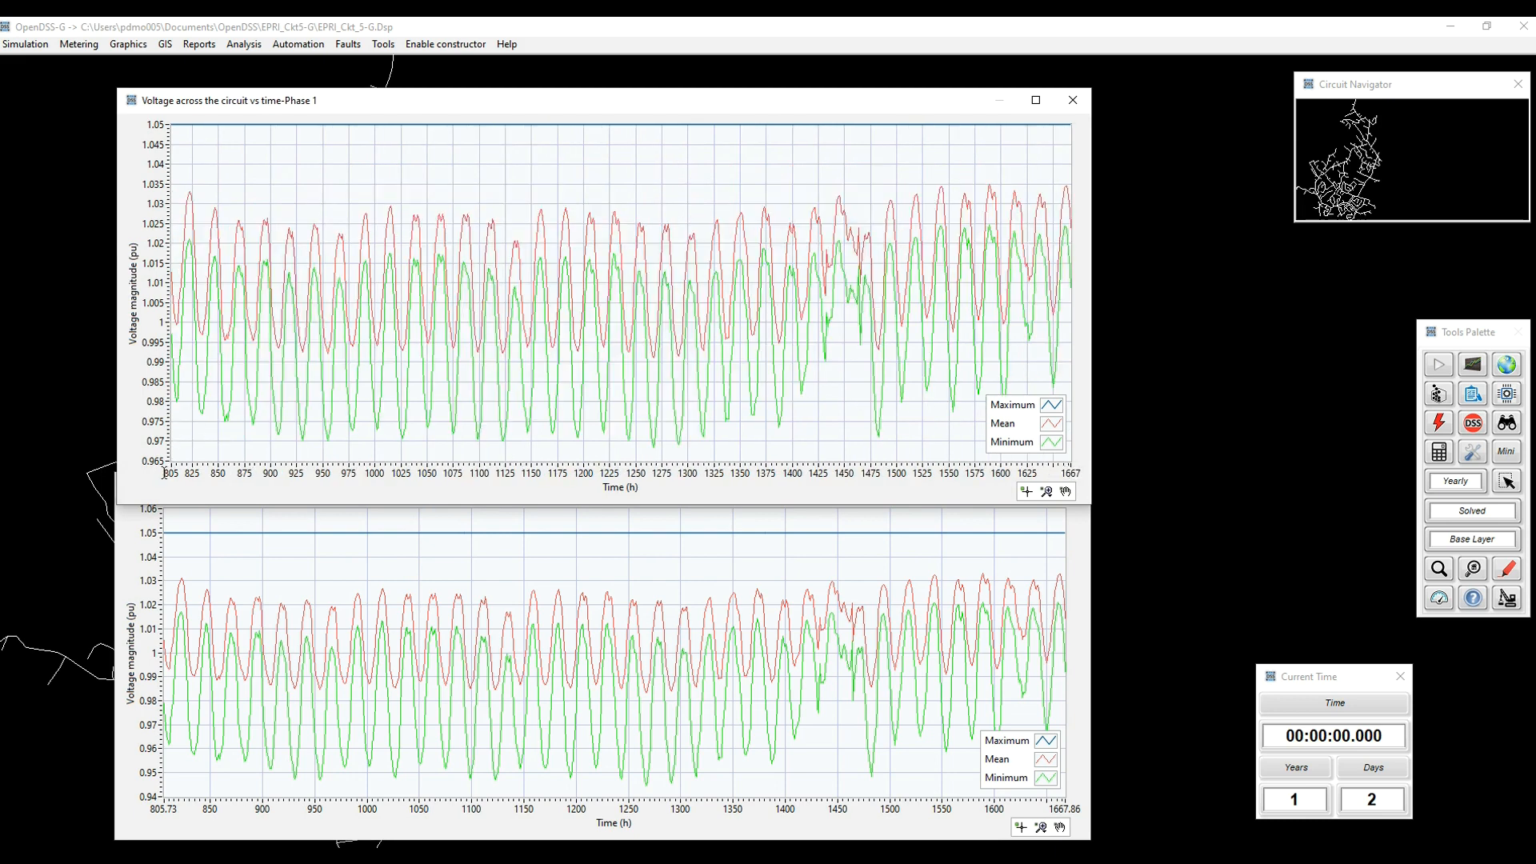
Step: Set the phase 1 plot's voltage axis minimum to 0.94 pu and bring the phase 2 plot to the front
{"action": "left_click", "coordinate": [153, 461]}
{"action": "type", "text": "0.94"}
{"action": "key", "text": "Return"}
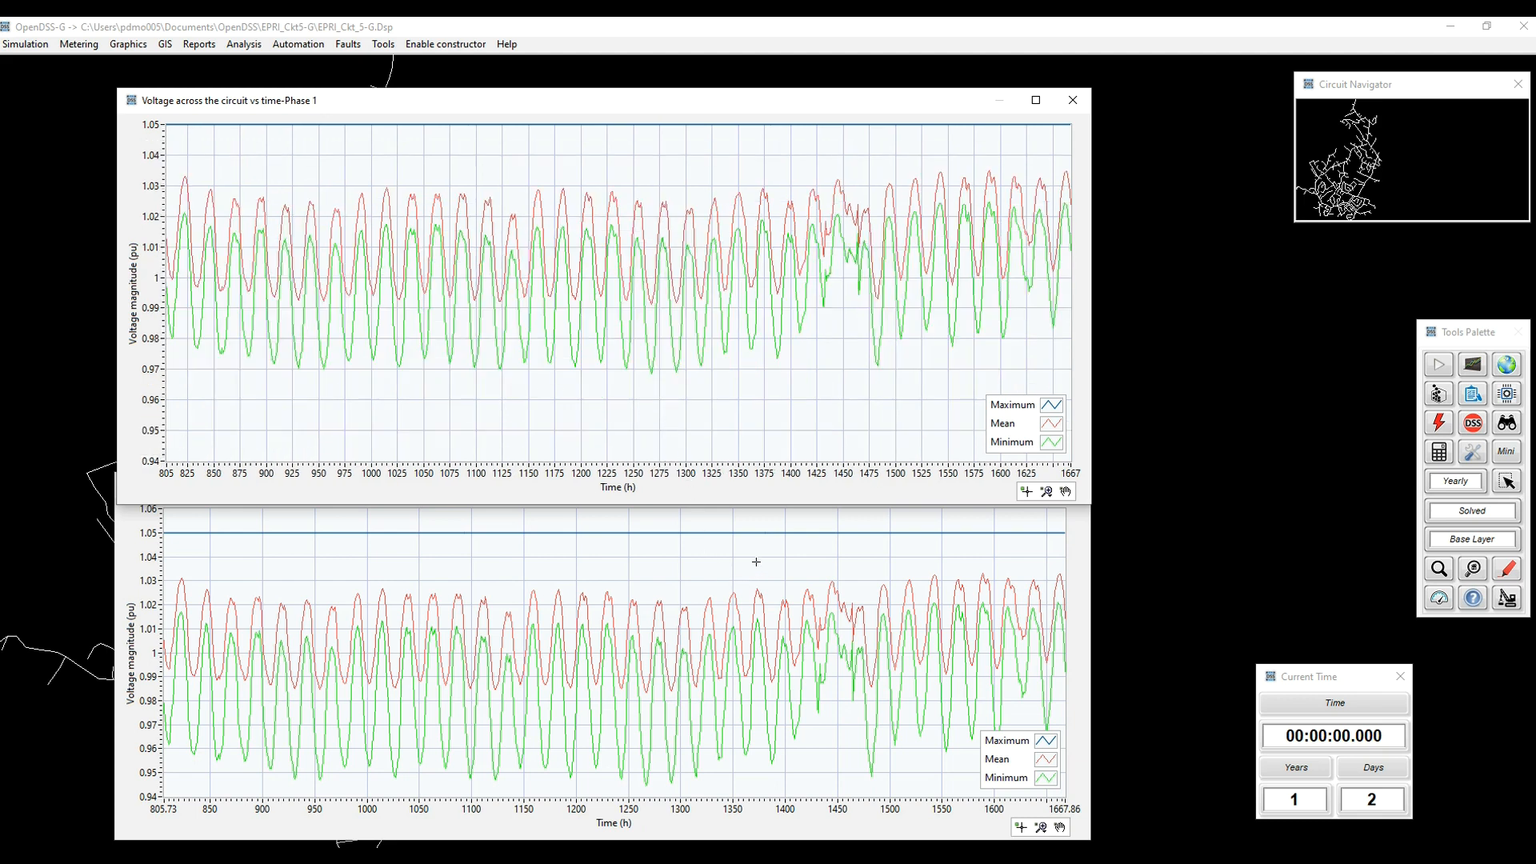
{"action": "left_click", "coordinate": [1081, 549]}
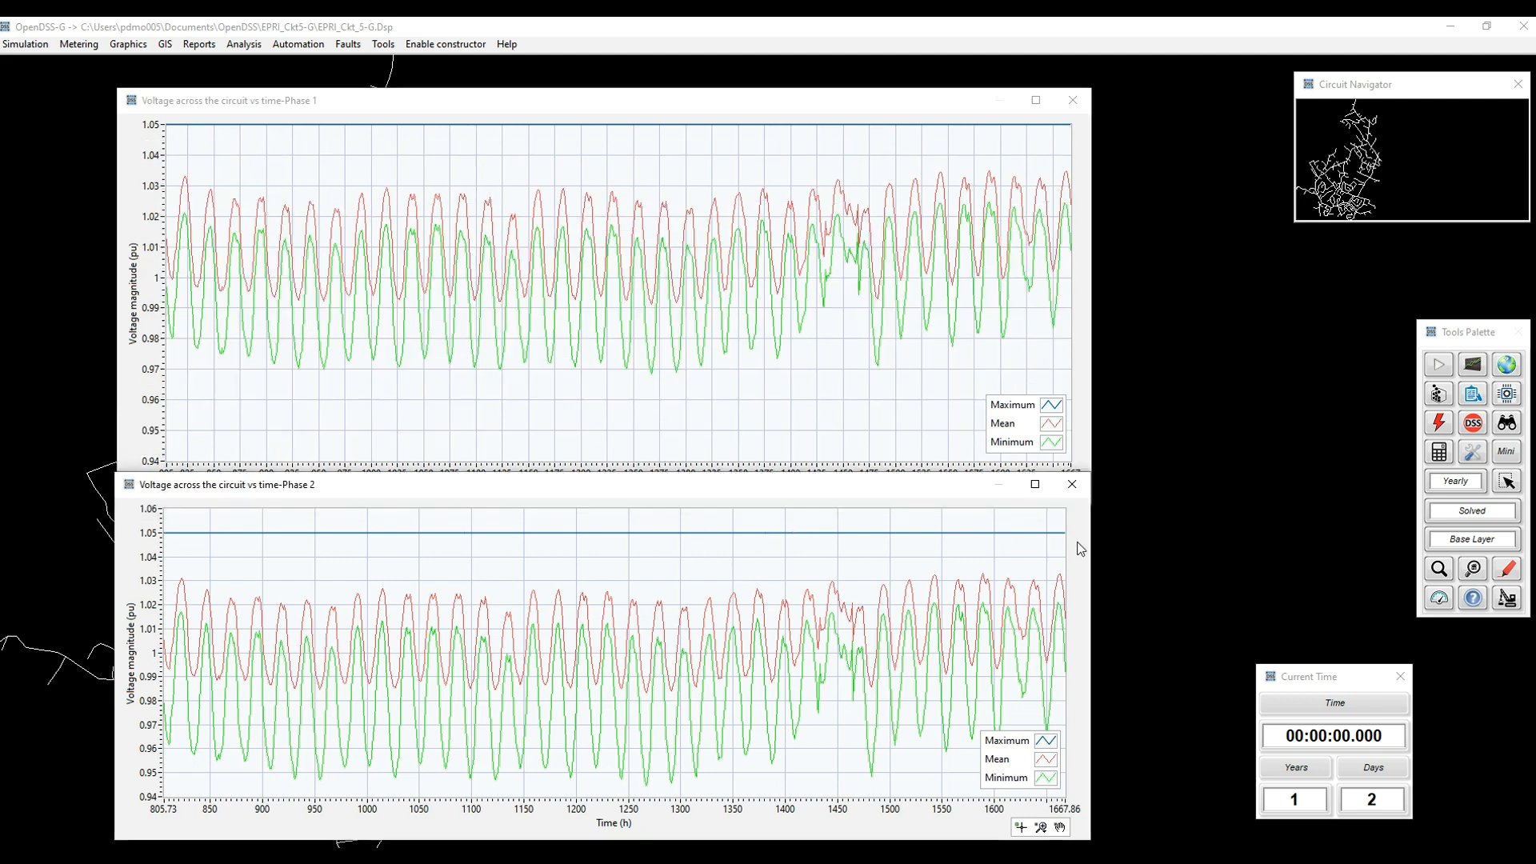
Step: Export the phase 1 plot's yearly data to myExport.csv in the Downloads folder
{"action": "right_click", "coordinate": [626, 292]}
{"action": "left_click", "coordinate": [692, 332]}
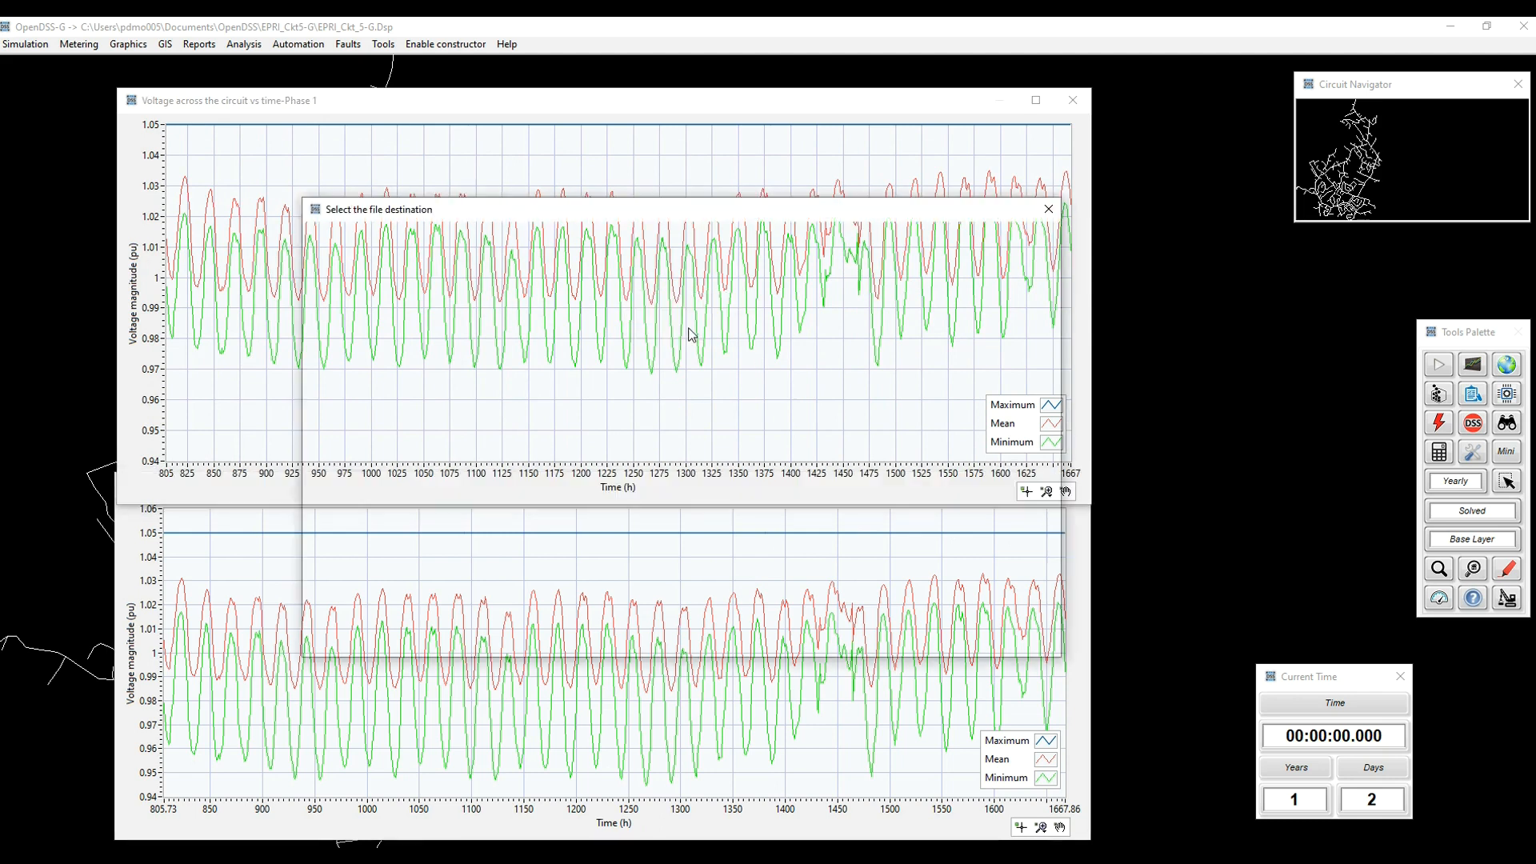
{"action": "left_click", "coordinate": [472, 338]}
{"action": "left_click", "coordinate": [928, 637]}
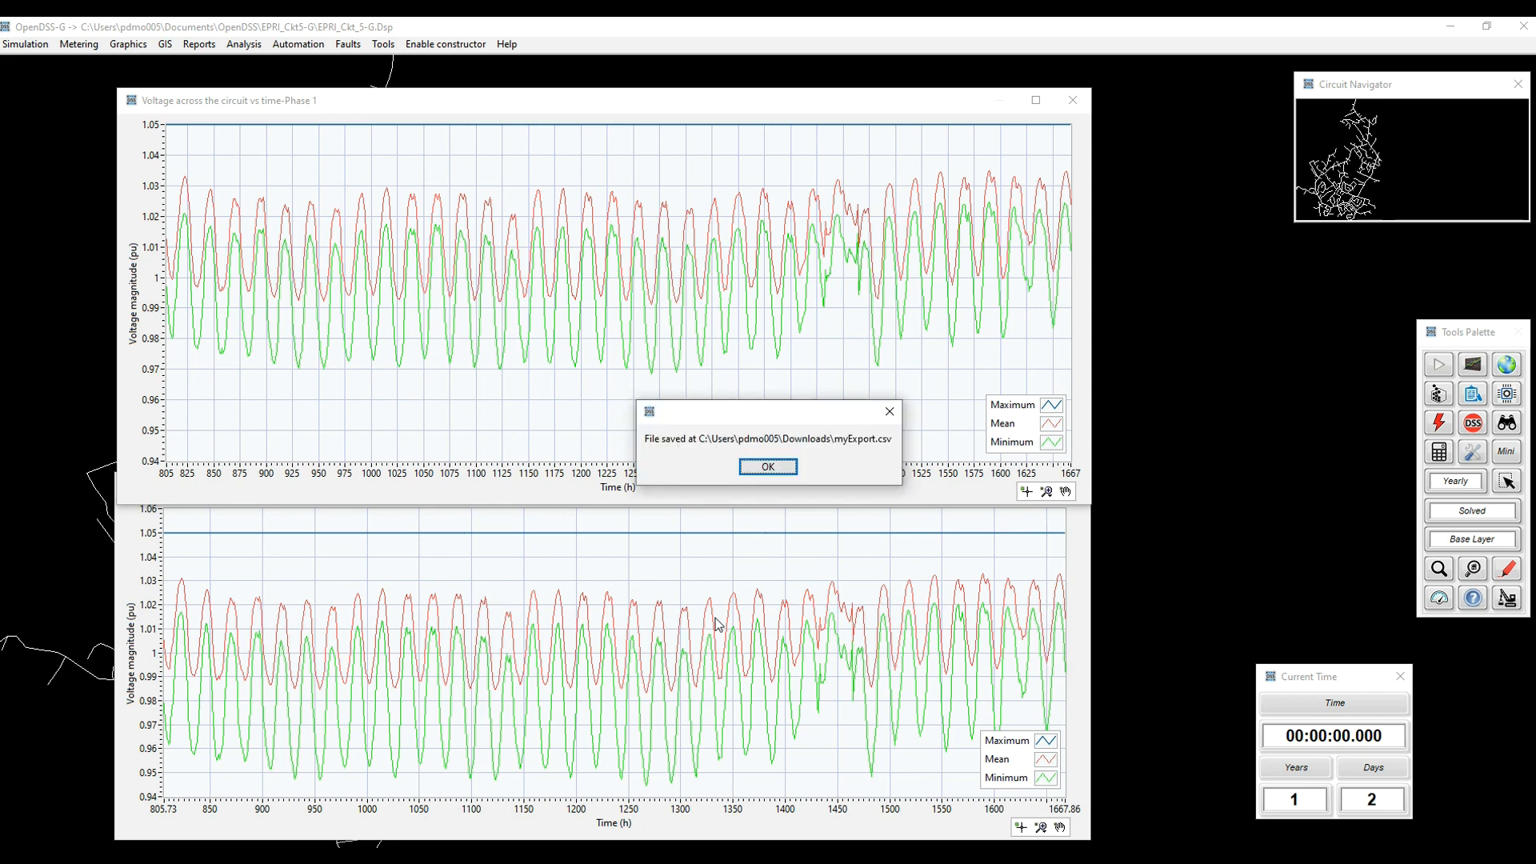
{"action": "left_click", "coordinate": [768, 467]}
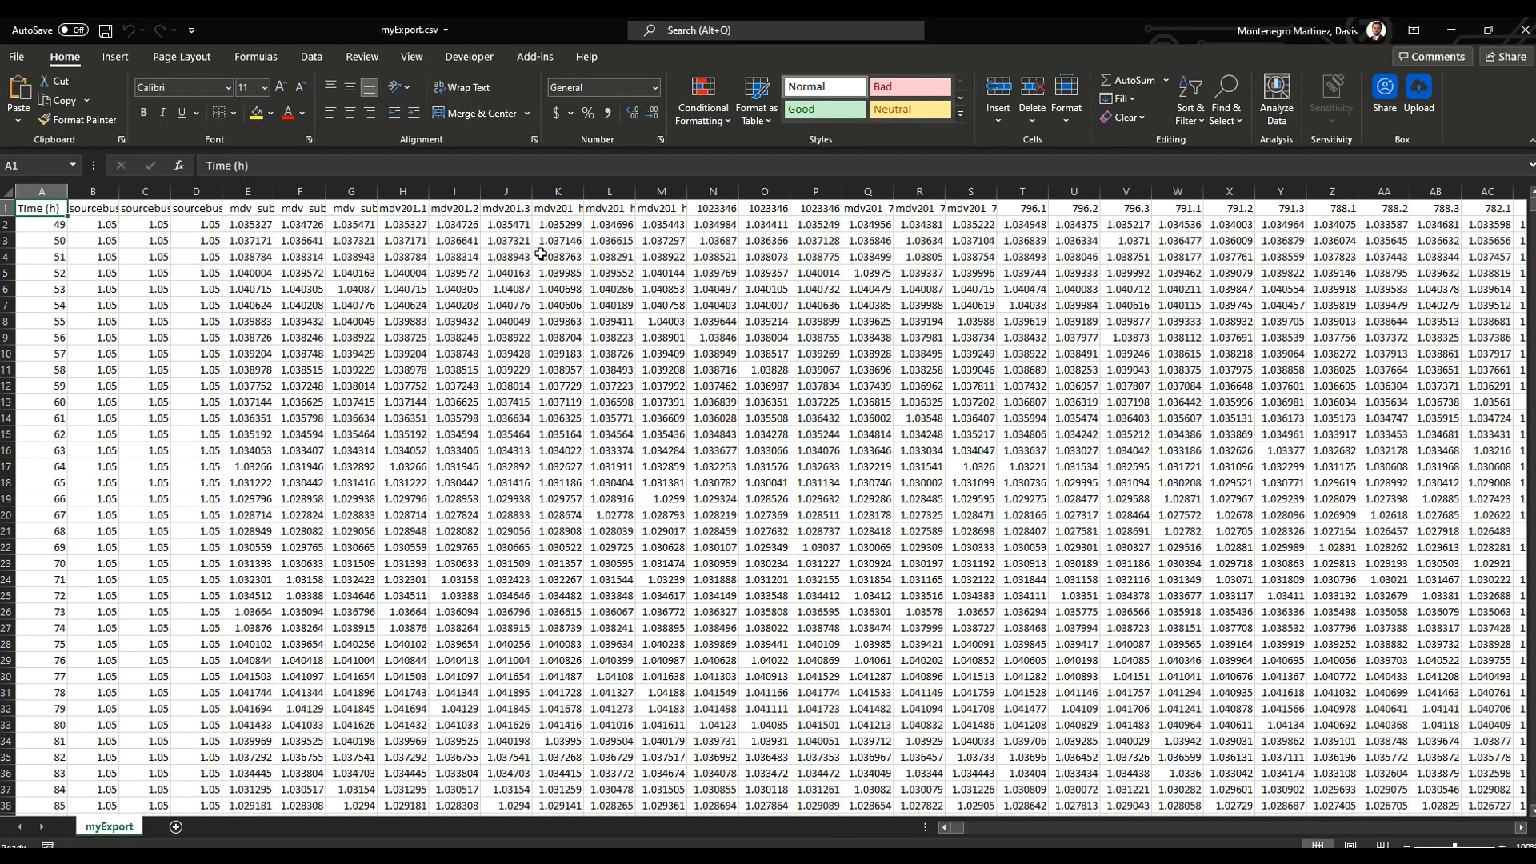
Step: Select the Time (h) column and check its values down to the last exported row
{"action": "left_click", "coordinate": [44, 193]}
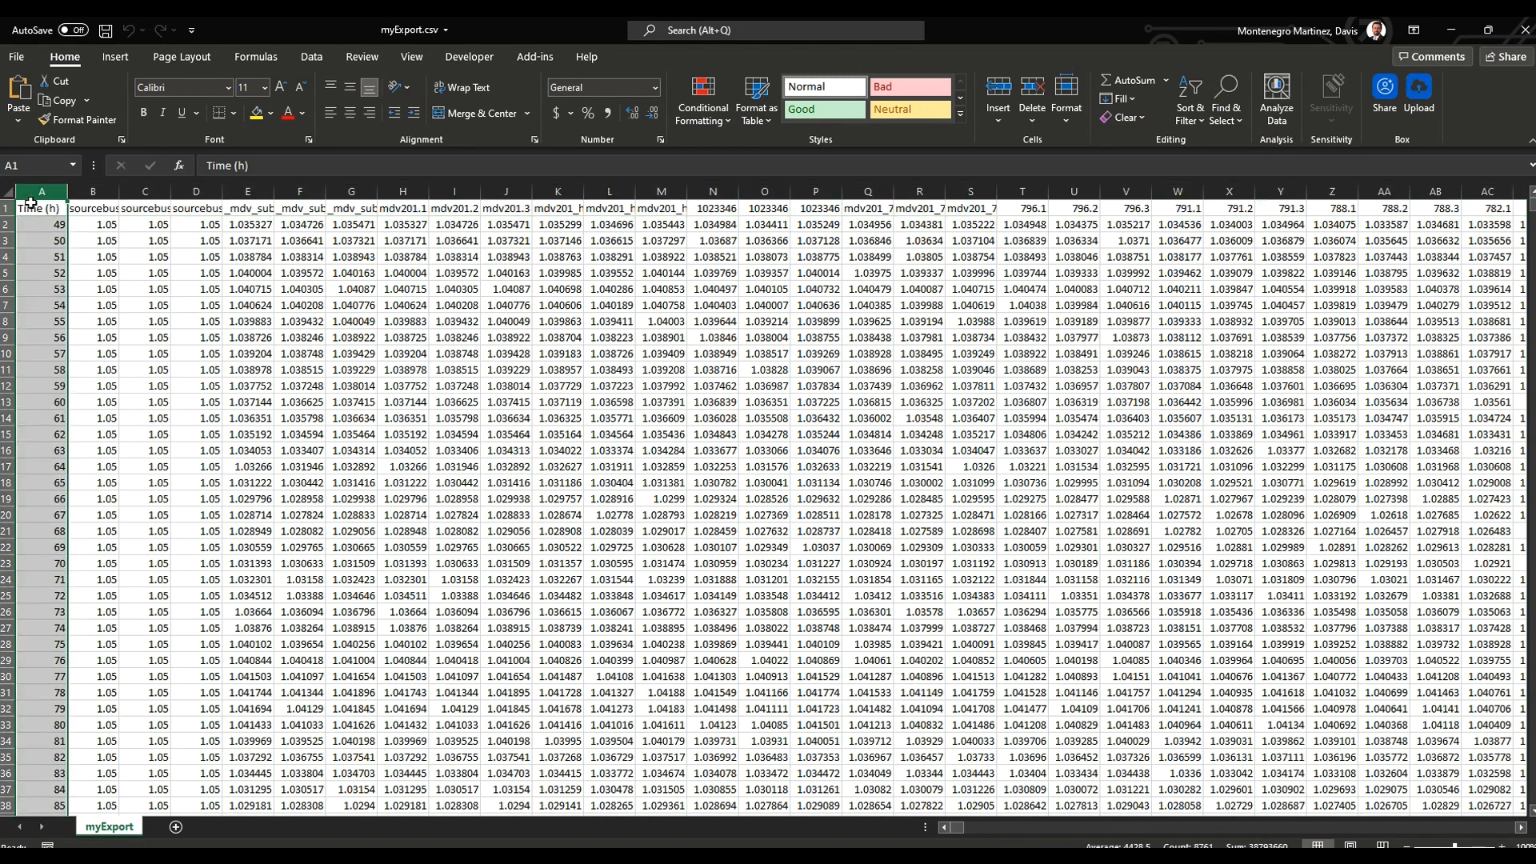
{"action": "left_click_drag", "start_coordinate": [1532, 212], "coordinate": [1522, 800]}
{"action": "scroll", "coordinate": [1129, 710], "scroll_direction": "down", "scroll_amount": 2}
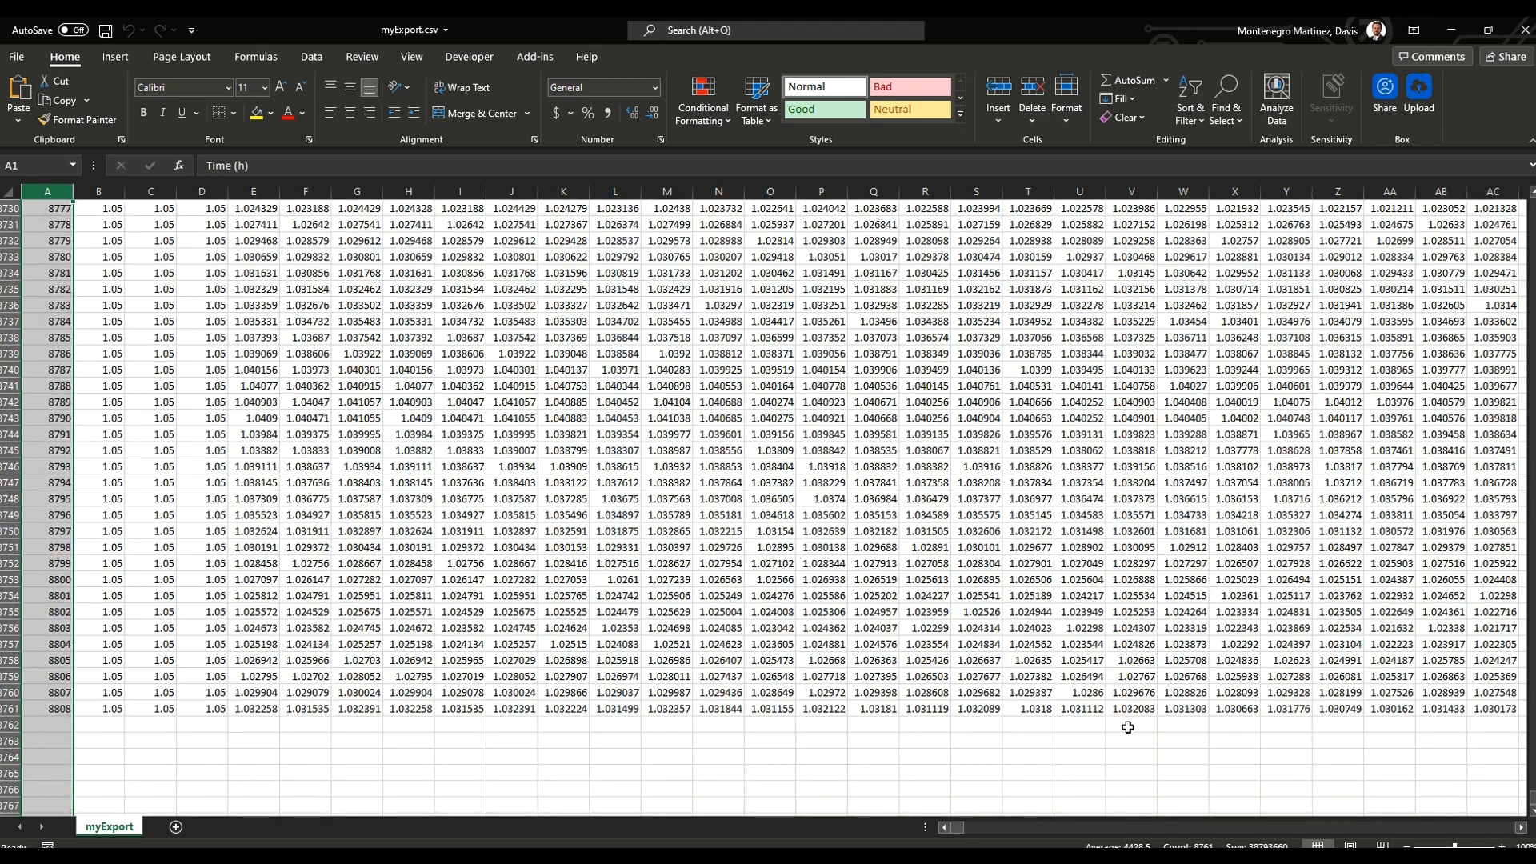
Step: Enter the formula =8760+48 in cell B8762, just below the last data row
{"action": "left_click", "coordinate": [103, 726]}
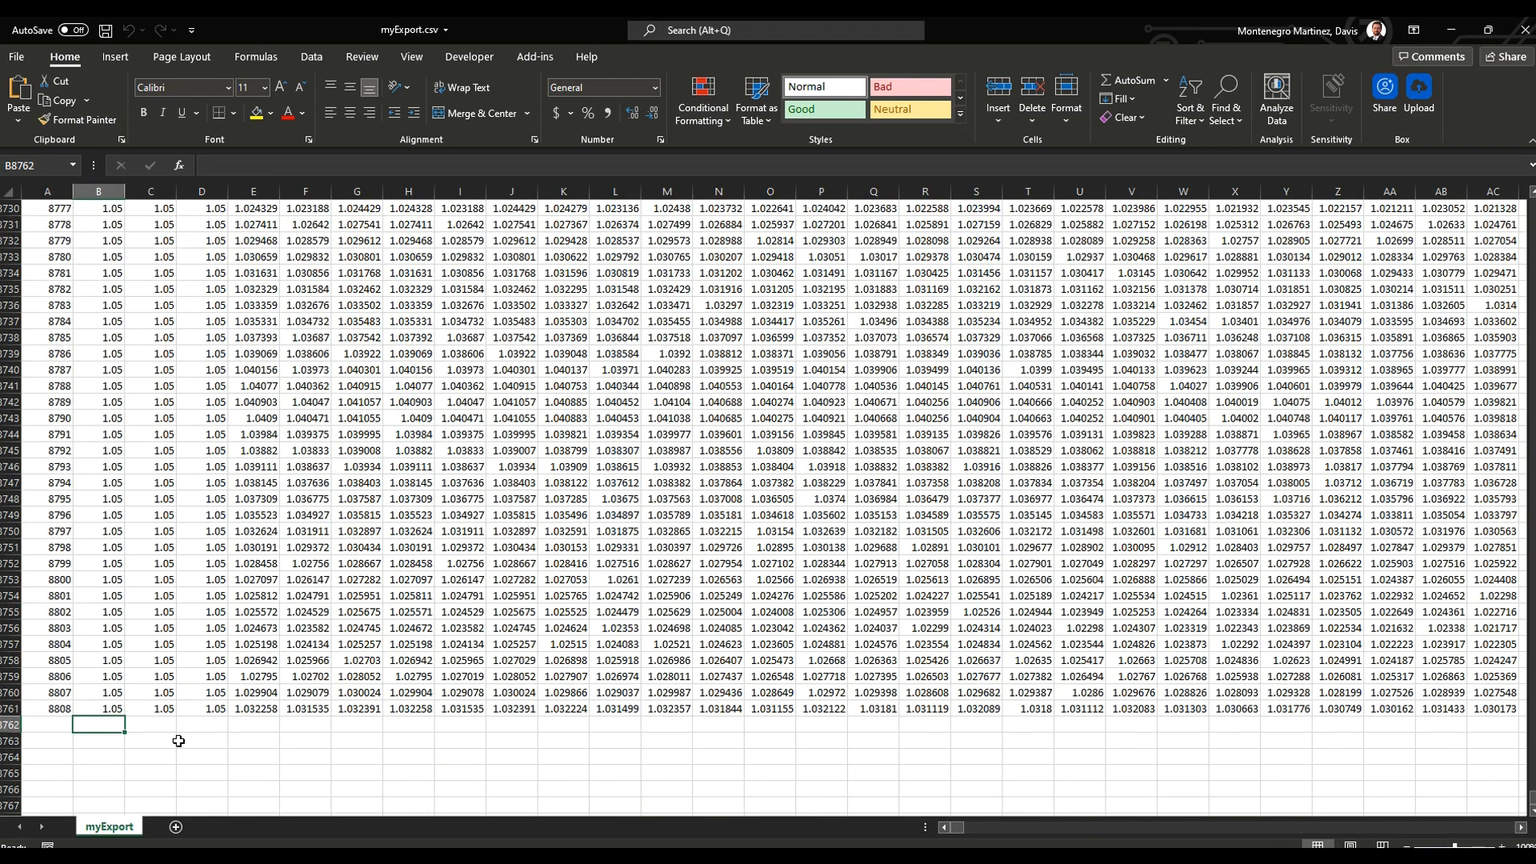
{"action": "type", "text": "=87"}
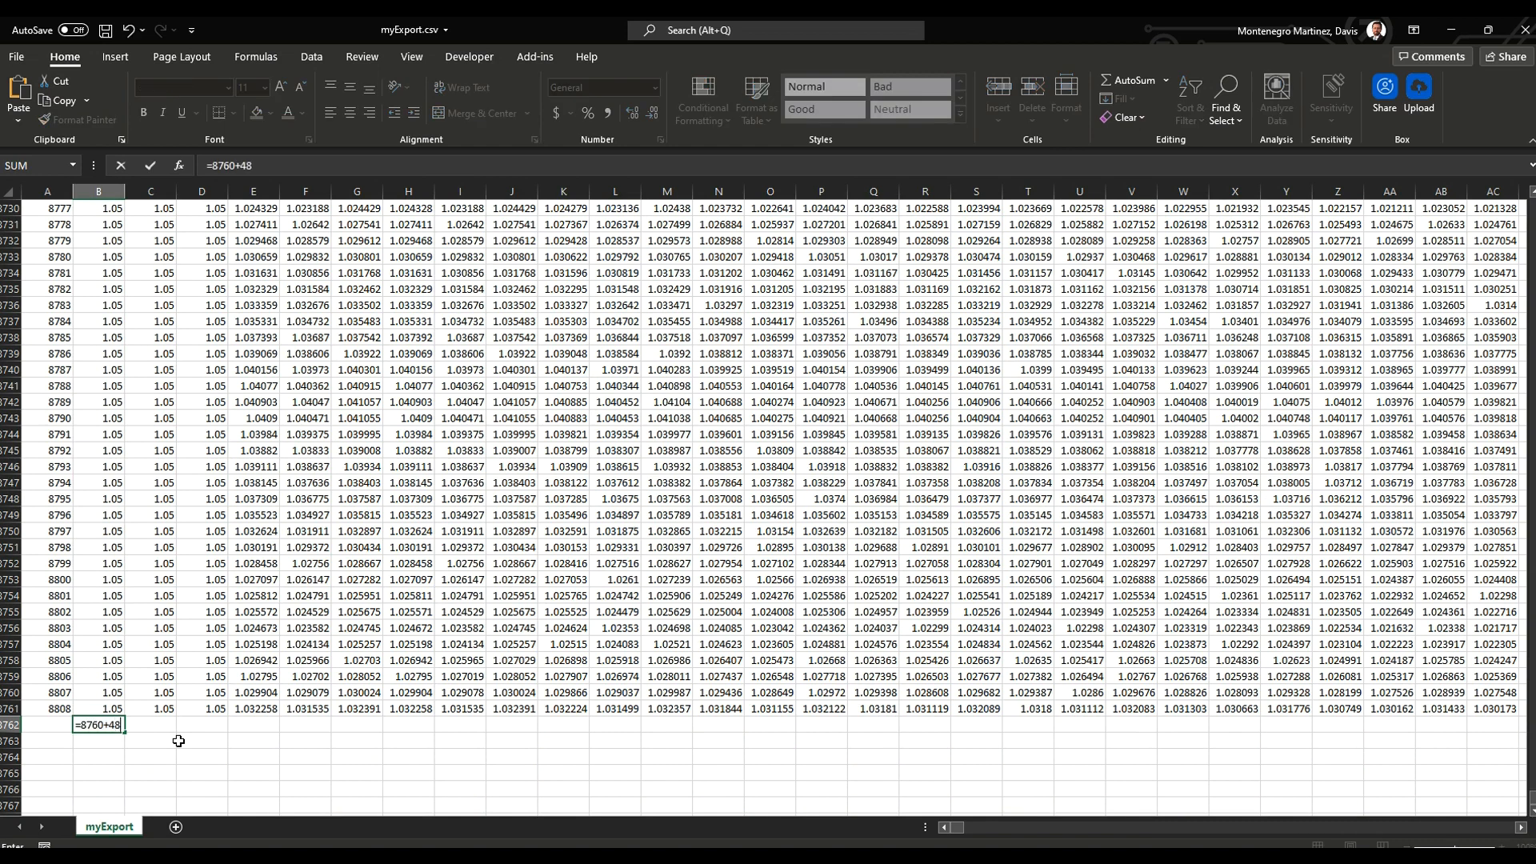
{"action": "type", "text": "60+48"}
{"action": "key", "text": "ctrl+Return"}
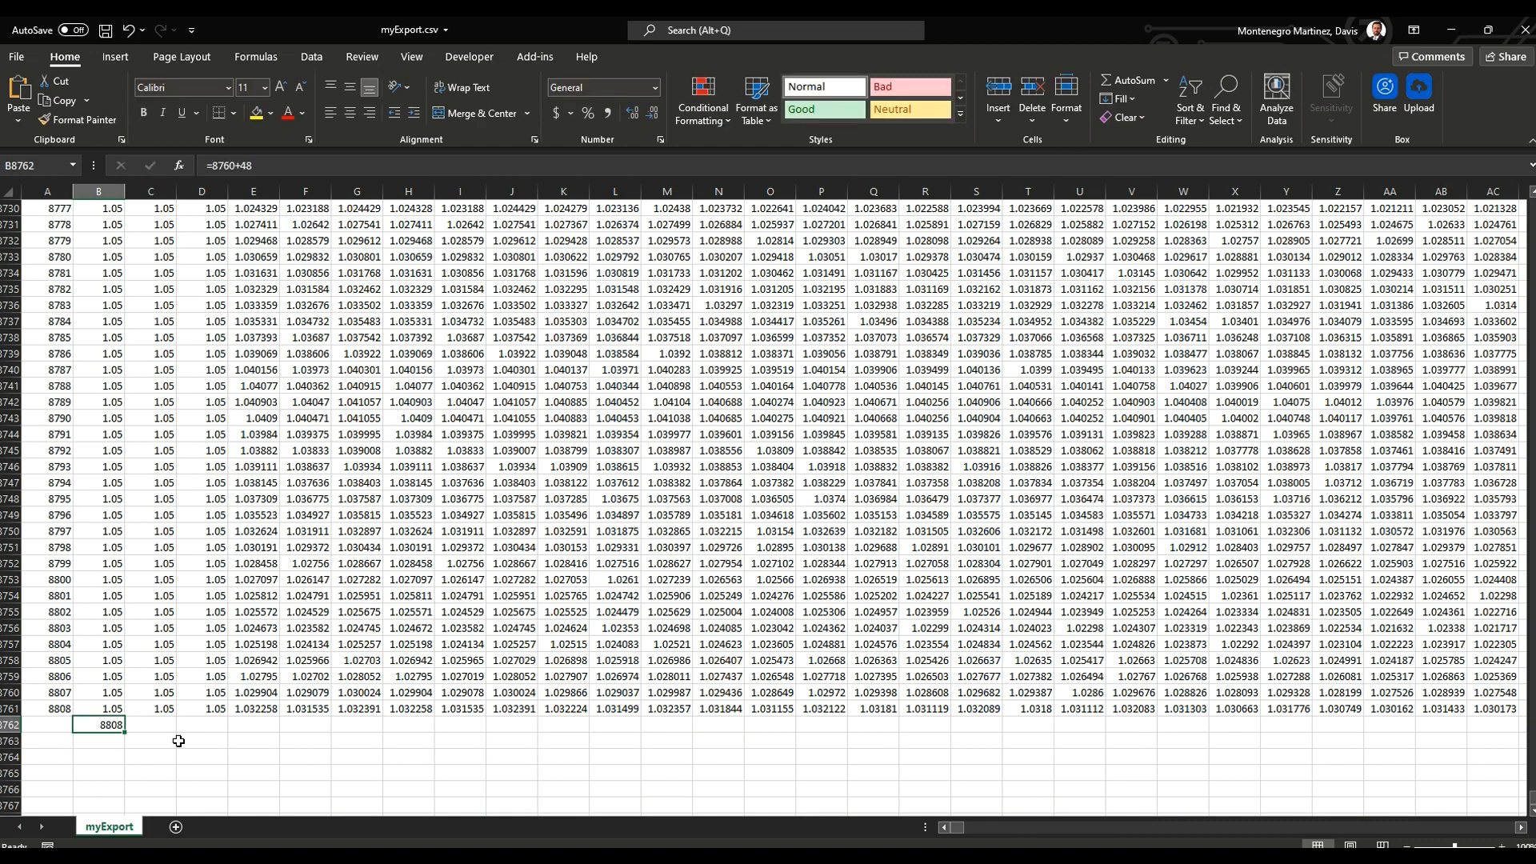
Step: Clear the check formula from cell B8762
{"action": "key", "text": "Up"}
{"action": "key", "text": "Left"}
{"action": "key", "text": "Right"}
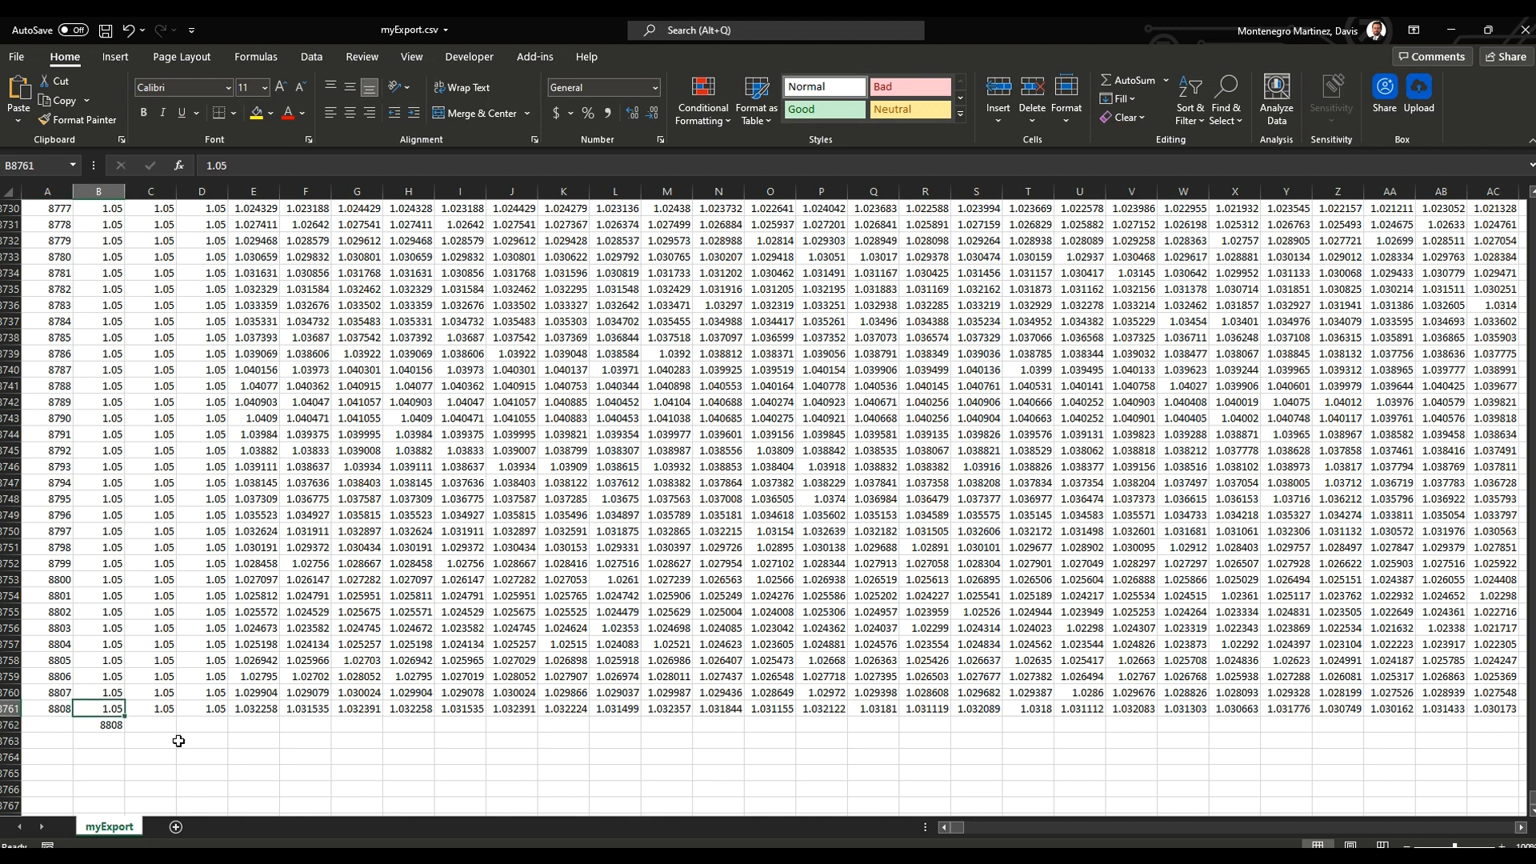
{"action": "key", "text": "Down"}
{"action": "key", "text": "Delete"}
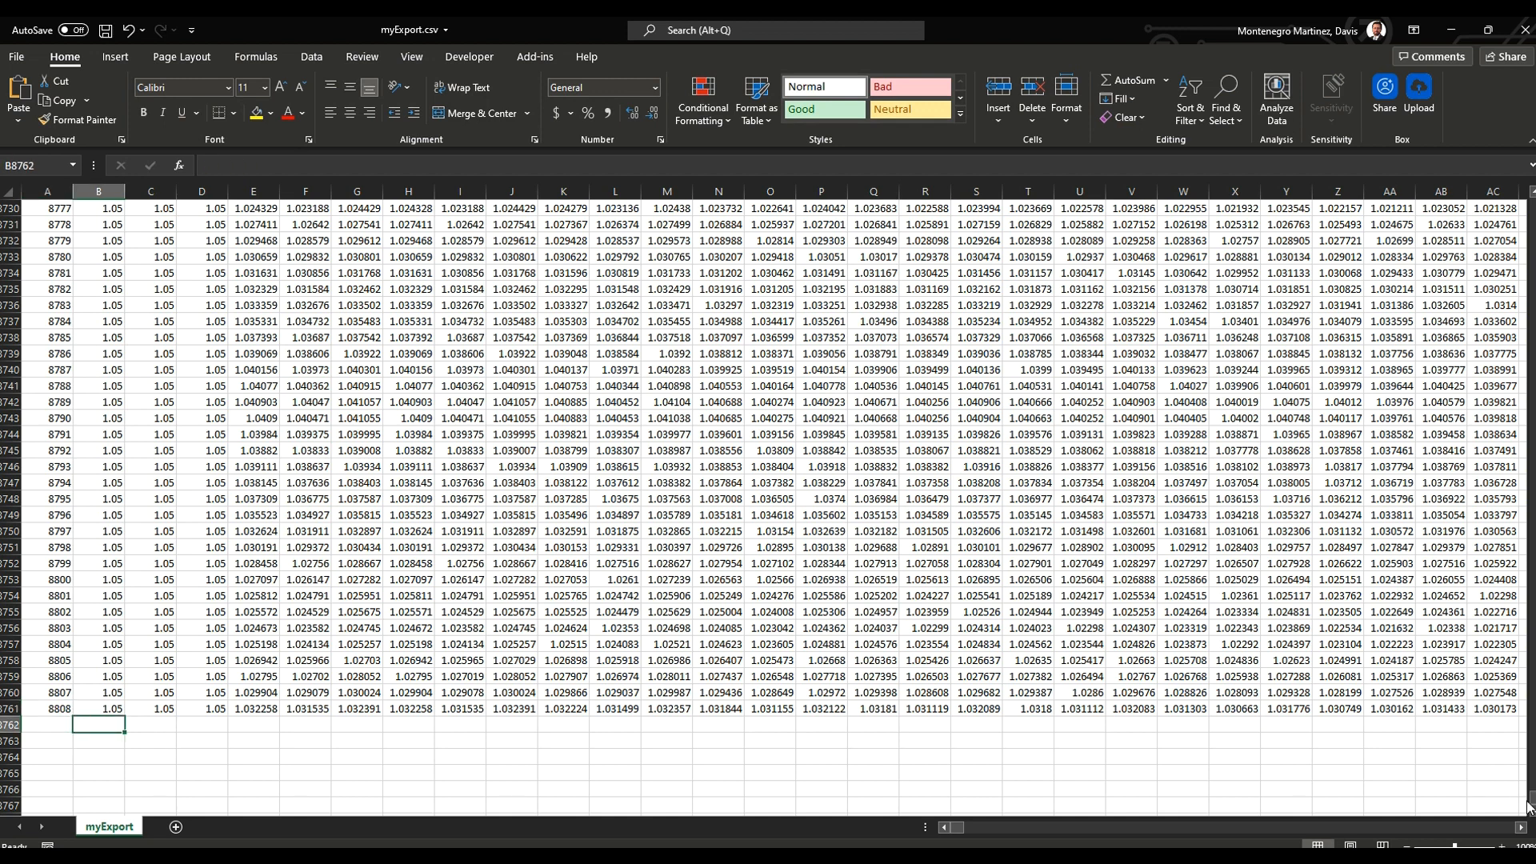
Step: Insert a line chart of the three voltage columns mdv201.1, mdv201.2 and mdv201.3
{"action": "left_click_drag", "start_coordinate": [1532, 799], "coordinate": [1532, 201]}
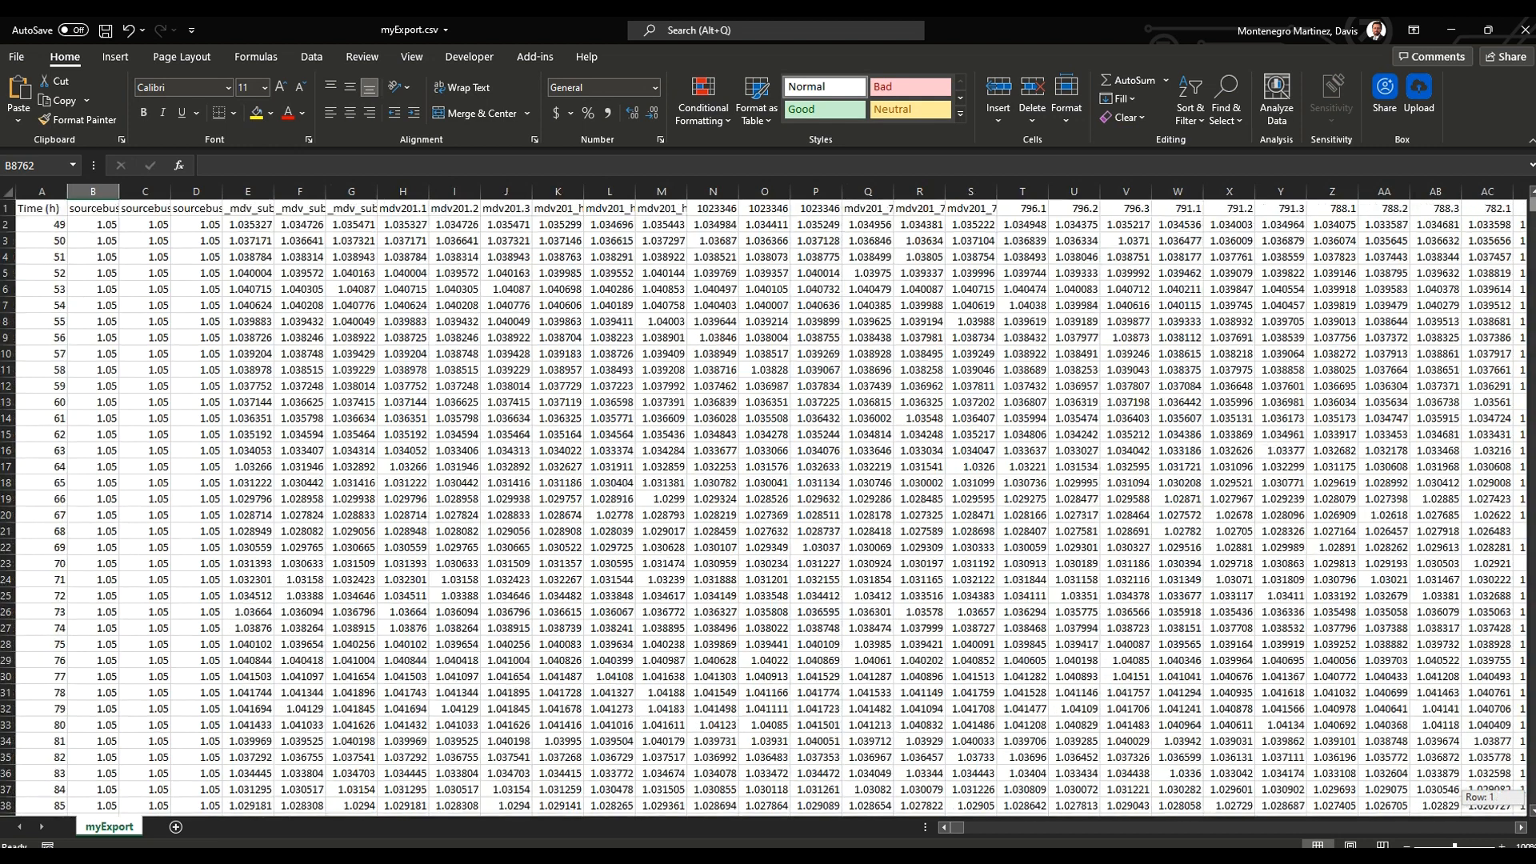
{"action": "left_click", "coordinate": [404, 190]}
{"action": "left_click", "coordinate": [507, 191], "text": "ctrl"}
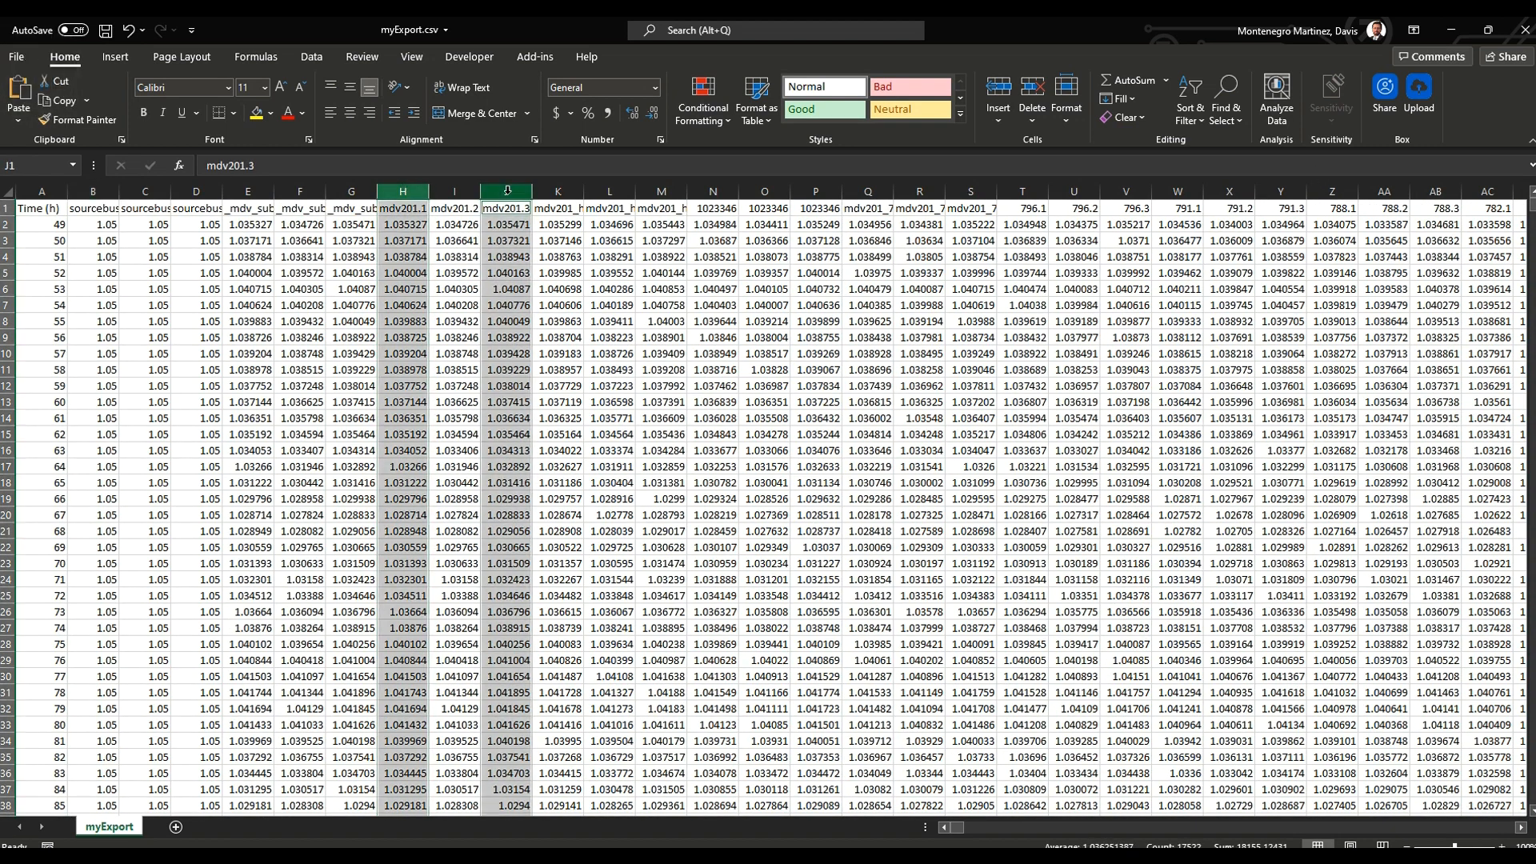
{"action": "left_click", "coordinate": [458, 190], "text": "ctrl"}
{"action": "left_click", "coordinate": [120, 56]}
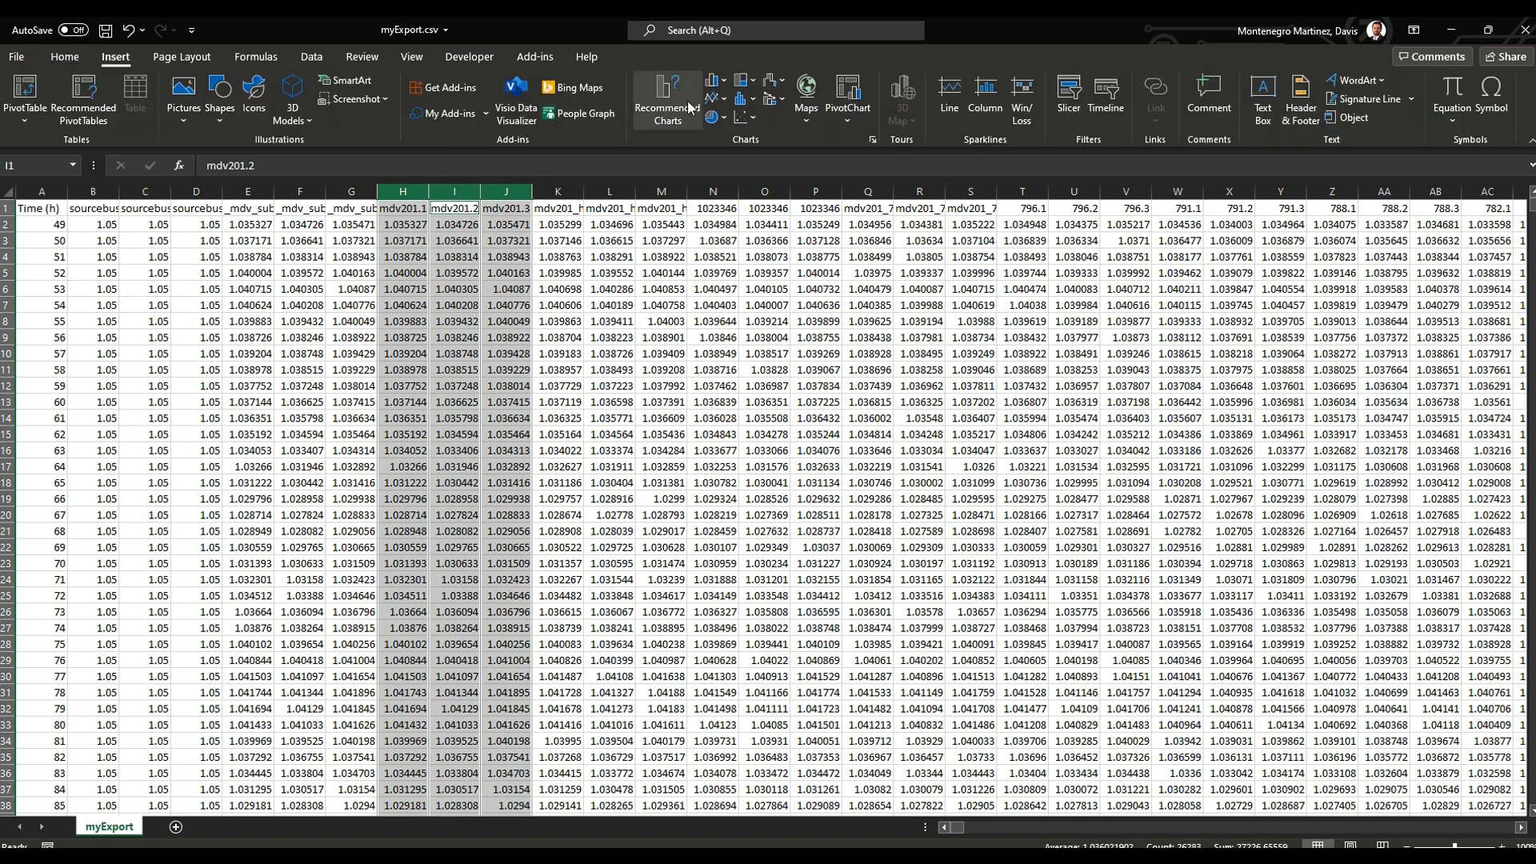
{"action": "left_click", "coordinate": [714, 97]}
{"action": "left_click", "coordinate": [727, 155]}
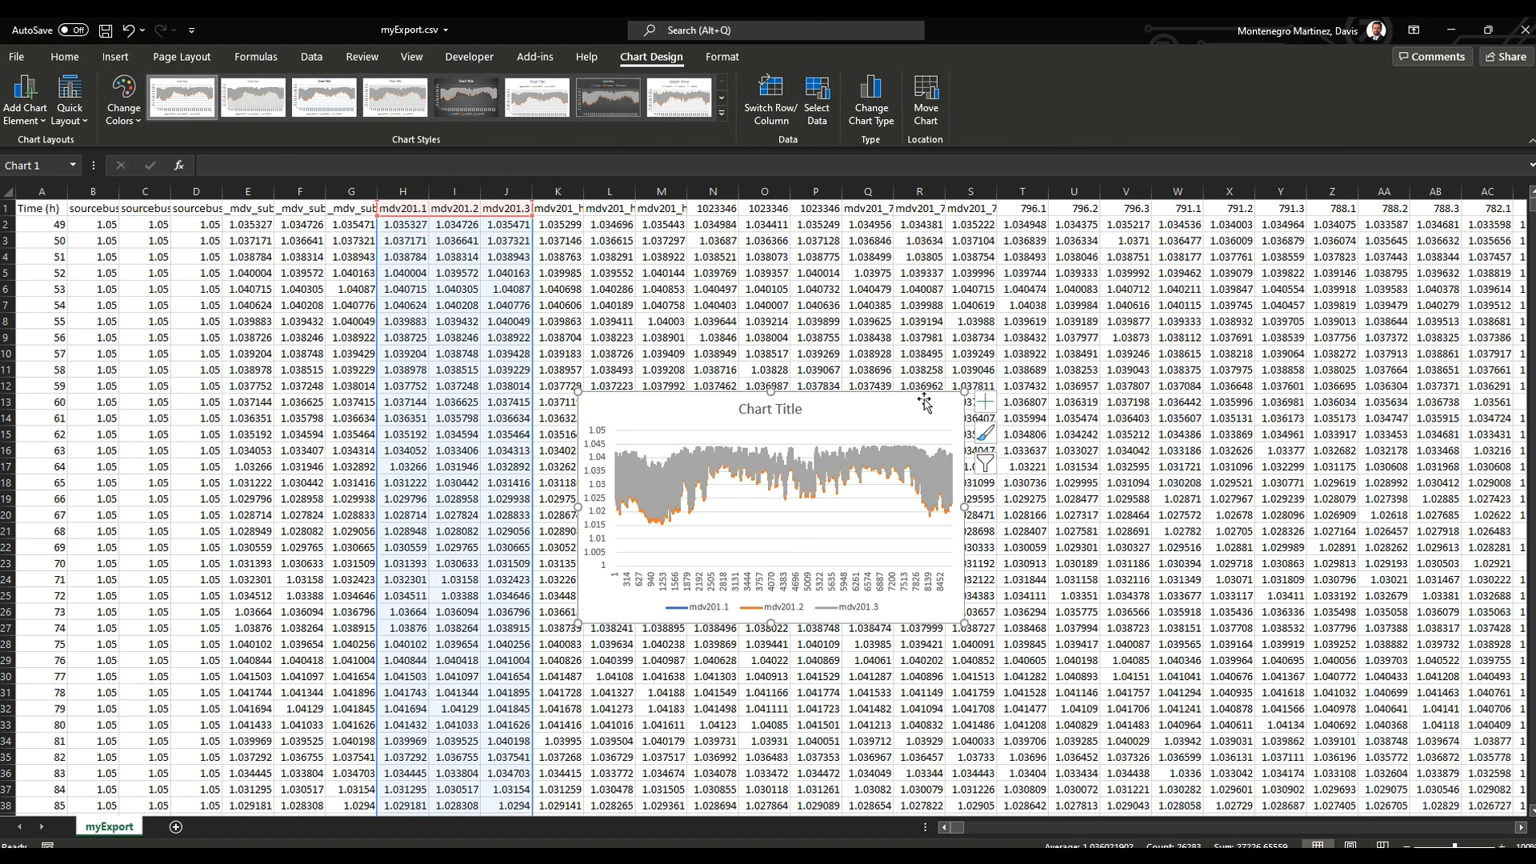
Step: Delete the voltage chart and close myExport.csv without saving the changes
{"action": "key", "text": "Delete"}
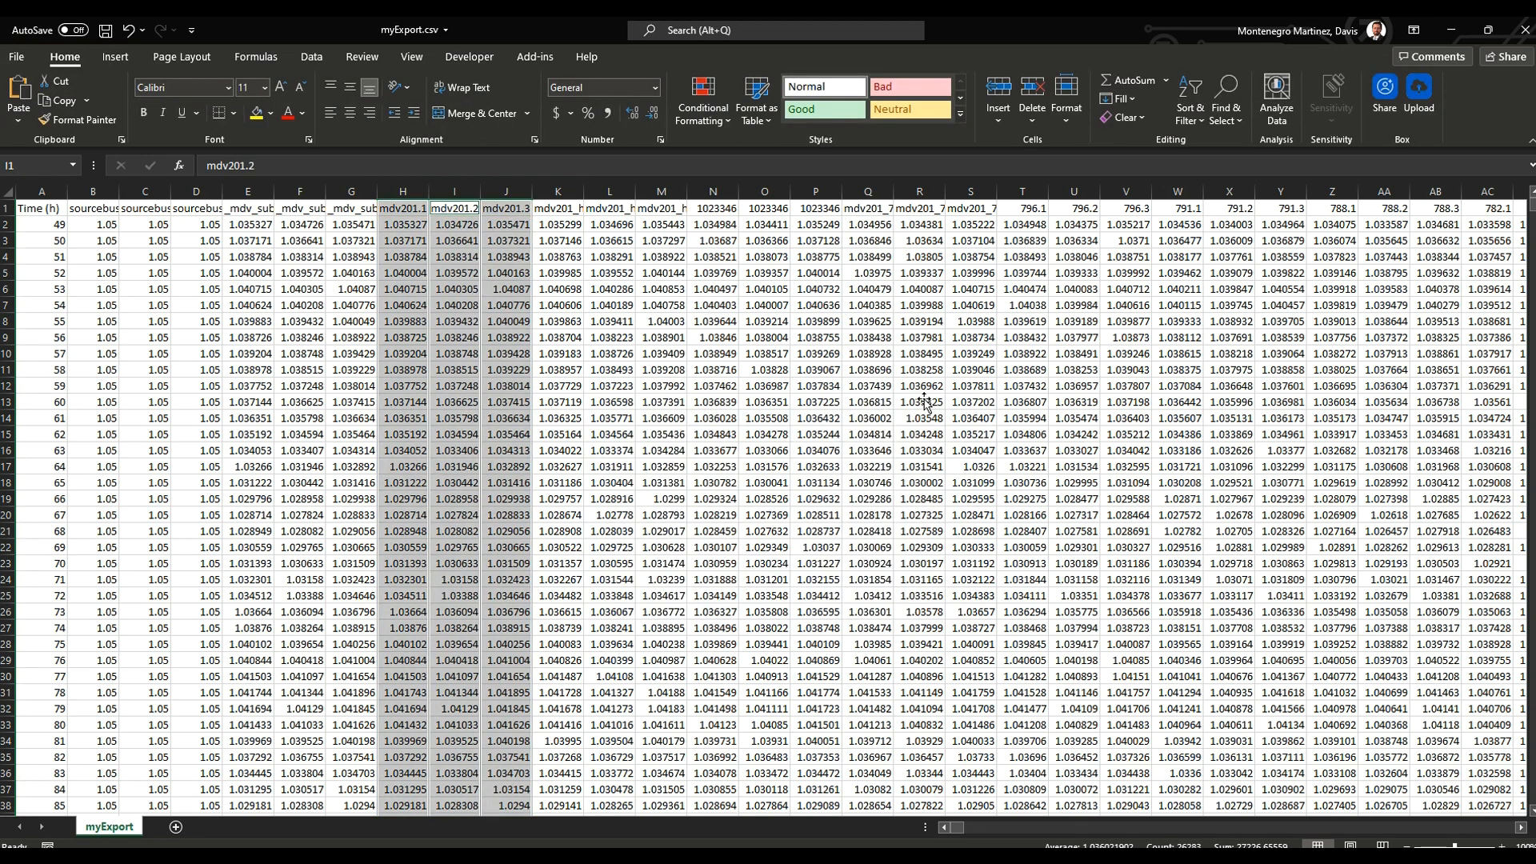
{"action": "left_click", "coordinate": [1524, 30]}
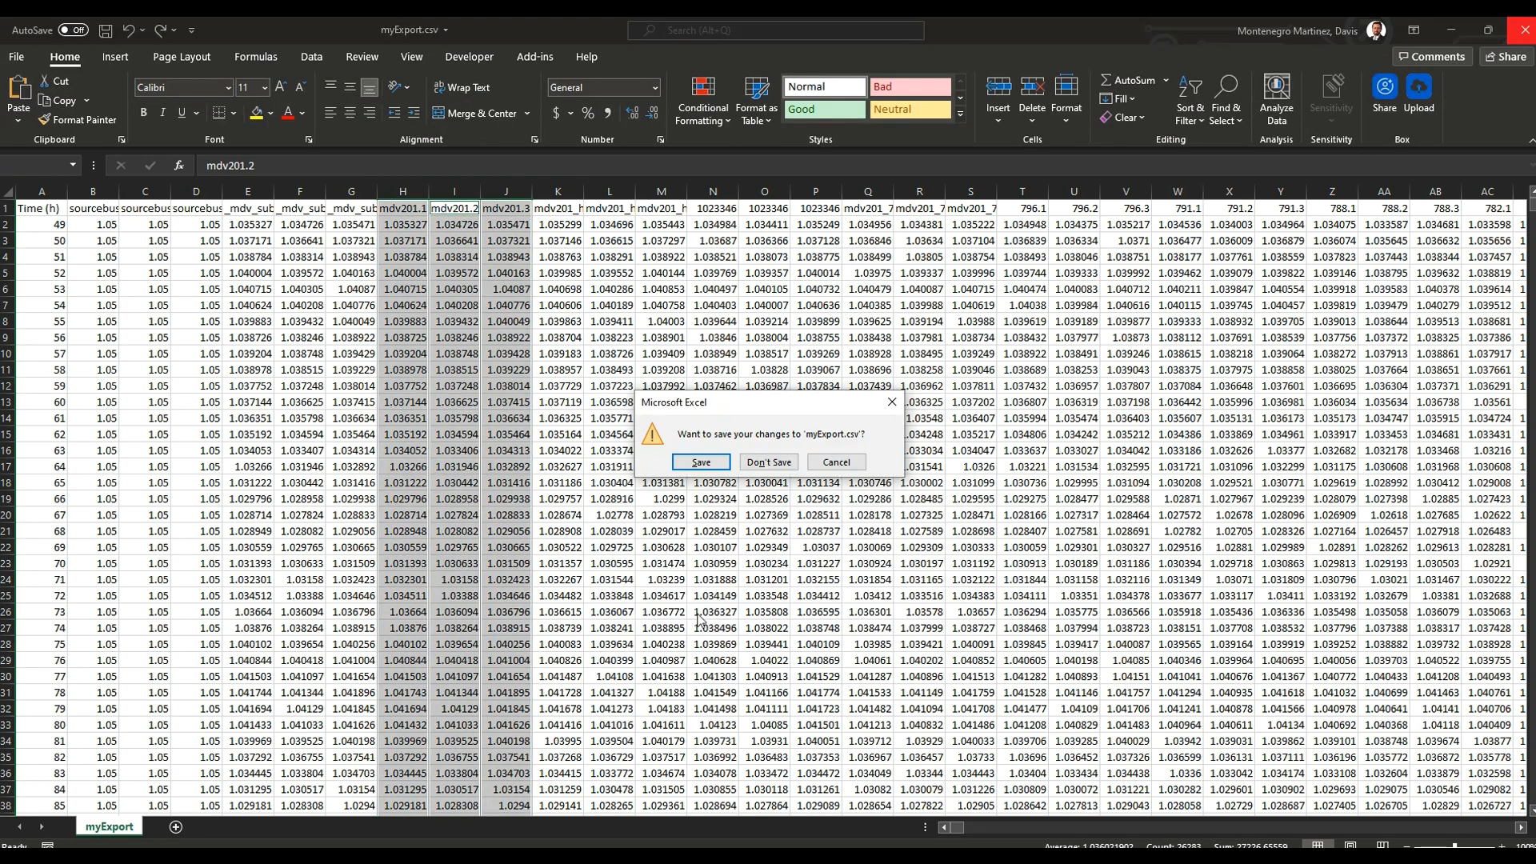
{"action": "left_click", "coordinate": [787, 467]}
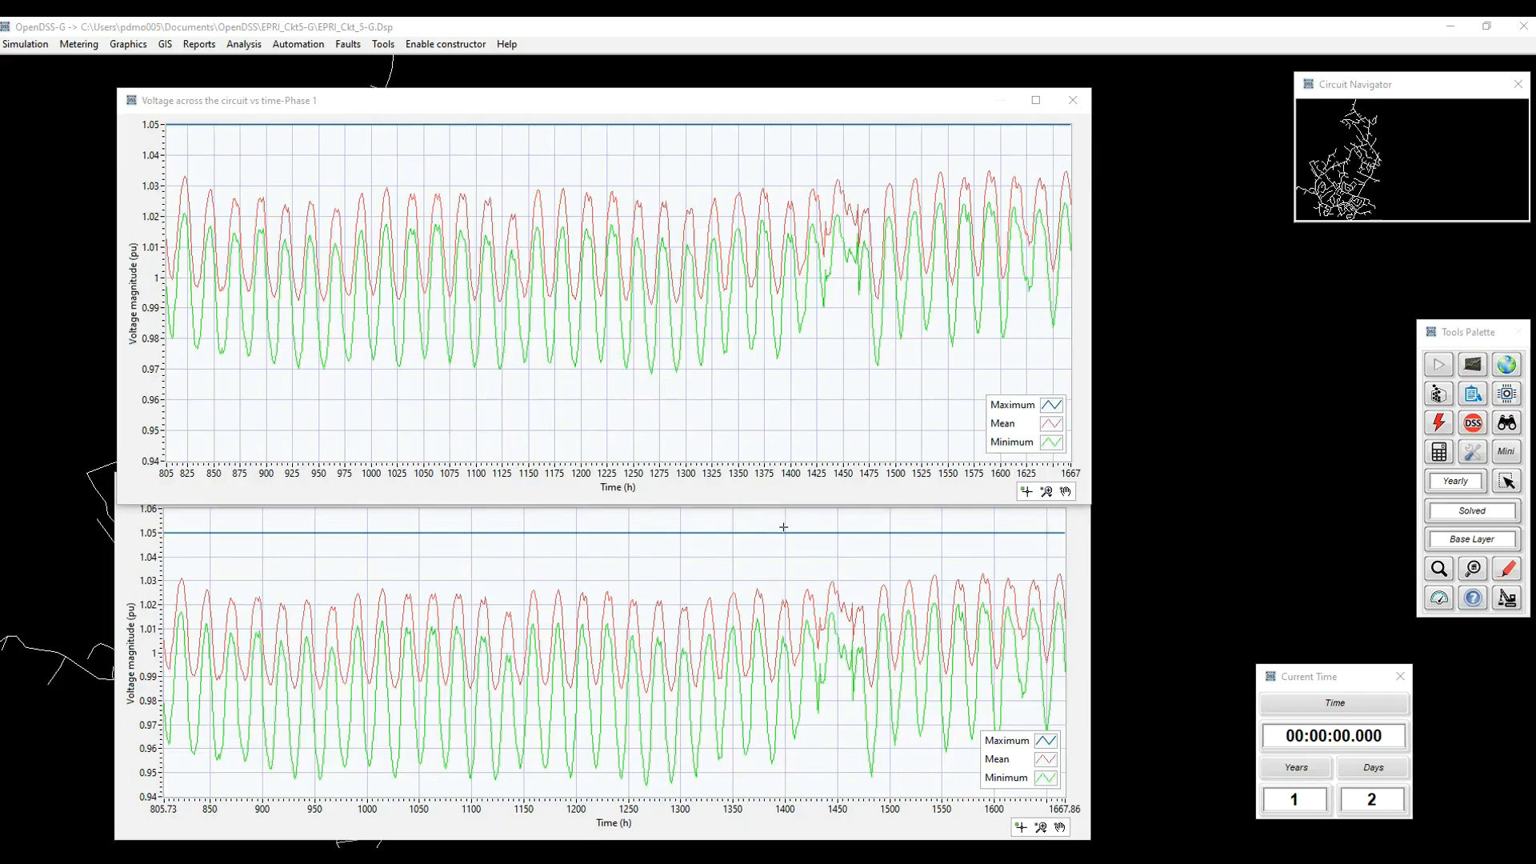